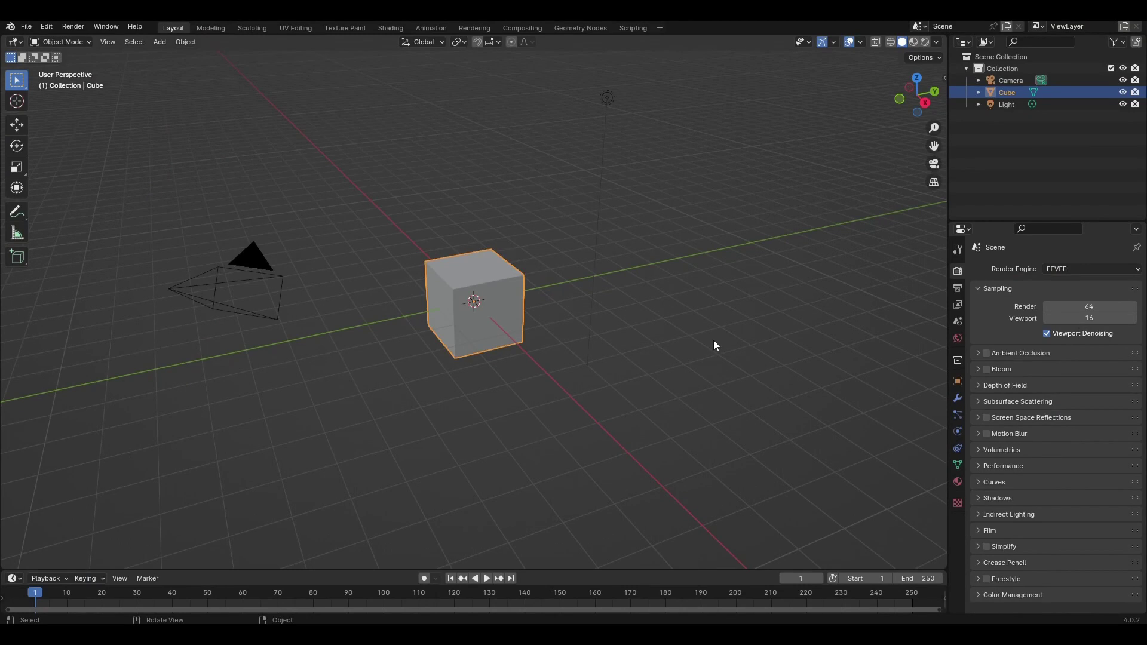
Delete all the default scene objects and add a new camera
{"action": "key", "text": "a"}
{"action": "key", "text": "Delete"}
{"action": "key", "text": "shift+a"}
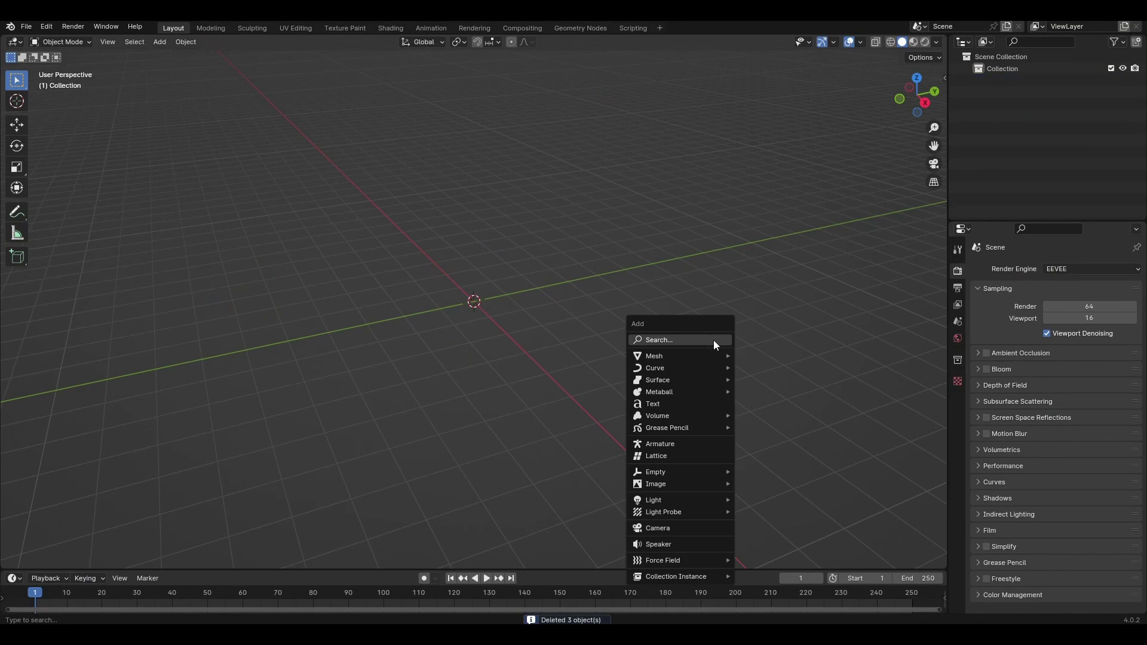
{"action": "left_click", "coordinate": [714, 340]}
{"action": "type", "text": "ca"}
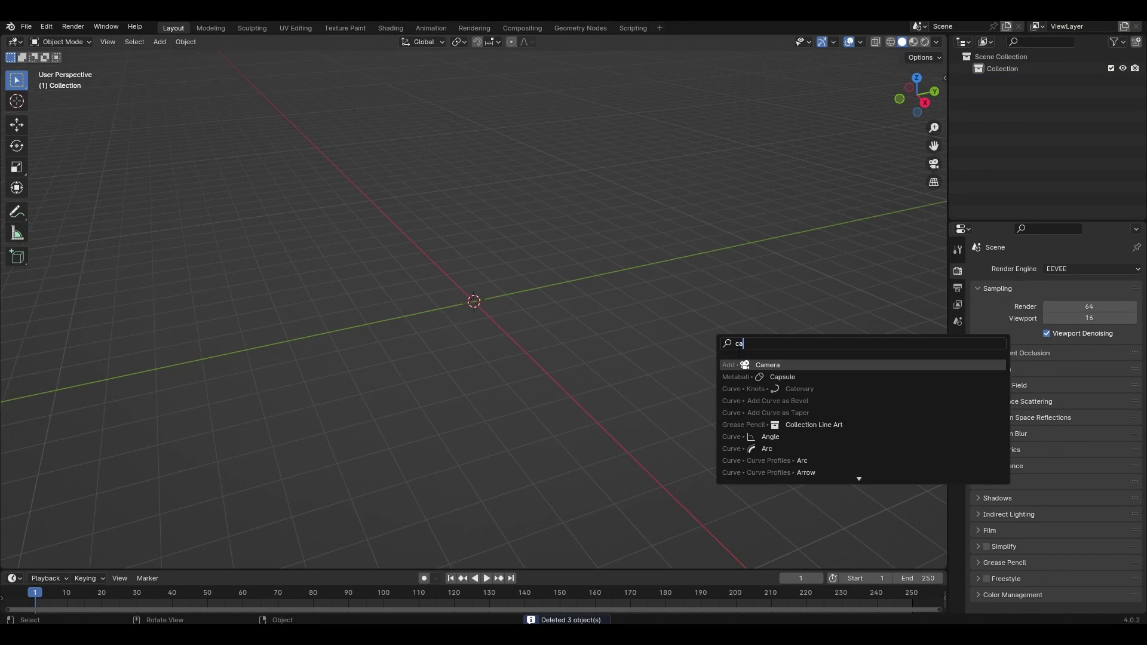
{"action": "key", "text": "Return"}
Set the camera's rotation to 70° on X and 0° on Y and Z
{"action": "key", "text": "n"}
{"action": "double_click", "coordinate": [877, 164]}
{"action": "type", "text": "0"}
{"action": "key", "text": "Return"}
{"action": "double_click", "coordinate": [877, 176]}
{"action": "type", "text": "0"}
{"action": "key", "text": "Return"}
{"action": "double_click", "coordinate": [873, 154]}
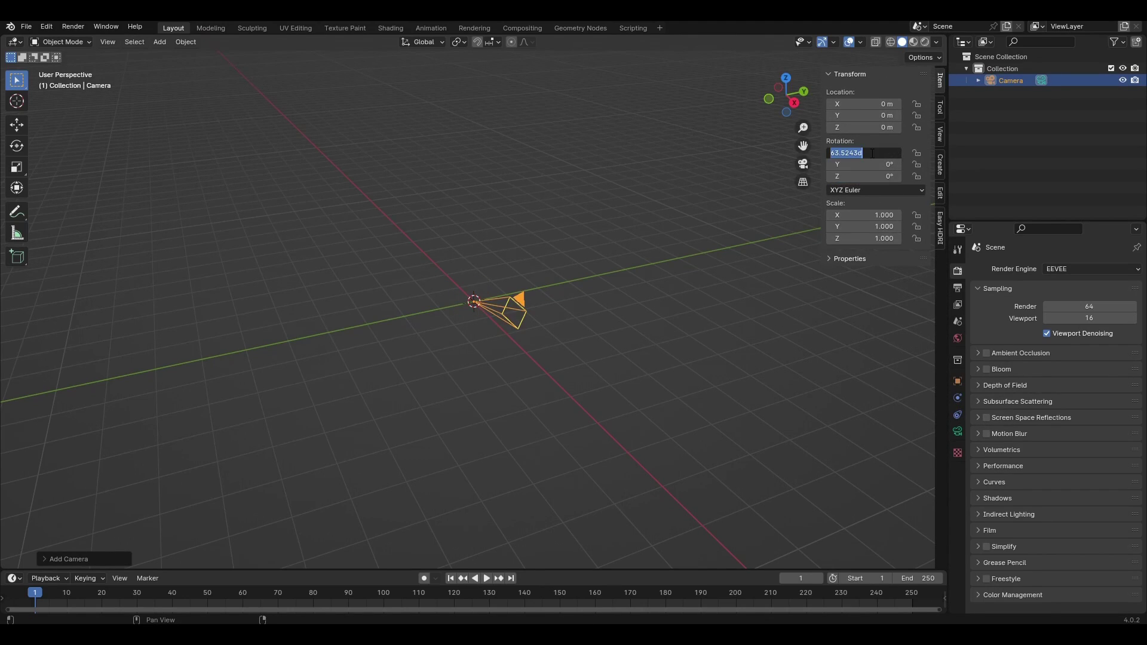
{"action": "type", "text": "70"}
{"action": "key", "text": "Return"}
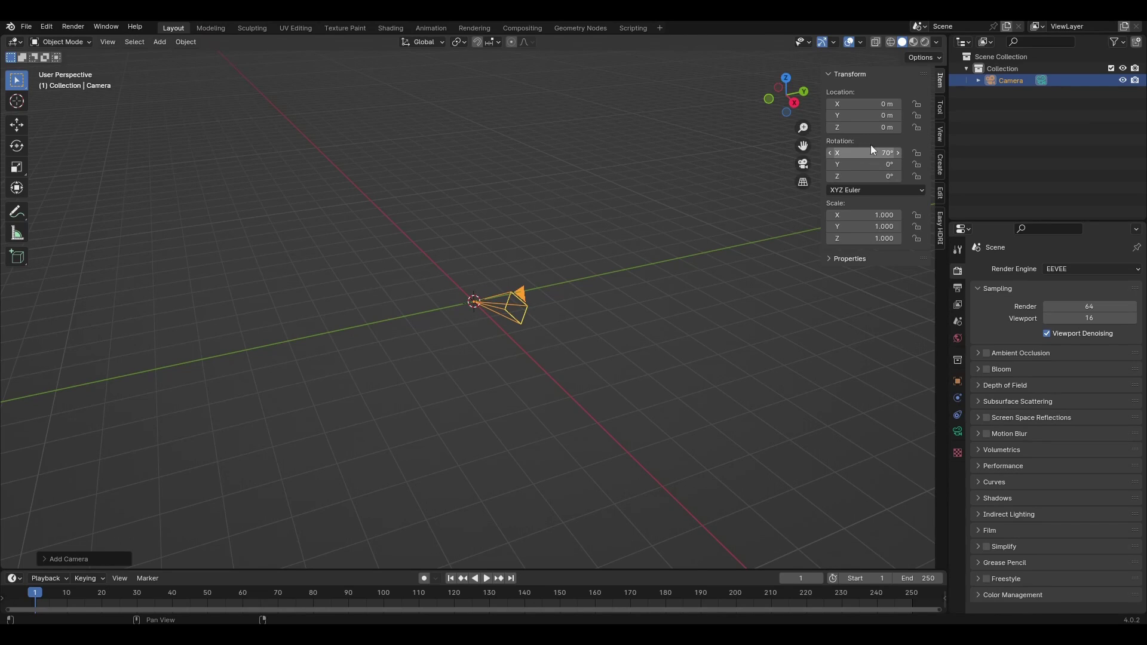
Set the camera's location to 6.6 m on Z and -13.5 m on Y
{"action": "left_click", "coordinate": [867, 128]}
{"action": "type", "text": "6."}
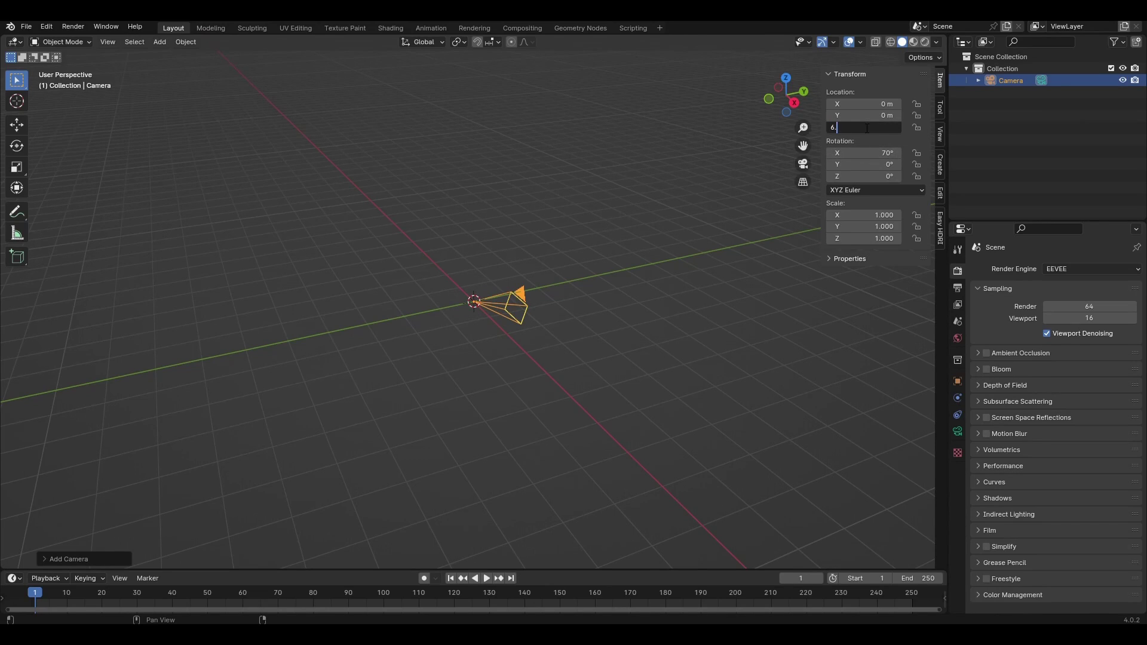
{"action": "type", "text": "6"}
{"action": "key", "text": "Return"}
{"action": "left_click", "coordinate": [866, 115]}
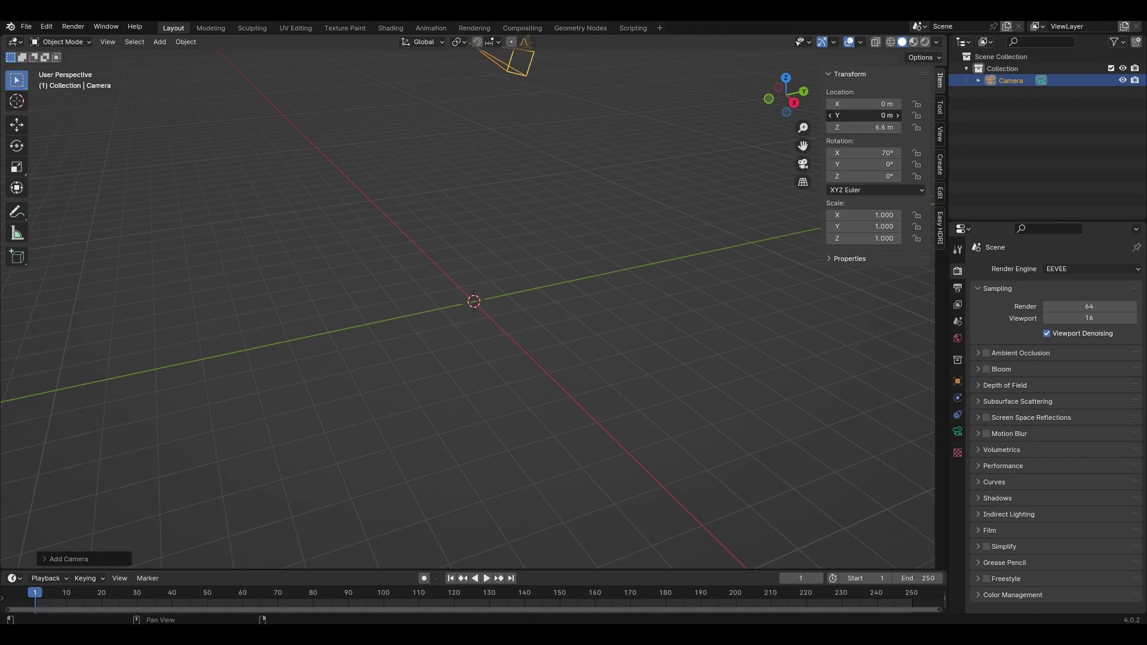
{"action": "type", "text": "-13.5"}
{"action": "key", "text": "Return"}
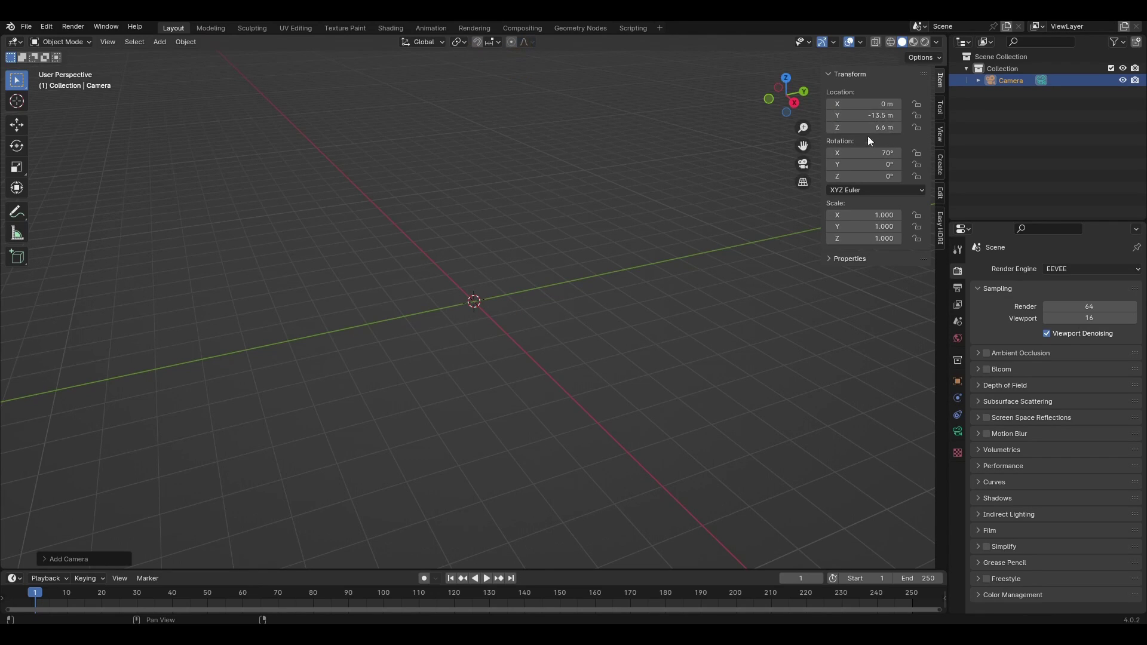
Look through the camera and make its lens orthographic with an orthographic scale of 7.7
{"action": "scroll", "coordinate": [663, 184], "scroll_direction": "down", "scroll_amount": 3}
{"action": "middle_click_drag", "start_coordinate": [656, 181], "coordinate": [689, 202], "text": "shift"}
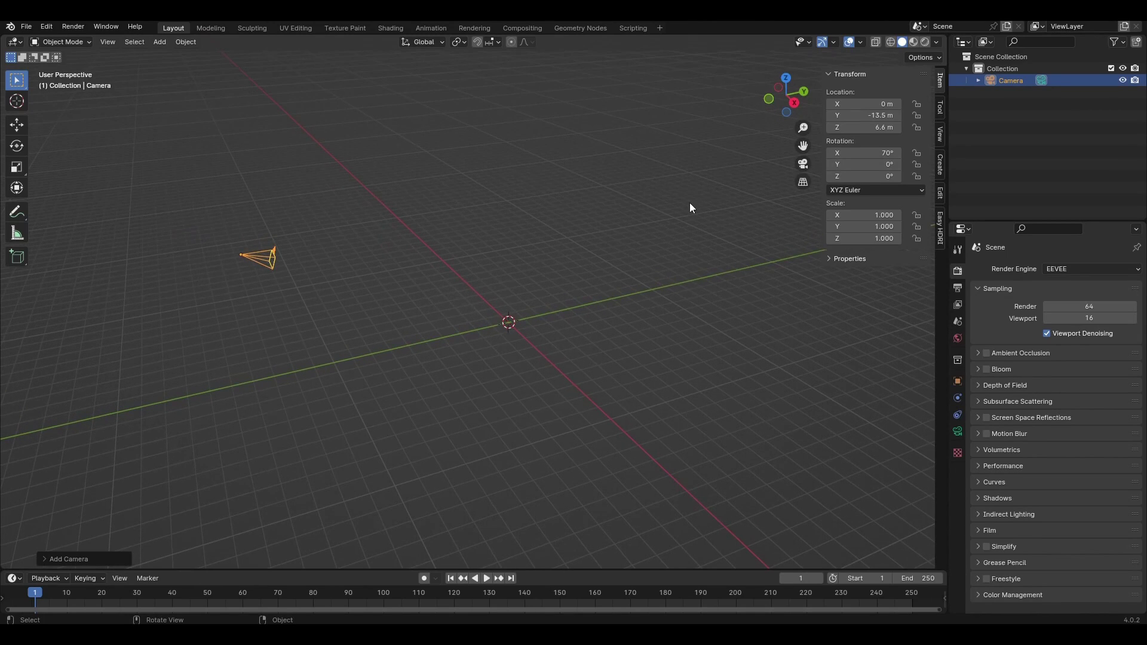
{"action": "key", "text": "KP_0"}
{"action": "left_click", "coordinate": [957, 431]}
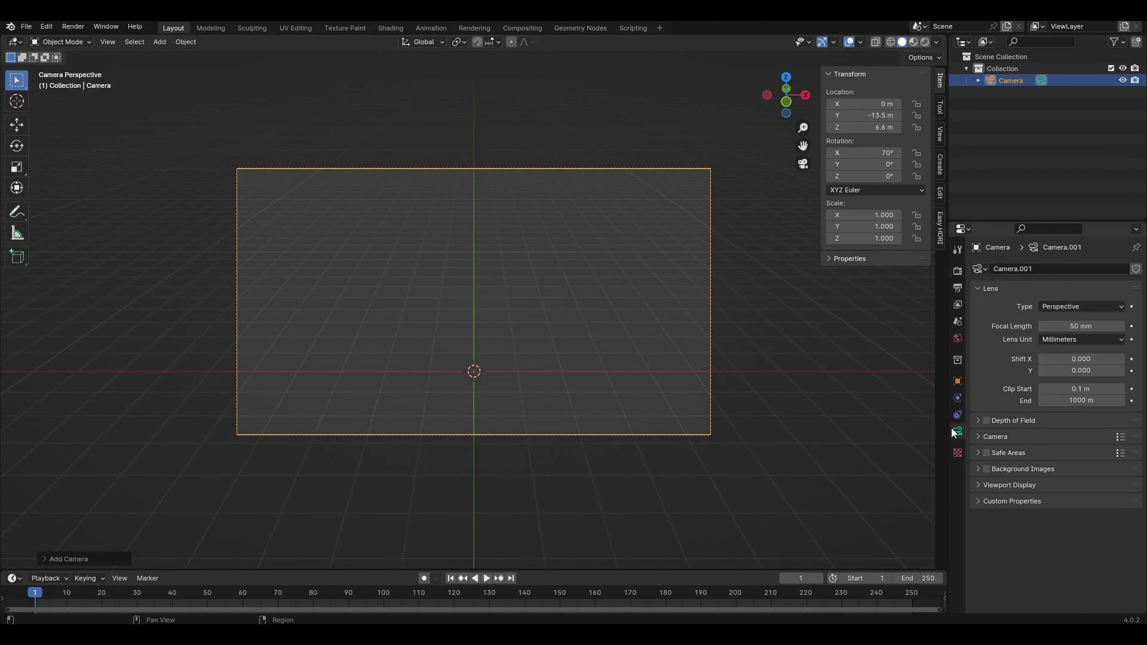
{"action": "left_click", "coordinate": [1058, 308]}
{"action": "left_click", "coordinate": [1062, 334]}
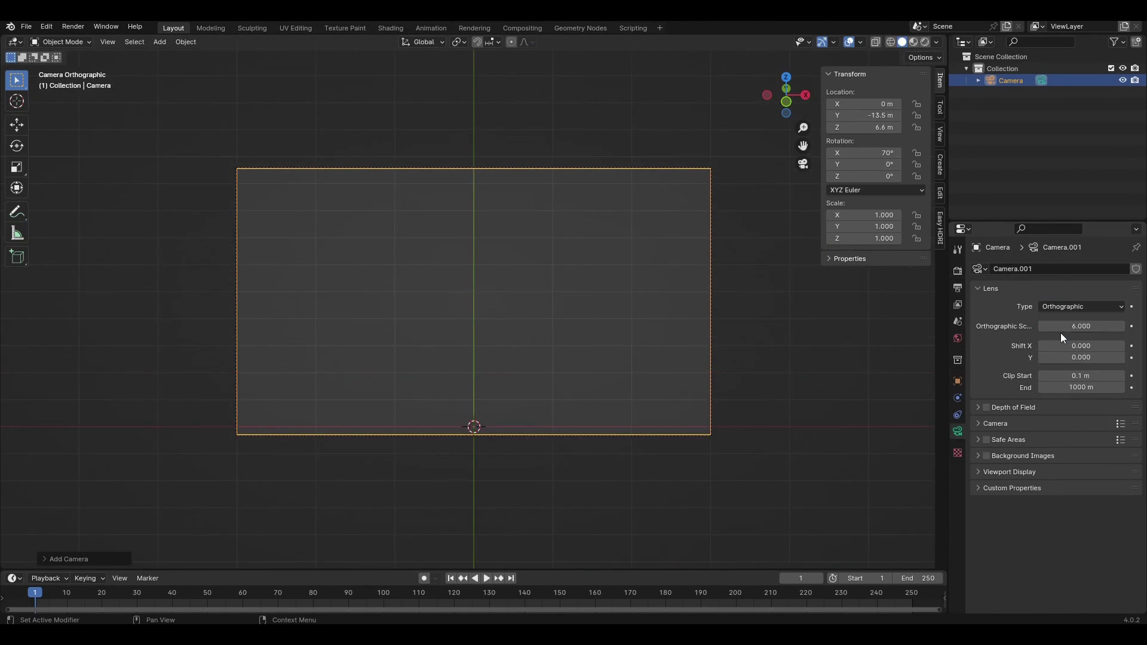
{"action": "double_click", "coordinate": [1070, 326]}
{"action": "key", "text": "Return"}
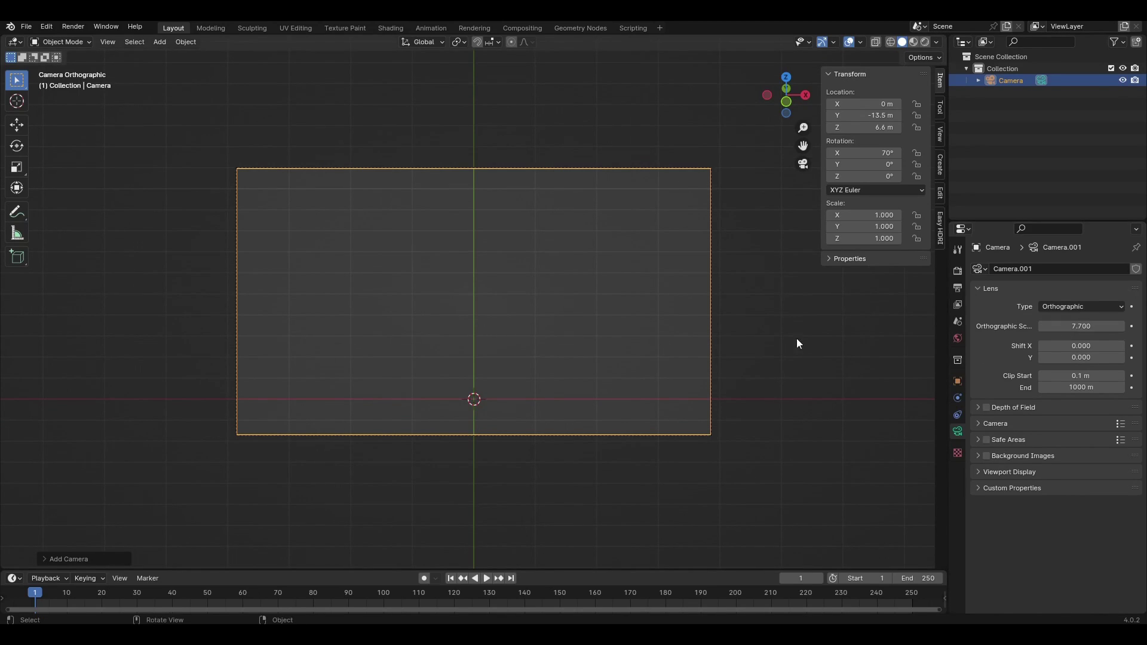
Add a ground plane and scale it up by about 11.8 so it fills the camera frame
{"action": "key", "text": "shift+a"}
{"action": "left_click", "coordinate": [754, 306]}
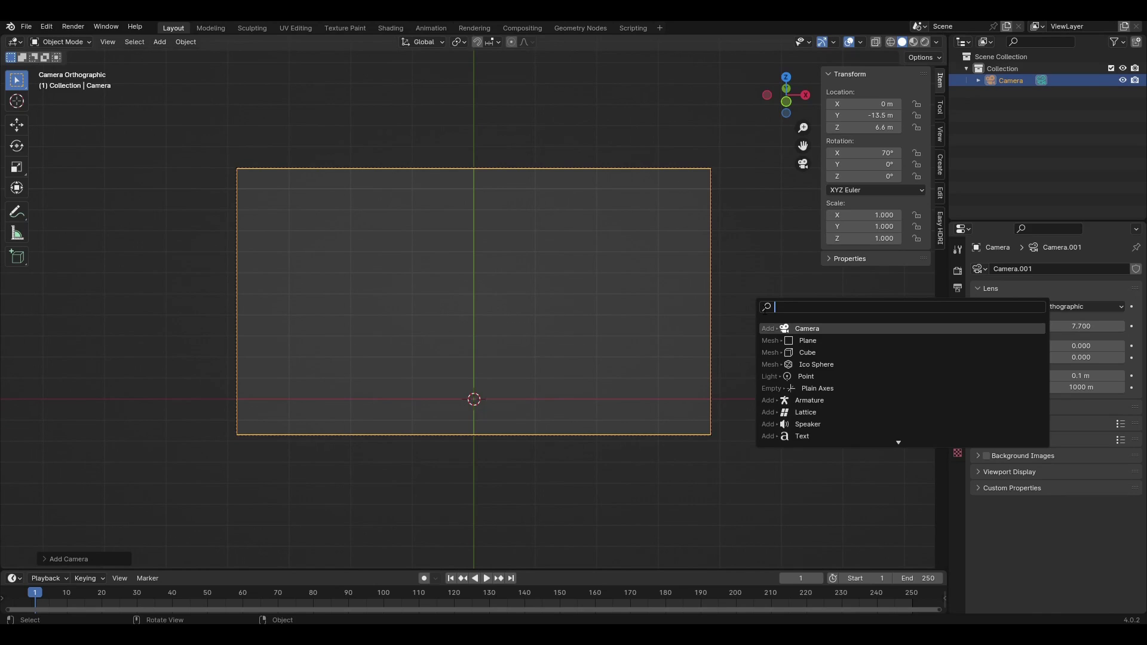
{"action": "left_click", "coordinate": [808, 340]}
{"action": "key", "text": "s"}
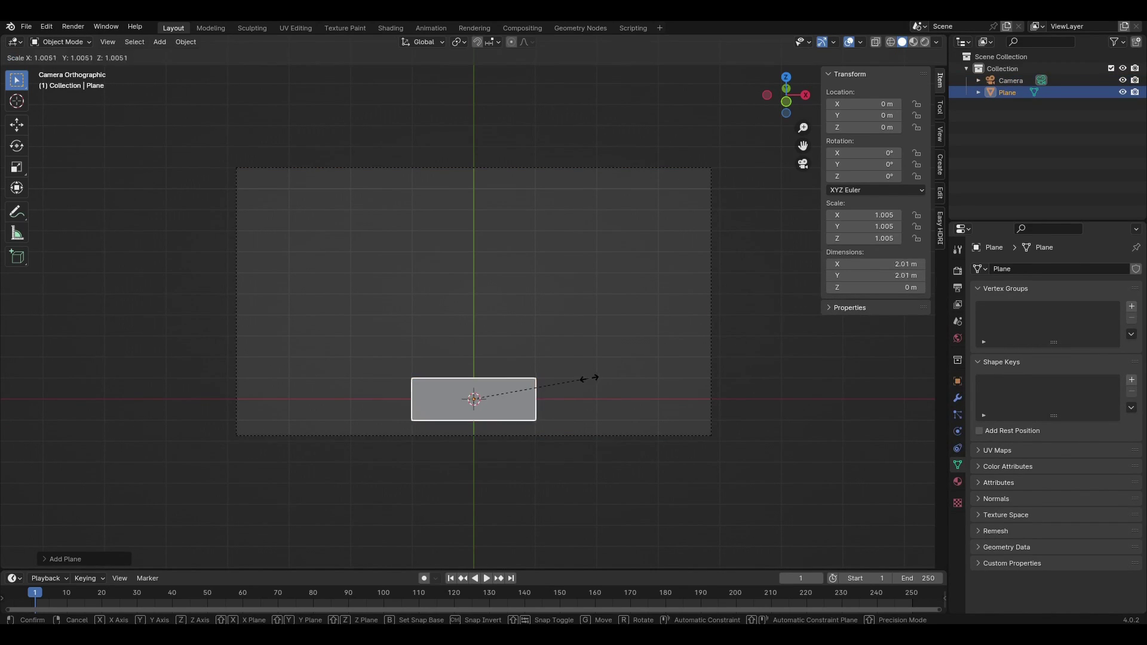
{"action": "left_click", "coordinate": [831, 350]}
{"action": "scroll", "coordinate": [808, 349], "scroll_direction": "down", "scroll_amount": 1}
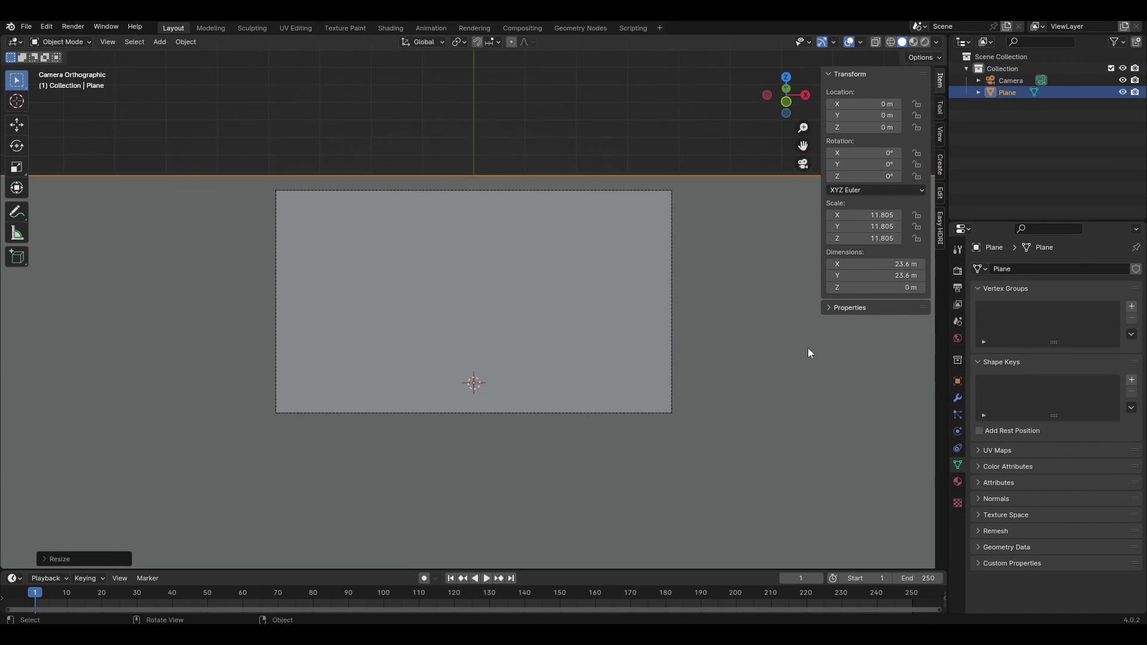
{"action": "scroll", "coordinate": [668, 407], "scroll_direction": "down", "scroll_amount": 4}
{"action": "middle_click_drag", "start_coordinate": [654, 411], "coordinate": [601, 386]}
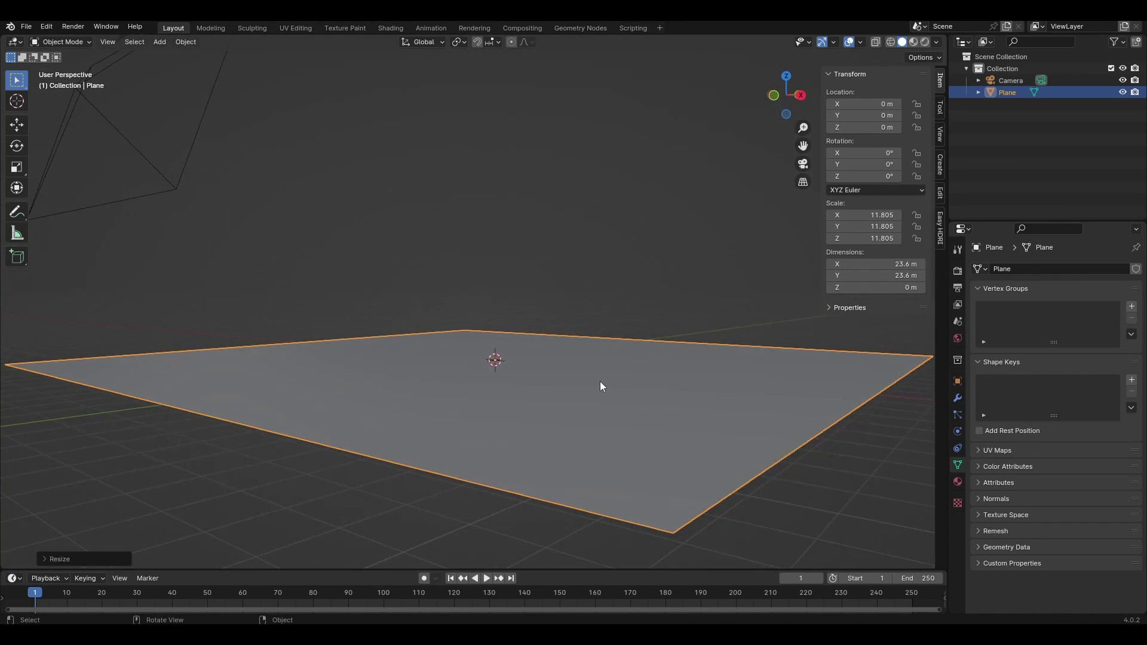
Return to the camera view and add a plain axes empty at 5 m on Z
{"action": "key", "text": "KP_0"}
{"action": "scroll", "coordinate": [600, 386], "scroll_direction": "up", "scroll_amount": 6}
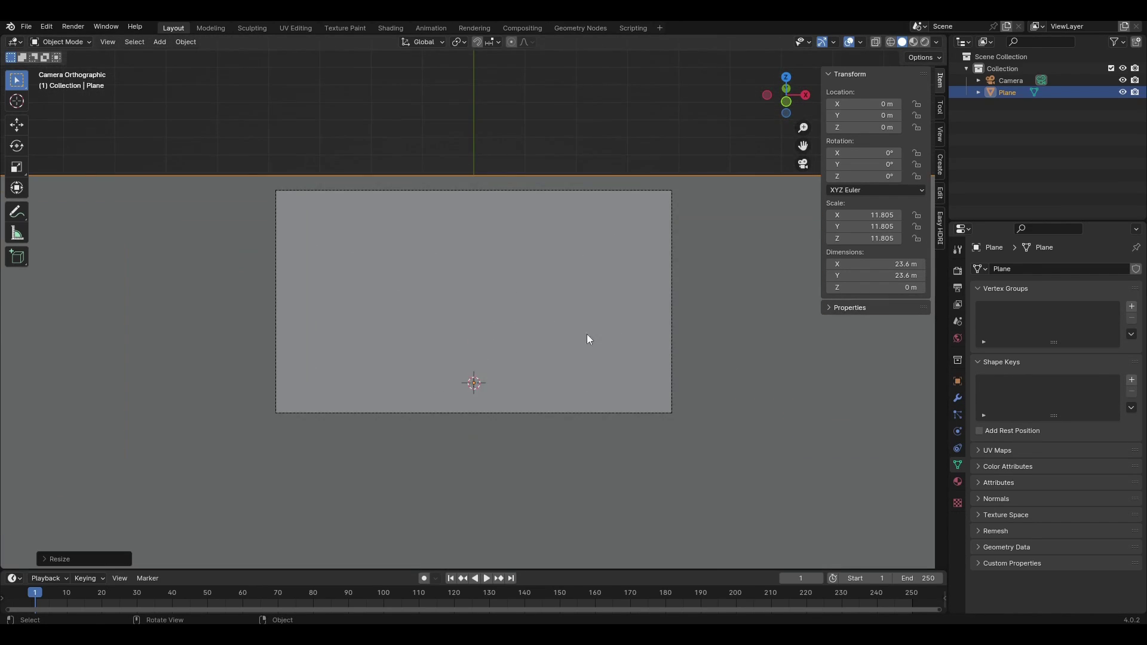
{"action": "key", "text": "shift+a"}
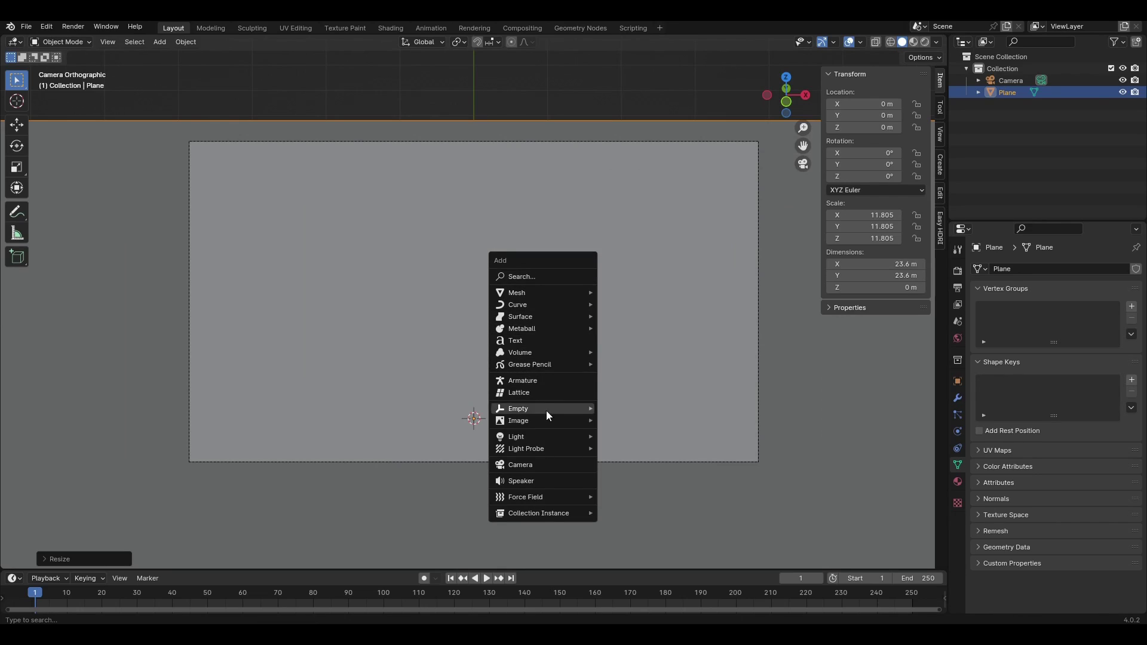
{"action": "mouse_move", "coordinate": [546, 405]}
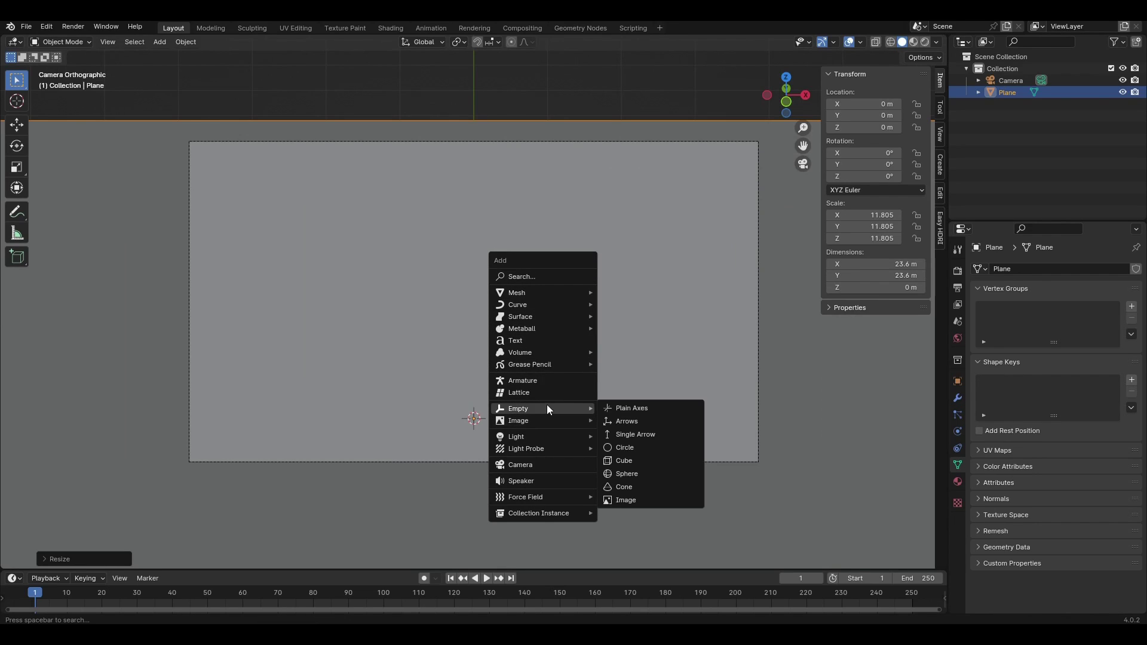
{"action": "left_click", "coordinate": [609, 406]}
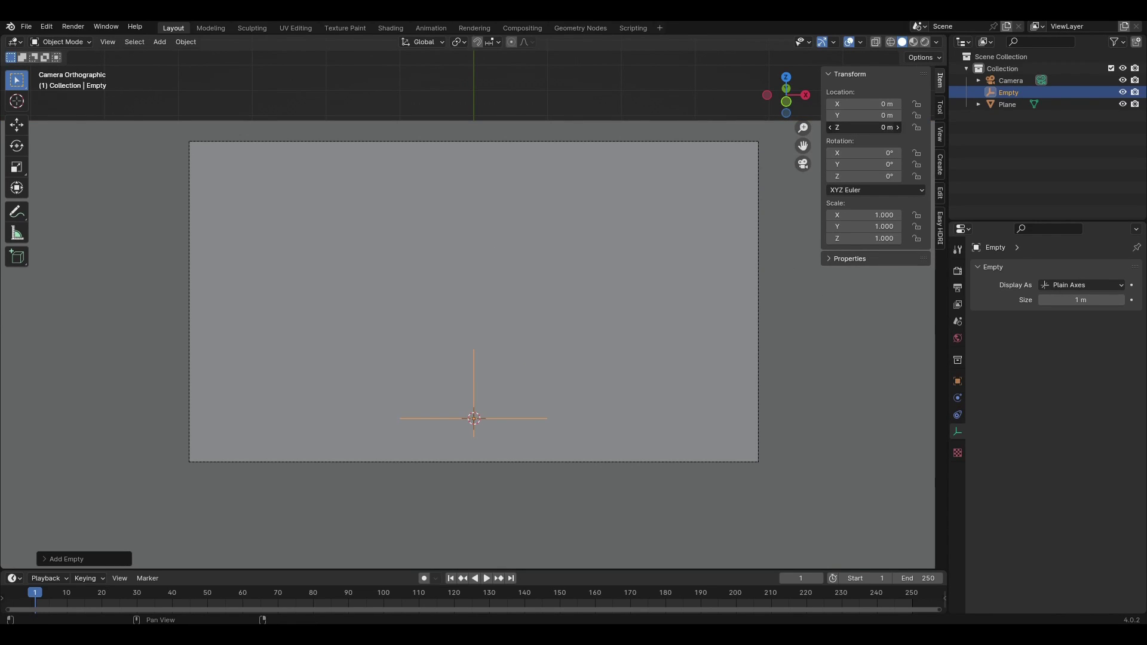
{"action": "key", "text": "Return"}
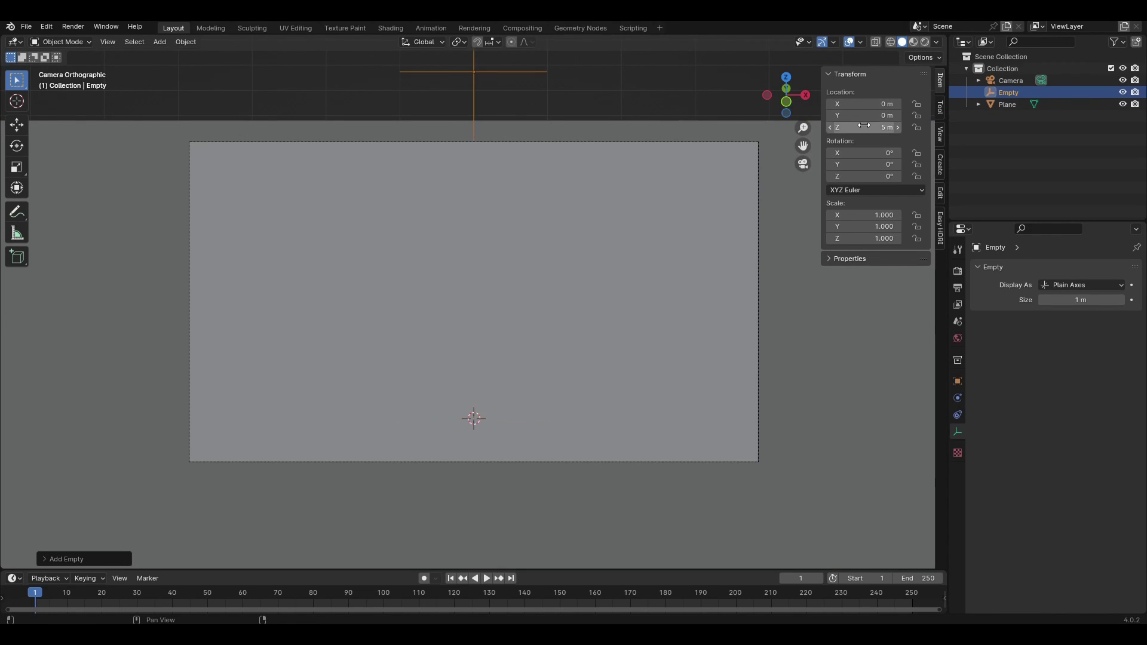
Add a second plane and raise it along Z above the ground plane
{"action": "middle_click_drag", "start_coordinate": [569, 182], "coordinate": [566, 223], "text": "shift"}
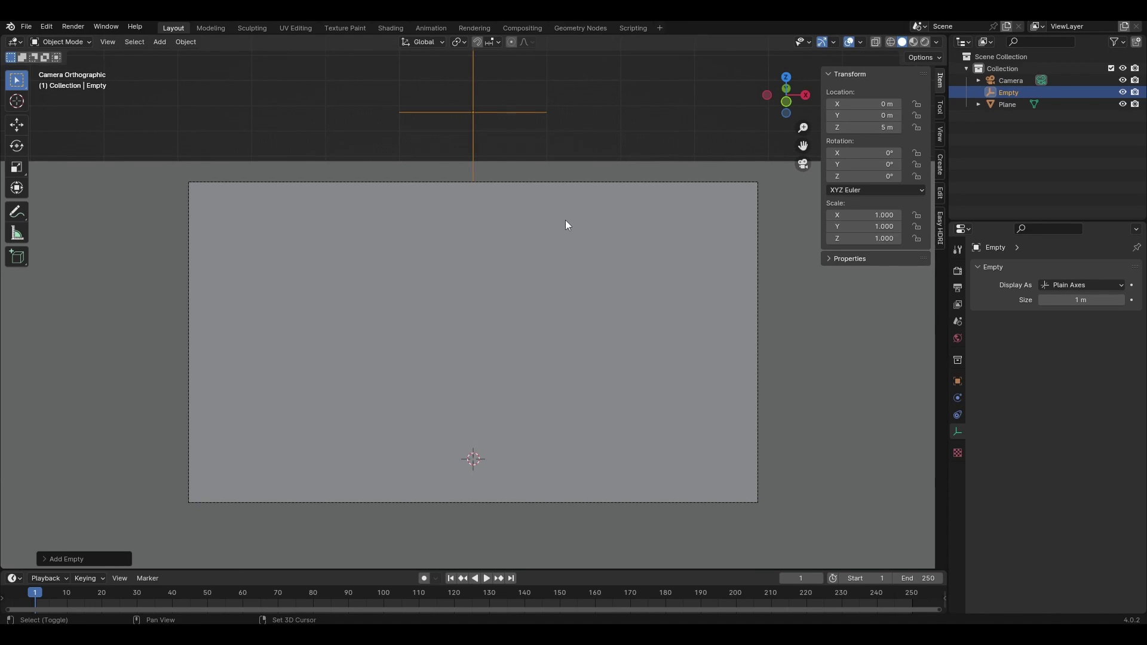
{"action": "key", "text": "shift+a"}
{"action": "mouse_move", "coordinate": [546, 107]}
{"action": "left_click", "coordinate": [600, 106]}
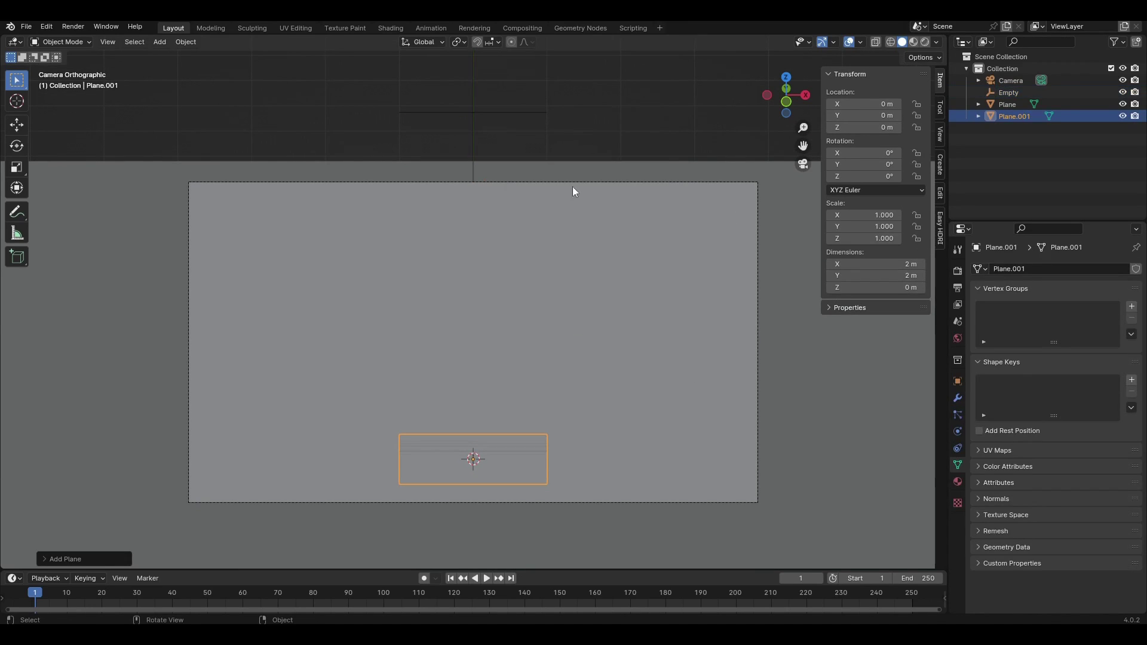
{"action": "key", "text": "g"}
{"action": "key", "text": "z"}
{"action": "left_click", "coordinate": [582, 56]}
In front view, tilt the second plane about -50° on Y, scale it to about 2.7 and move it to about X -3.5 m, Z 4.5 m
{"action": "key", "text": "KP_1"}
{"action": "key", "text": "r"}
{"action": "left_click", "coordinate": [629, 216], "text": "ctrl"}
{"action": "key", "text": "s"}
{"action": "left_click", "coordinate": [735, 364]}
{"action": "key", "text": "g"}
{"action": "left_click", "coordinate": [638, 340]}
{"action": "key", "text": "r"}
{"action": "left_click", "coordinate": [648, 293]}
Rotate the tilted plane around global Z to about 21°
{"action": "key", "text": "r"}
{"action": "key", "text": "z"}
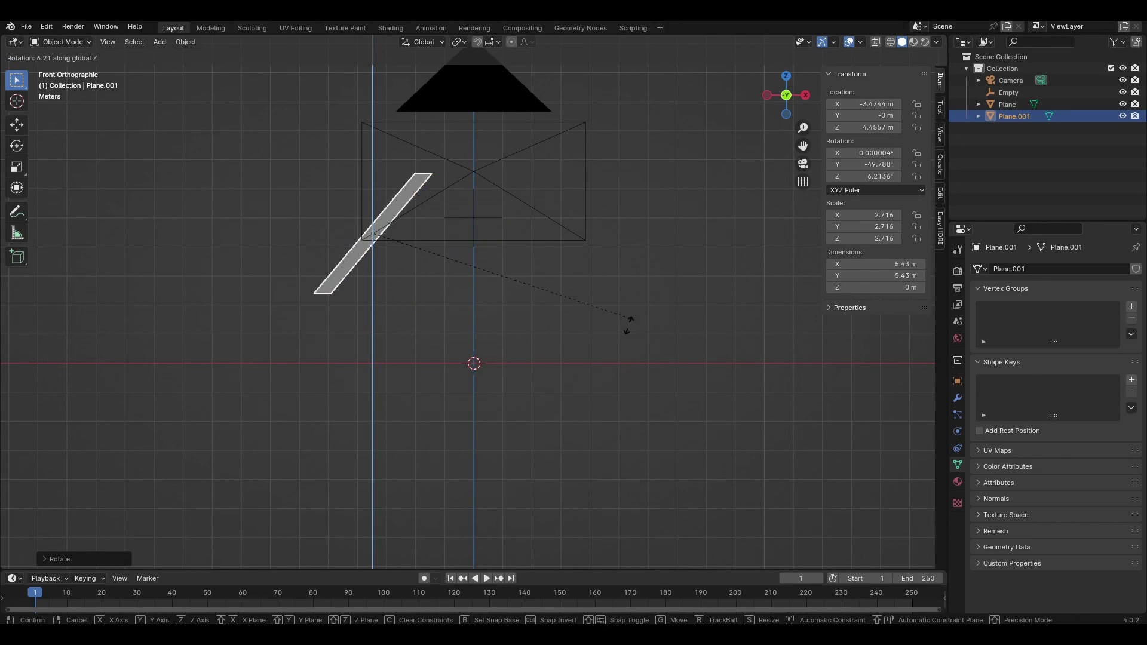
{"action": "left_click", "coordinate": [539, 271]}
In camera view, enlarge the tilted plane to a scale of about 3.08 and move it to about X -5.7 m, Z 4.6 m
{"action": "key", "text": "KP_0"}
{"action": "key", "text": "g"}
{"action": "left_click", "coordinate": [499, 263]}
{"action": "key", "text": "s"}
{"action": "left_click", "coordinate": [538, 263]}
{"action": "key", "text": "g"}
{"action": "left_click", "coordinate": [531, 256]}
Add a Mirror modifier to the tilted plane with the Empty as its mirror object
{"action": "middle_click_drag", "start_coordinate": [531, 256], "coordinate": [532, 324]}
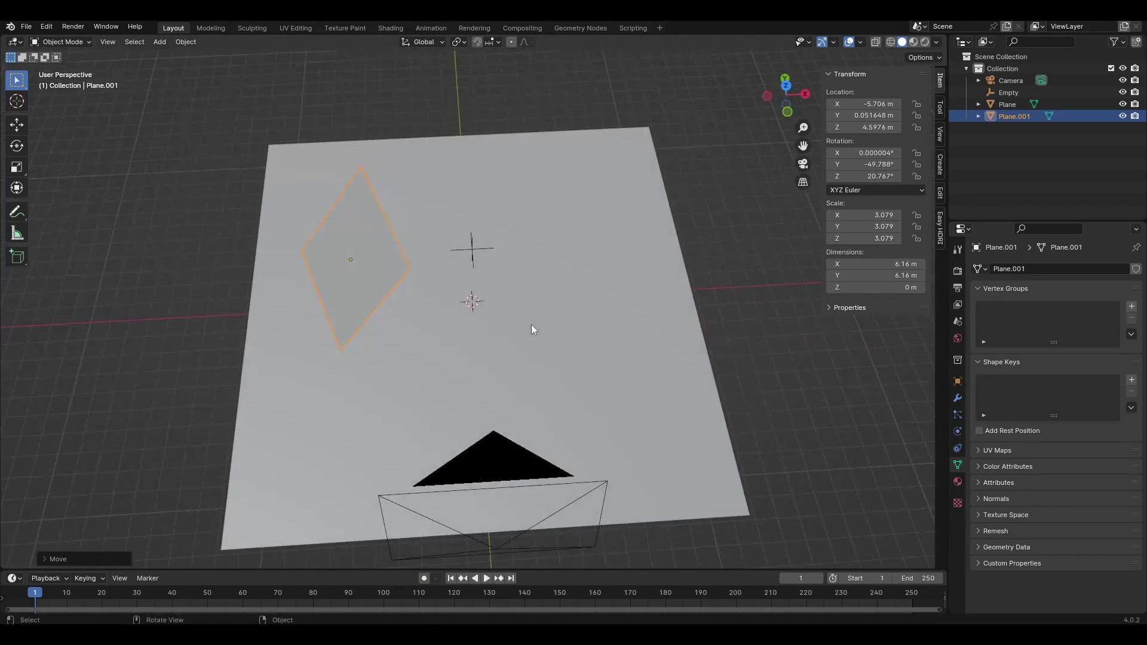
{"action": "left_click", "coordinate": [958, 397]}
{"action": "left_click", "coordinate": [1029, 266]}
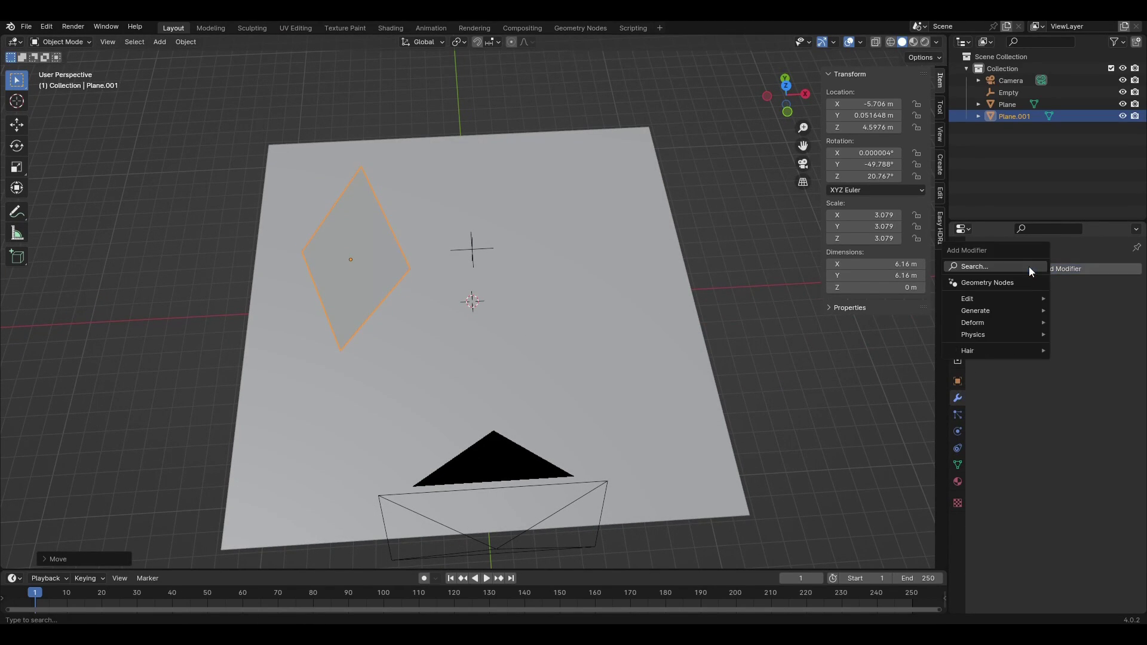
{"action": "key", "text": "space"}
{"action": "type", "text": "mi"}
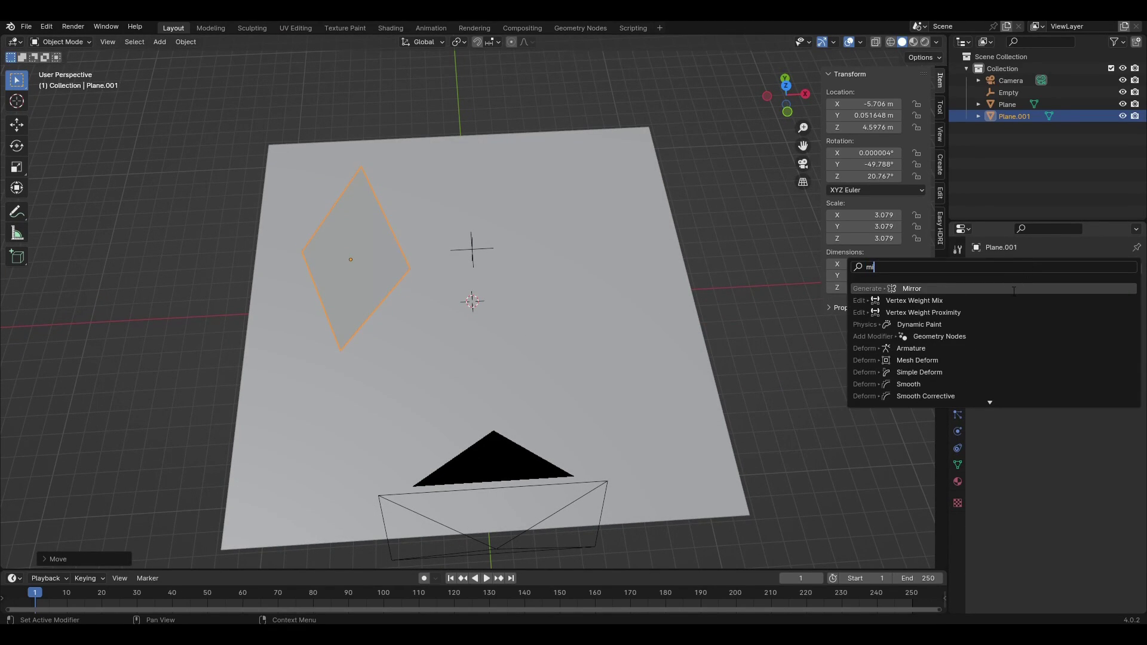
{"action": "left_click", "coordinate": [1014, 289]}
{"action": "left_click", "coordinate": [1113, 351]}
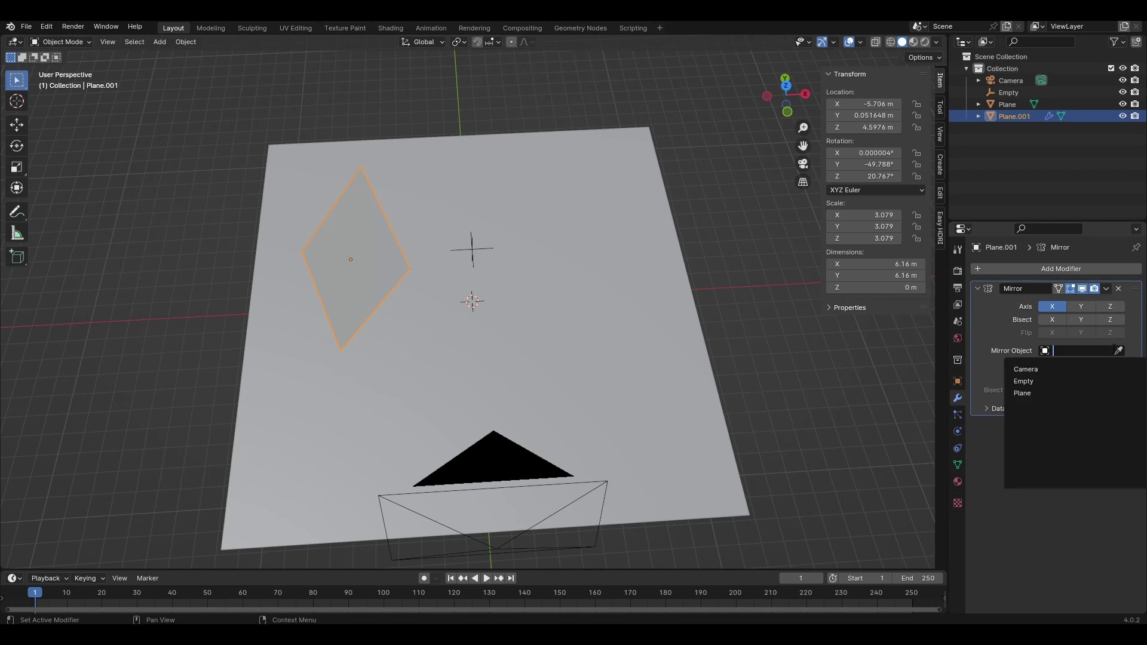
{"action": "left_click", "coordinate": [1051, 380]}
In camera view, scale the mirrored plane down to about 2.46 and shift it along X
{"action": "key", "text": "KP_0"}
{"action": "key", "text": "s"}
{"action": "left_click", "coordinate": [738, 325]}
{"action": "key", "text": "g"}
{"action": "key", "text": "x"}
{"action": "left_click", "coordinate": [760, 323]}
Reposition the mirrored plane pair so both sit just outside the camera frame's upper corners
{"action": "scroll", "coordinate": [706, 290], "scroll_direction": "up", "scroll_amount": 2}
{"action": "middle_click_drag", "start_coordinate": [704, 290], "coordinate": [706, 223], "text": "shift"}
{"action": "key", "text": "g"}
{"action": "left_click", "coordinate": [664, 279]}
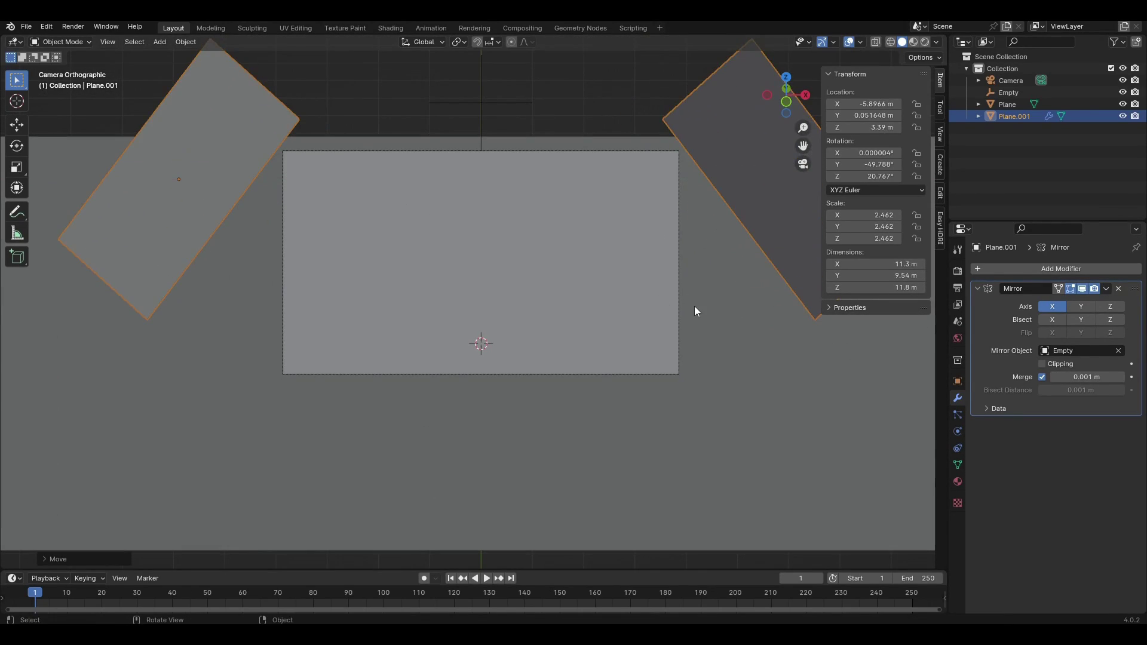
{"action": "key", "text": "g"}
{"action": "left_click", "coordinate": [694, 285]}
Add a cube, subdivide it with a level 5 Subdivision modifier and apply the modifier
{"action": "key", "text": "shift+a"}
{"action": "mouse_move", "coordinate": [571, 248]}
{"action": "left_click", "coordinate": [632, 256]}
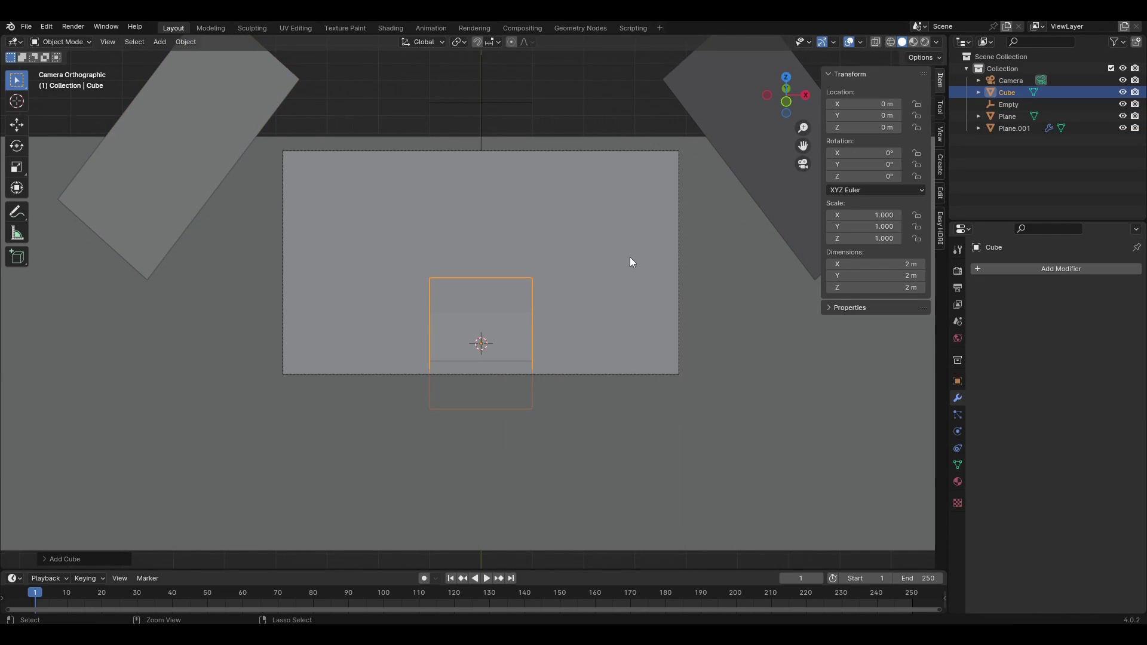
{"action": "key", "text": "ctrl+5"}
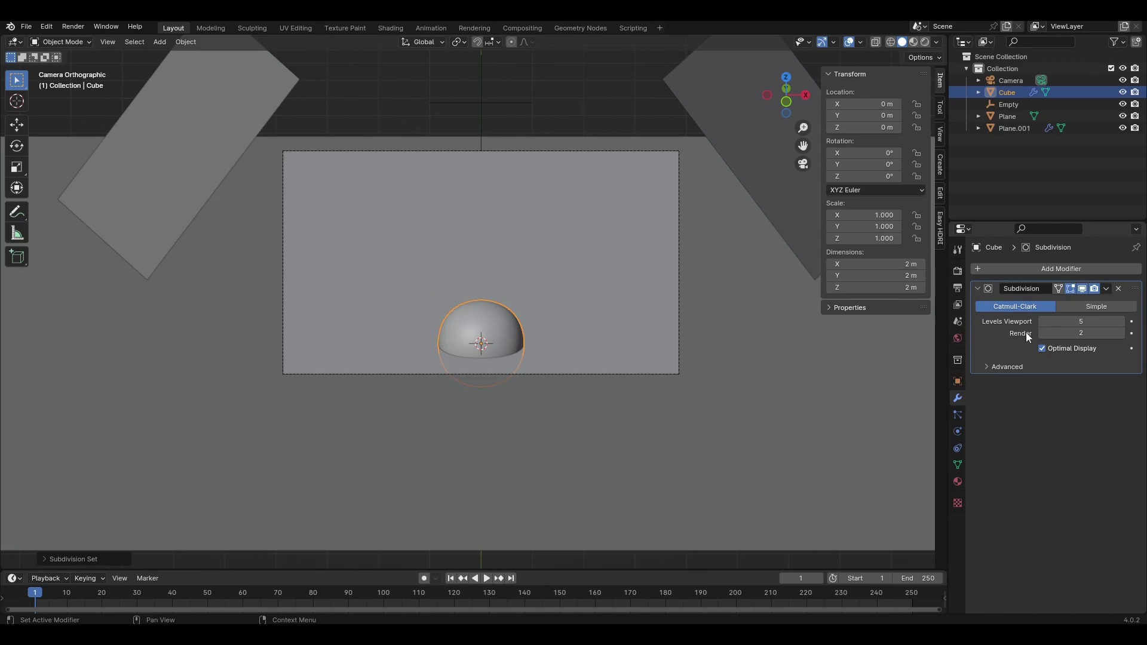
{"action": "key", "text": "ctrl+a"}
Add a Cast modifier to the subdivided cube, apply it and shade the object smooth
{"action": "left_click", "coordinate": [1026, 269]}
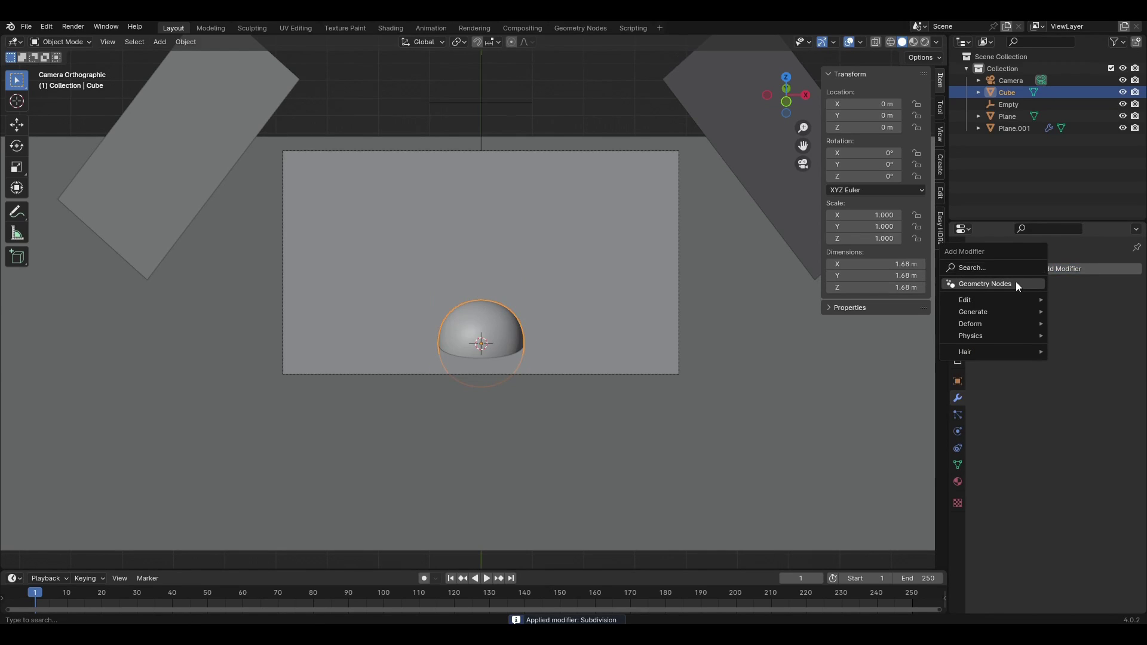
{"action": "left_click", "coordinate": [1014, 270]}
{"action": "type", "text": "cas"}
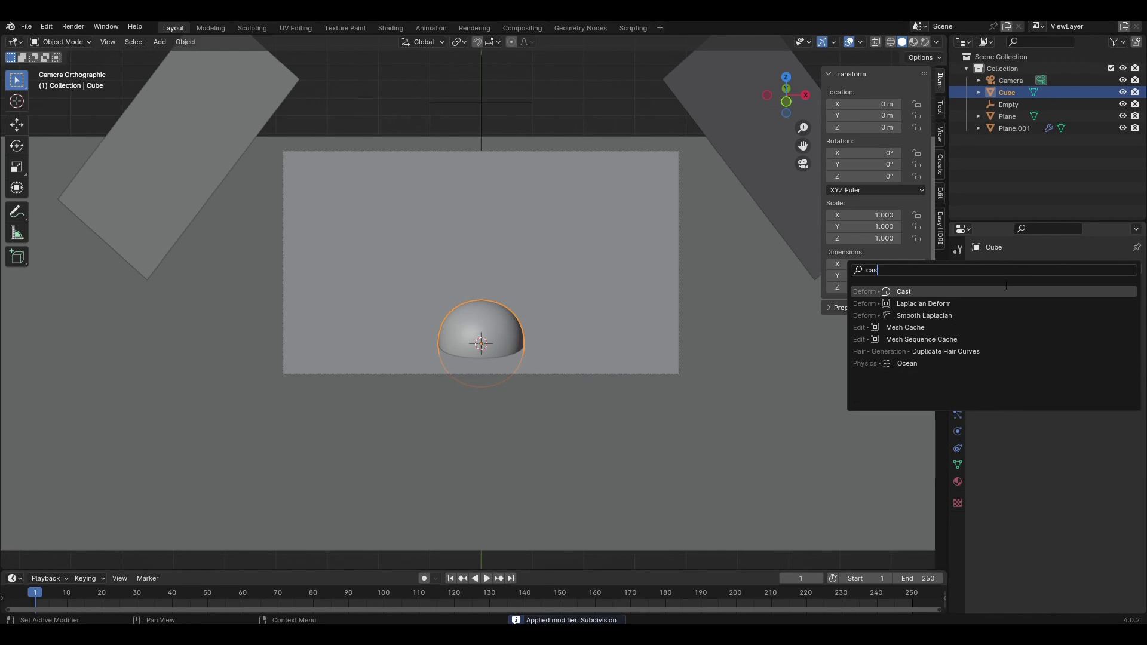
{"action": "left_click", "coordinate": [1004, 290]}
{"action": "key", "text": "ctrl+a"}
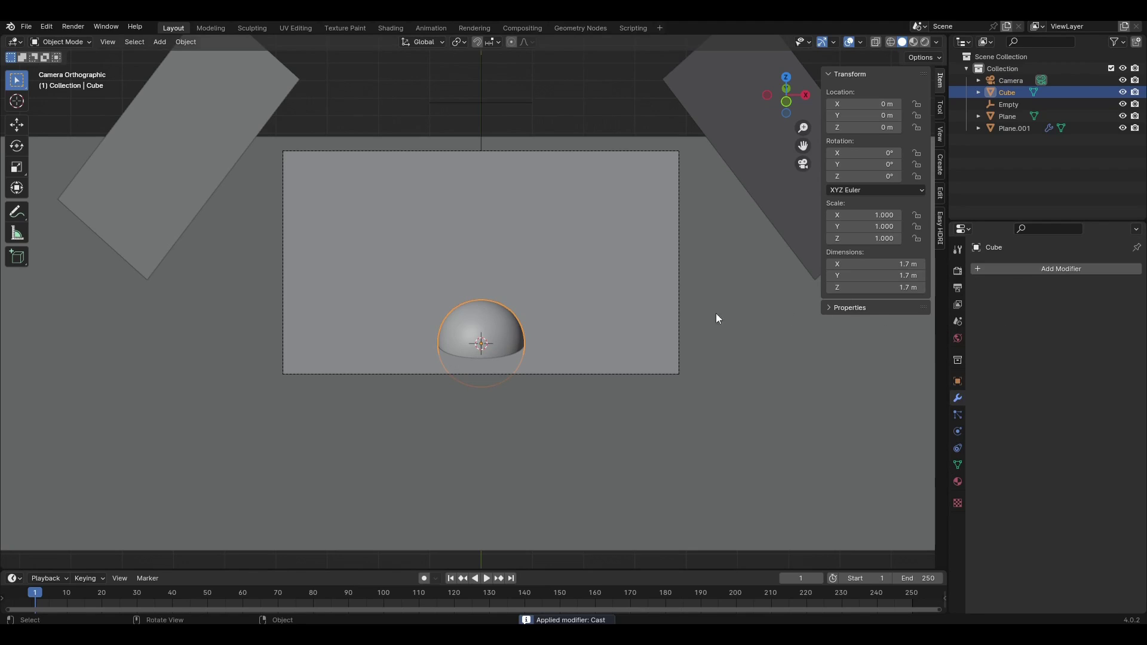
{"action": "right_click", "coordinate": [593, 312]}
{"action": "left_click", "coordinate": [590, 308]}
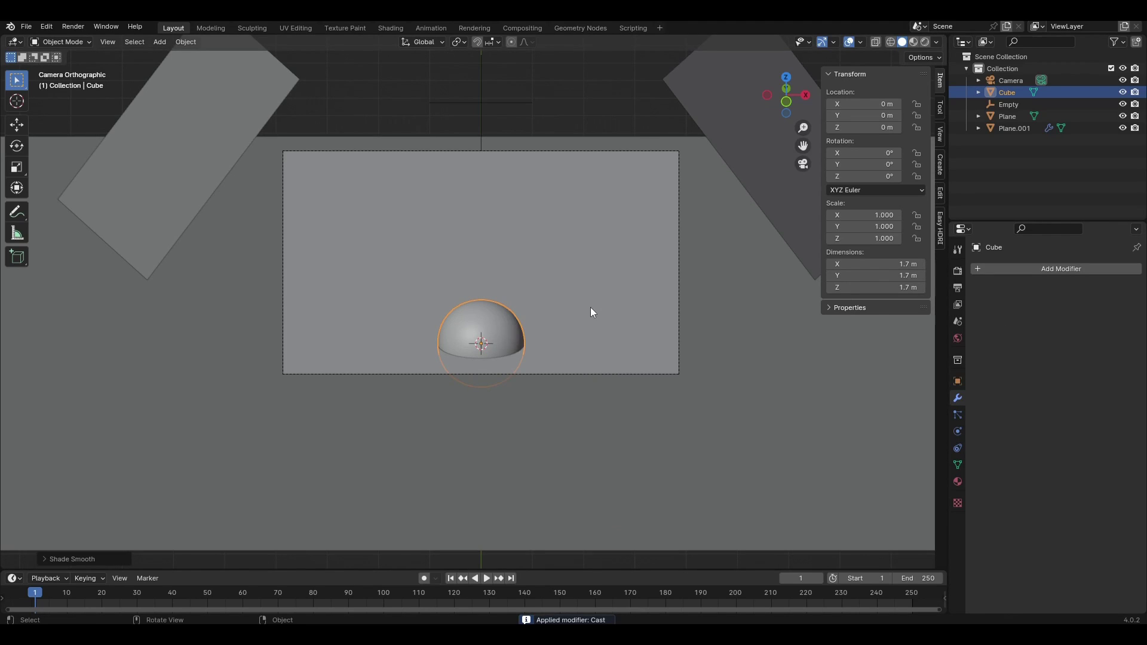
In front view, raise the sphere along Z to about 1.68 m
{"action": "key", "text": "KP_1"}
{"action": "scroll", "coordinate": [590, 307], "scroll_direction": "up", "scroll_amount": 3}
{"action": "key", "text": "g"}
{"action": "key", "text": "z"}
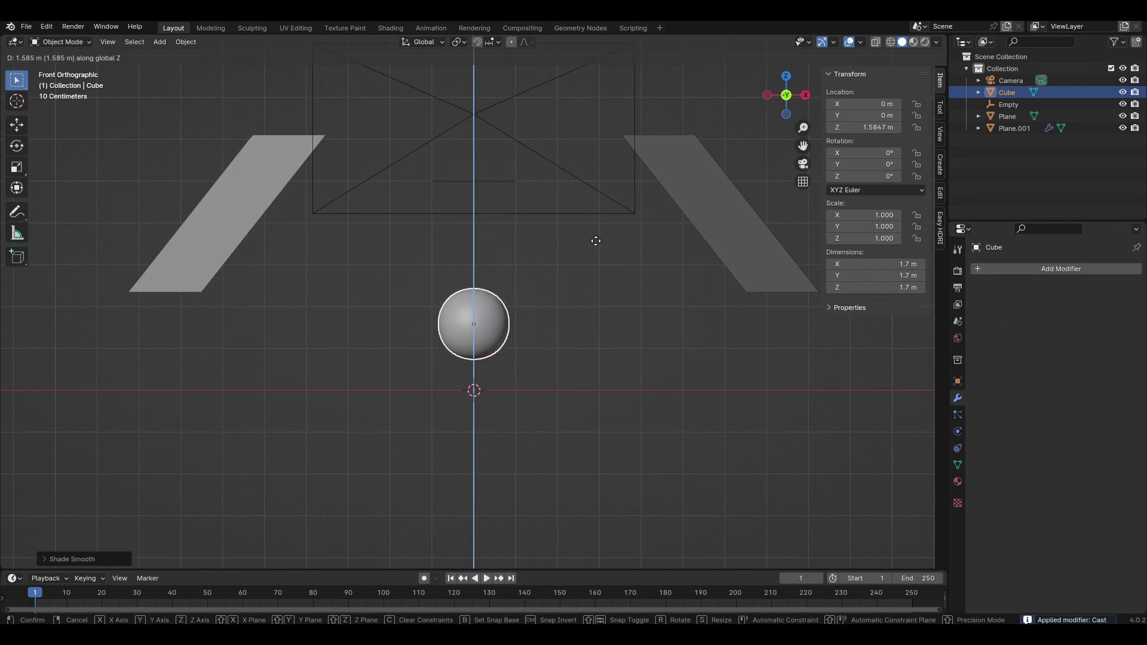
{"action": "left_click", "coordinate": [593, 237]}
In camera view, scale the sphere up to about 1.7
{"action": "key", "text": "KP_0"}
{"action": "key", "text": "s"}
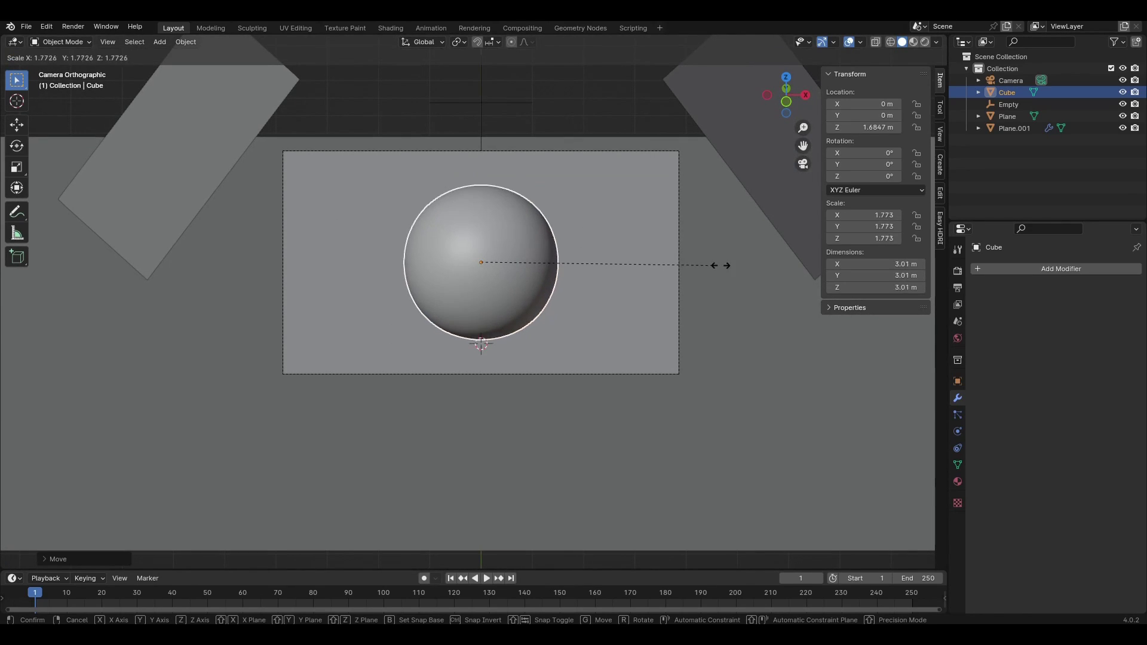
{"action": "left_click", "coordinate": [712, 263]}
{"action": "scroll", "coordinate": [625, 233], "scroll_direction": "up", "scroll_amount": 1}
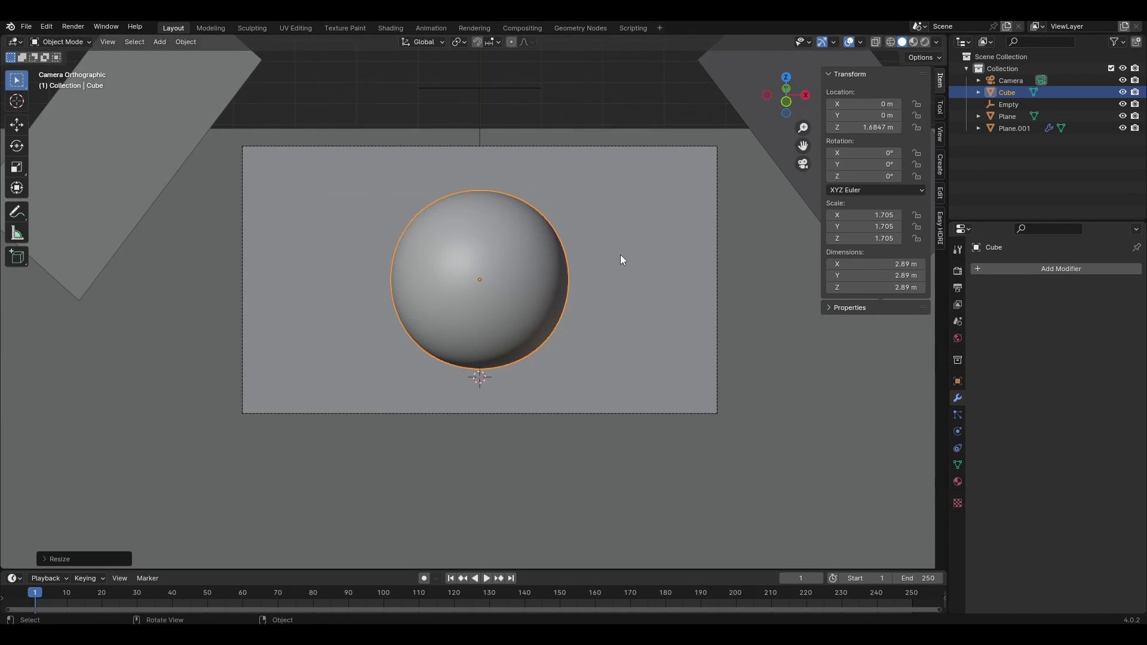
Lower the sphere along Z to about 1.64 m and reduce its scale to about 1.6
{"action": "key", "text": "g"}
{"action": "key", "text": "z"}
{"action": "left_click", "coordinate": [618, 262]}
{"action": "key", "text": "s"}
{"action": "left_click", "coordinate": [643, 269]}
{"action": "scroll", "coordinate": [617, 263], "scroll_direction": "up", "scroll_amount": 3}
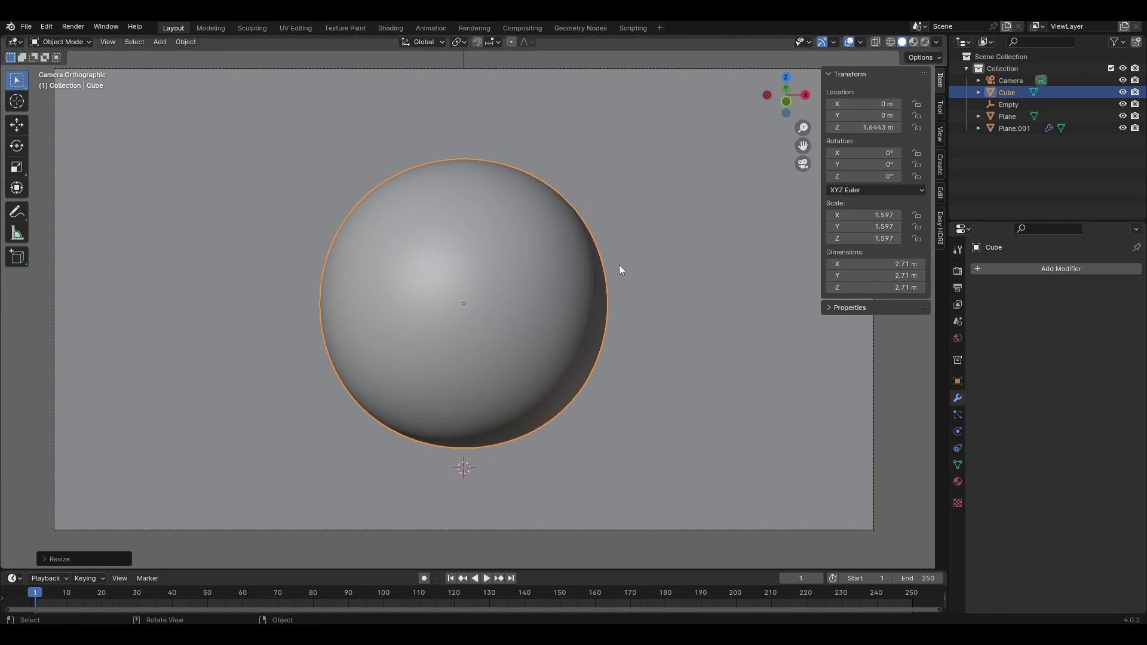
Create a vertex group on the sphere's mesh with all vertices assigned, and return to Object Mode
{"action": "key", "text": "Tab"}
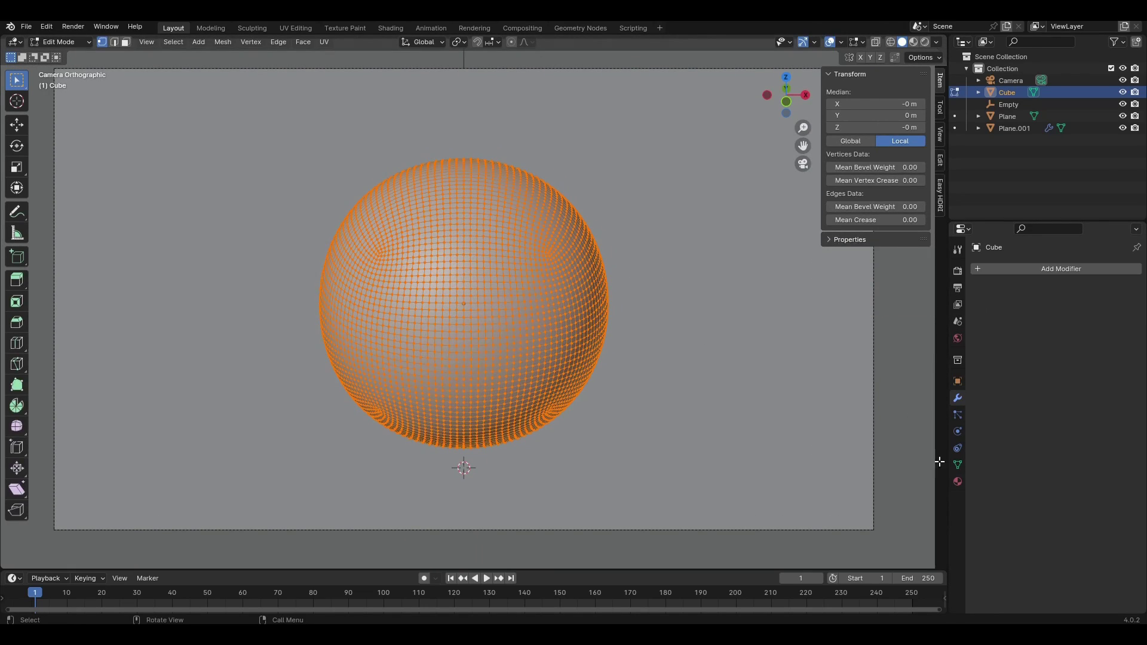
{"action": "left_click", "coordinate": [958, 465]}
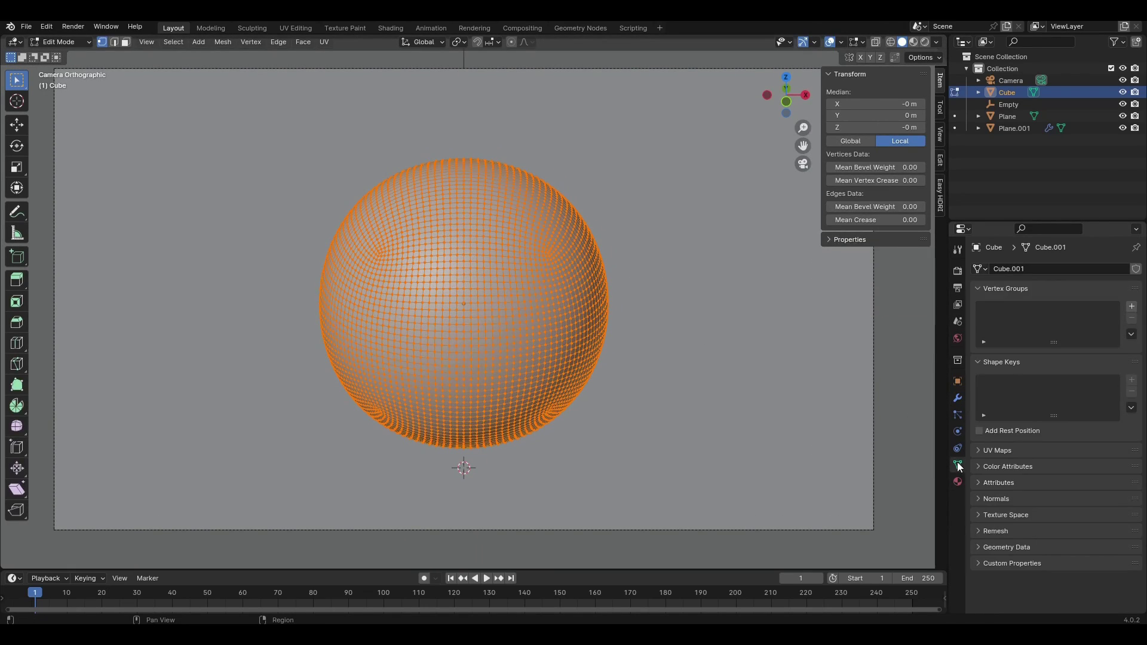
{"action": "left_click", "coordinate": [1131, 306]}
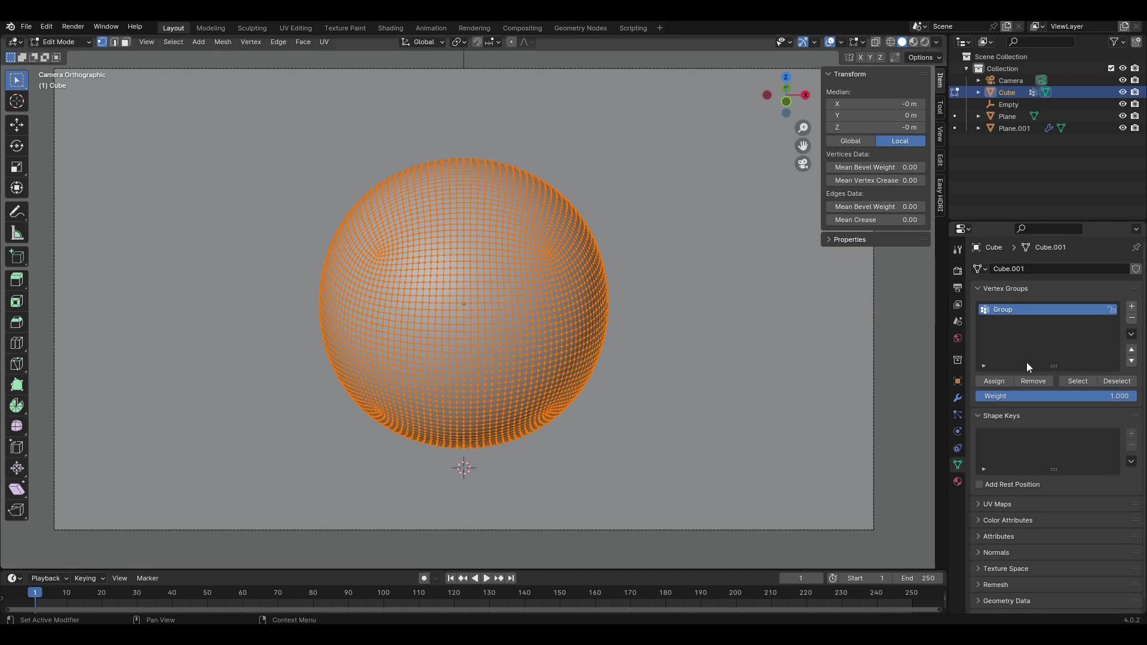
{"action": "left_click", "coordinate": [958, 398]}
{"action": "key", "text": "Tab"}
Add a Vertex Weight Proximity modifier to the sphere
{"action": "left_click", "coordinate": [1019, 270]}
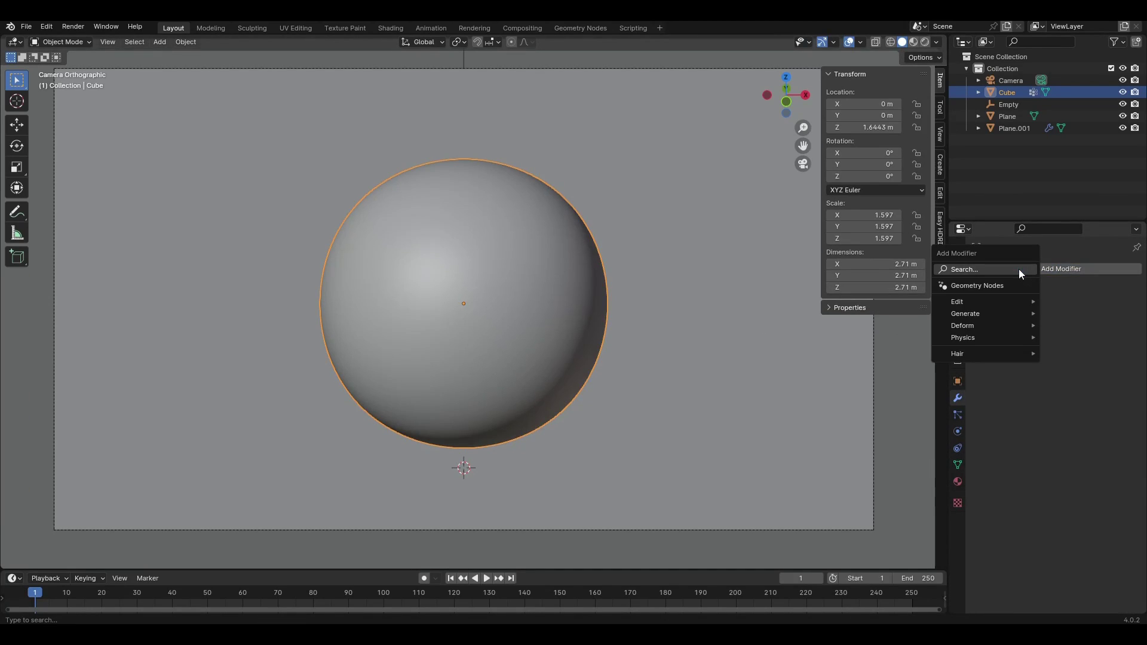
{"action": "type", "text": "ver"}
{"action": "key", "text": "Down"}
{"action": "key", "text": "Down"}
{"action": "key", "text": "Return"}
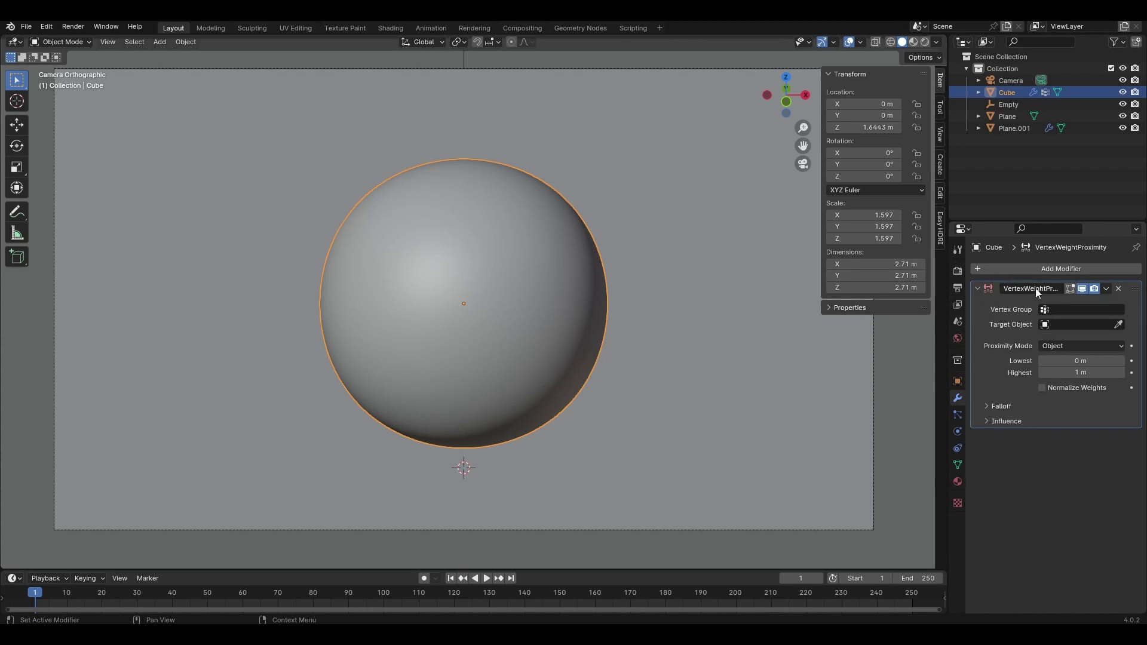
Set the proximity modifier's vertex group to Group, its target object to Empty and its proximity mode to Geometry
{"action": "left_click", "coordinate": [1055, 309]}
{"action": "left_click", "coordinate": [1062, 309]}
{"action": "left_click", "coordinate": [1049, 328]}
{"action": "left_click", "coordinate": [1057, 325]}
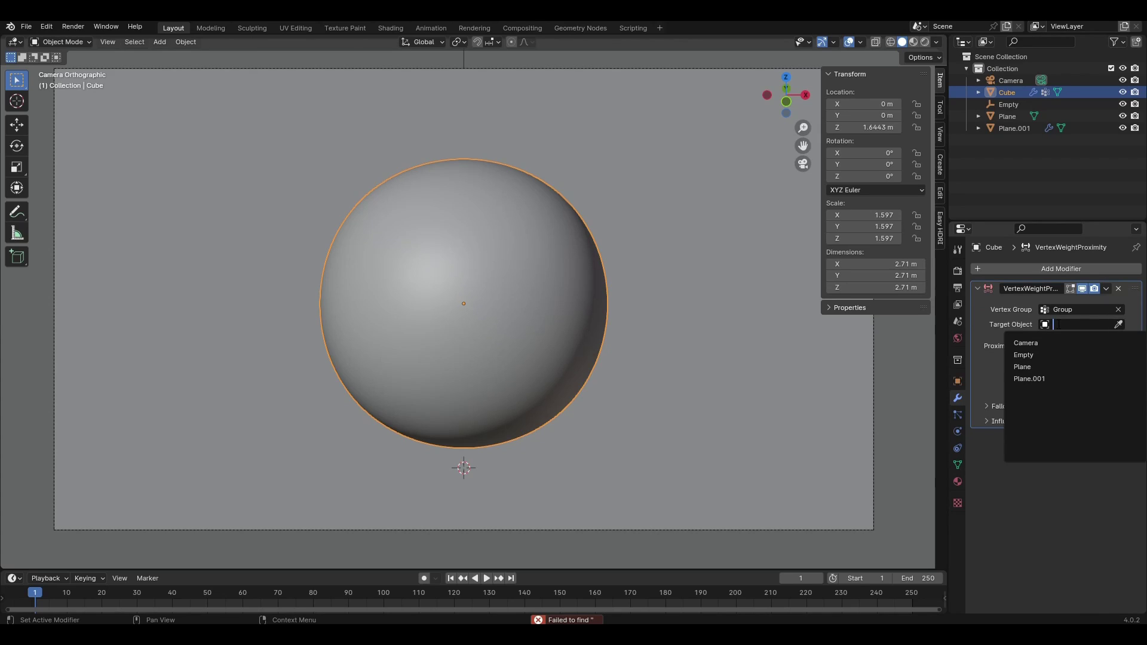
{"action": "left_click", "coordinate": [1046, 355]}
{"action": "left_click", "coordinate": [1059, 347]}
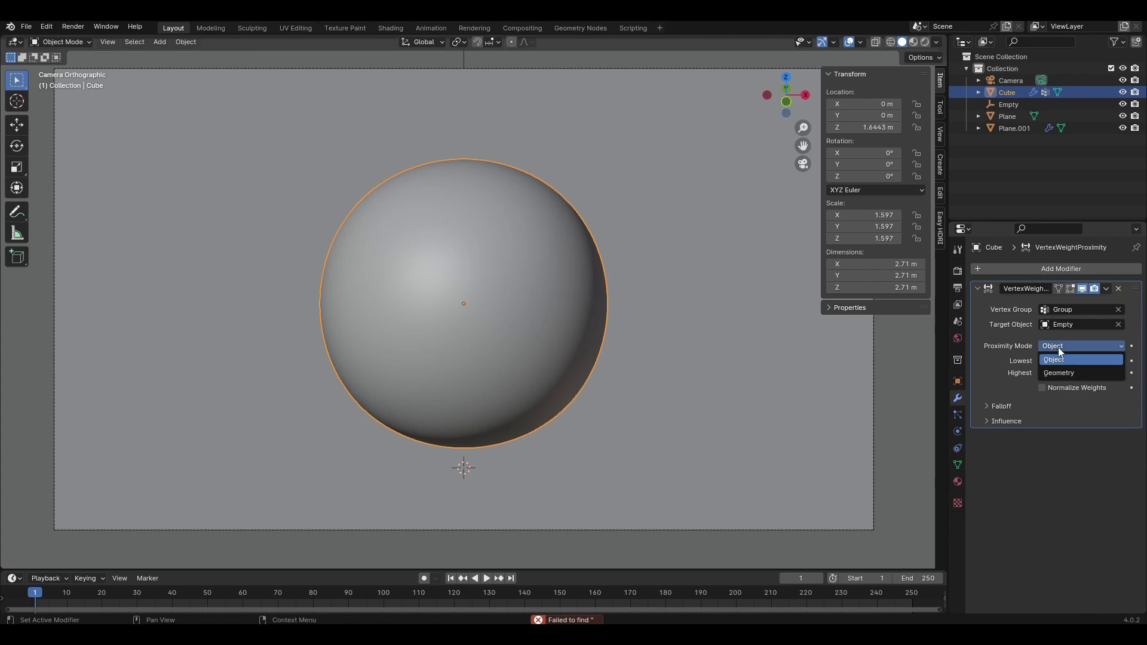
{"action": "left_click", "coordinate": [1054, 370]}
Switch the sphere to Weight Paint mode and set the animation's end frame to 300
{"action": "scroll", "coordinate": [544, 258], "scroll_direction": "down", "scroll_amount": 2}
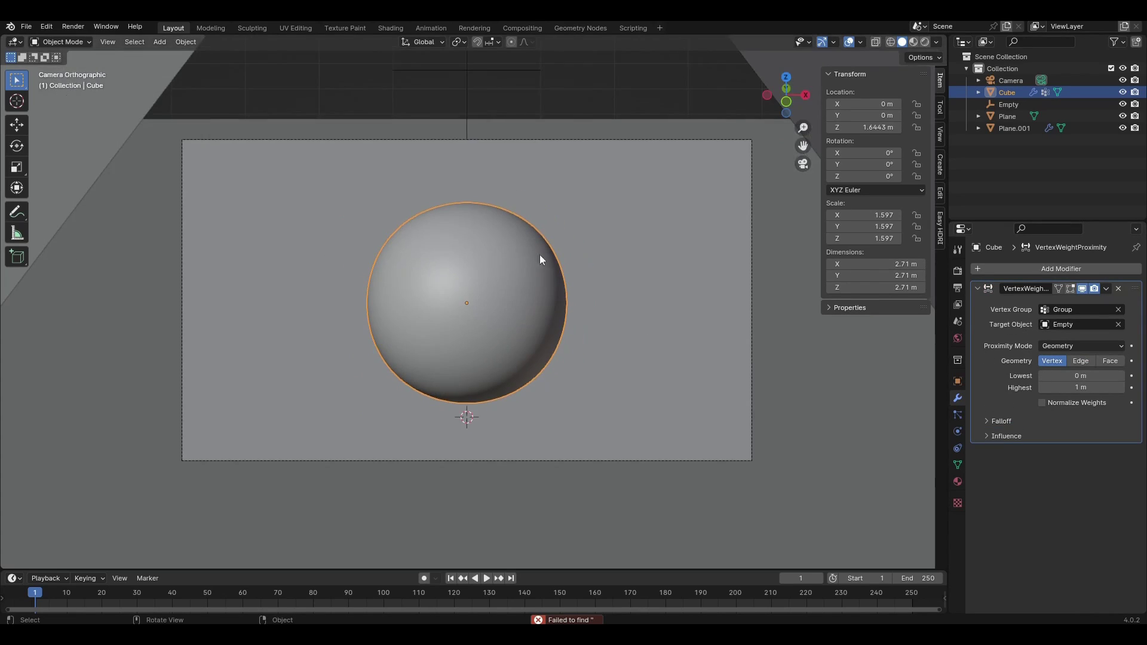
{"action": "left_click", "coordinate": [69, 44]}
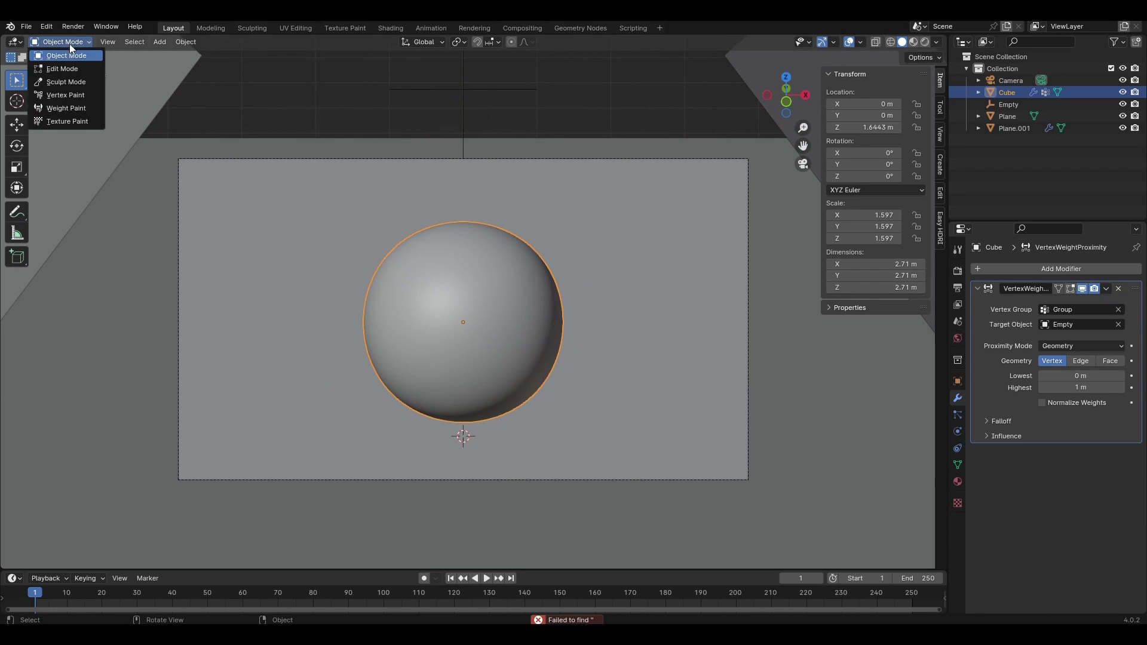
{"action": "left_click", "coordinate": [69, 109]}
{"action": "left_click", "coordinate": [924, 579]}
{"action": "type", "text": "300"}
{"action": "key", "text": "Return"}
{"action": "scroll", "coordinate": [896, 600], "scroll_direction": "down", "scroll_amount": 2}
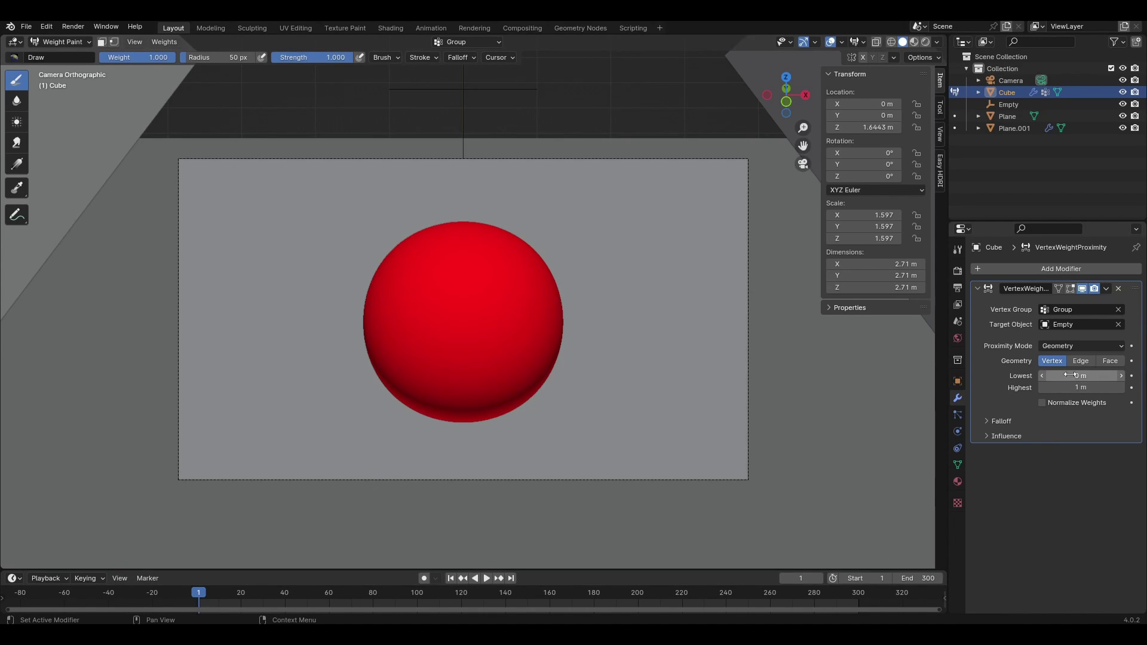
Set the proximity modifier's Lowest distance to 1.3 m and keyframe both Lowest and Highest at frame 1
{"action": "left_click", "coordinate": [1072, 373]}
{"action": "type", "text": "1."}
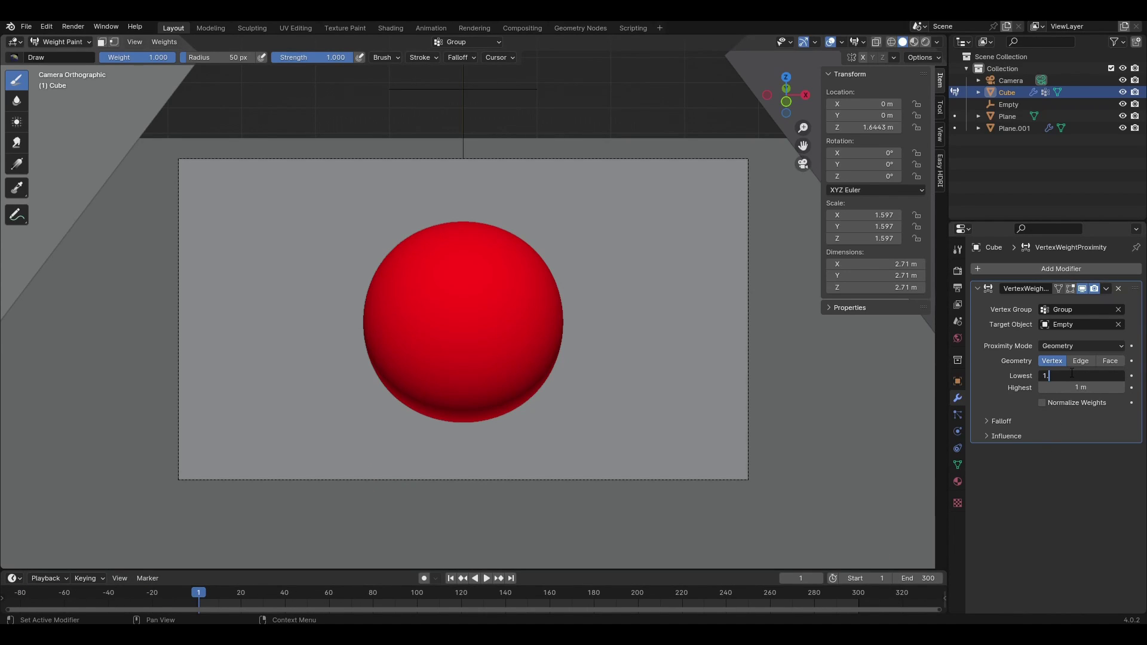
{"action": "type", "text": "3"}
{"action": "key", "text": "Return"}
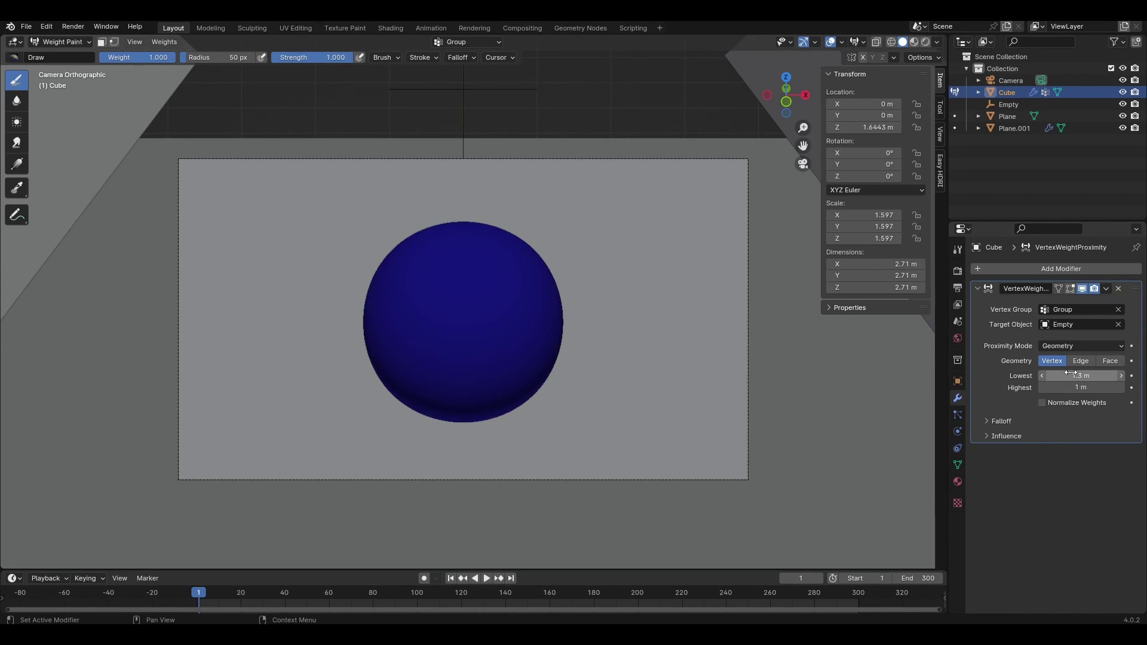
{"action": "left_click", "coordinate": [1132, 375]}
{"action": "left_click", "coordinate": [1132, 387]}
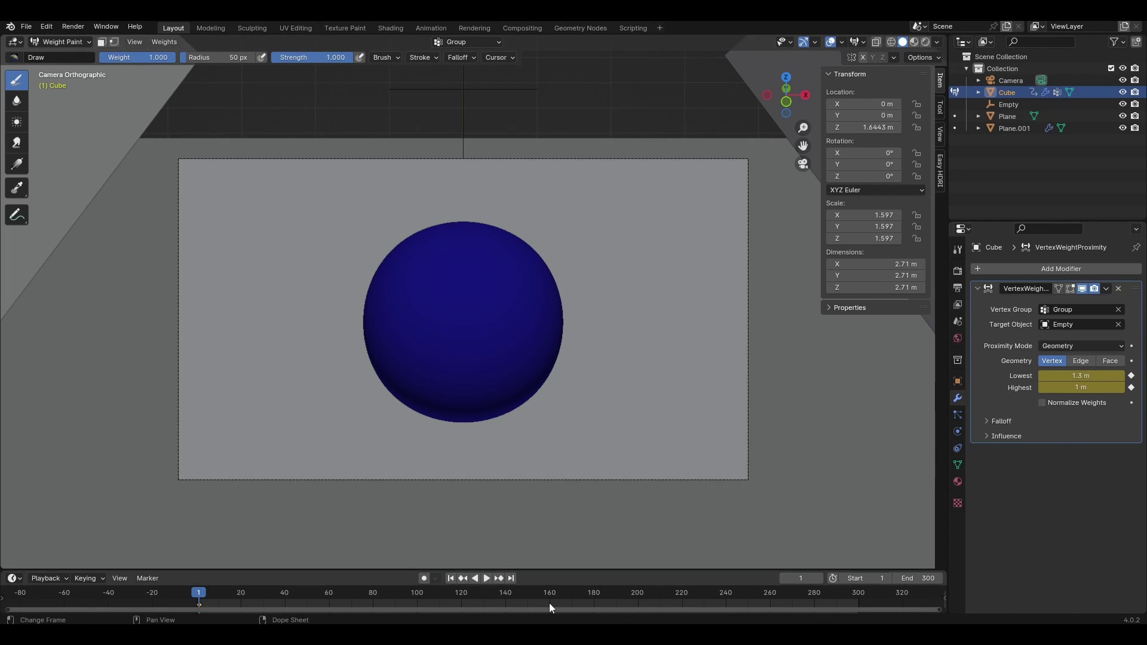
At frame 150, set Lowest to 5.5 m and Highest to 5.2 m and keyframe both values
{"action": "left_click", "coordinate": [528, 592]}
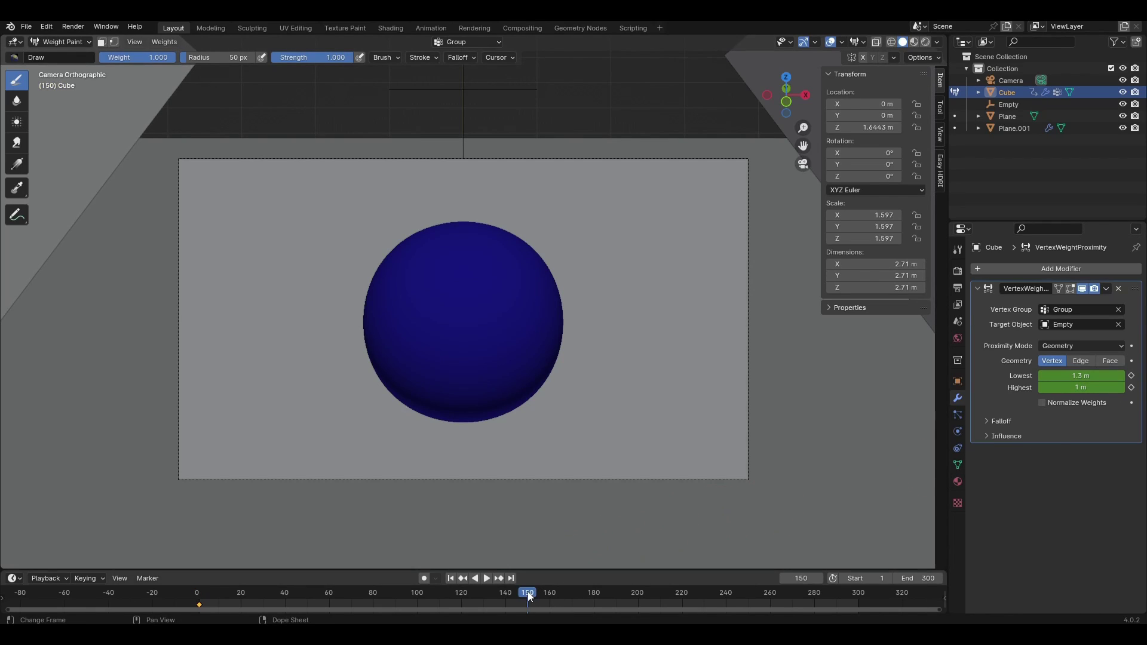
{"action": "left_click", "coordinate": [1081, 376]}
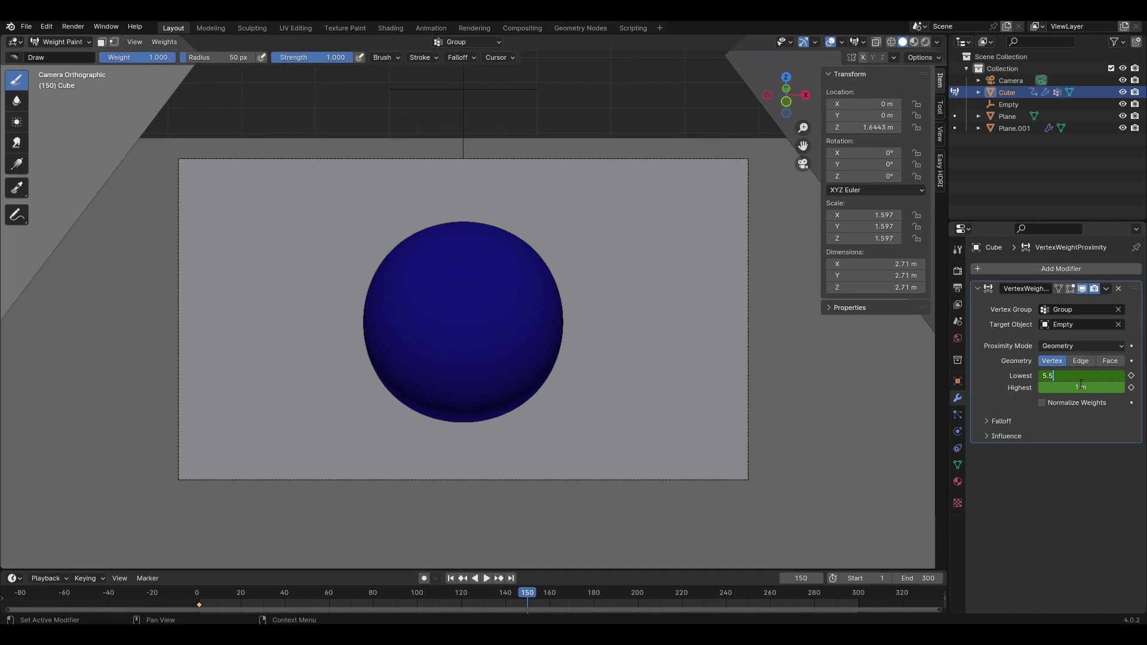
{"action": "key", "text": "Return"}
{"action": "left_click", "coordinate": [1080, 386]}
{"action": "type", "text": "5.2"}
{"action": "key", "text": "Return"}
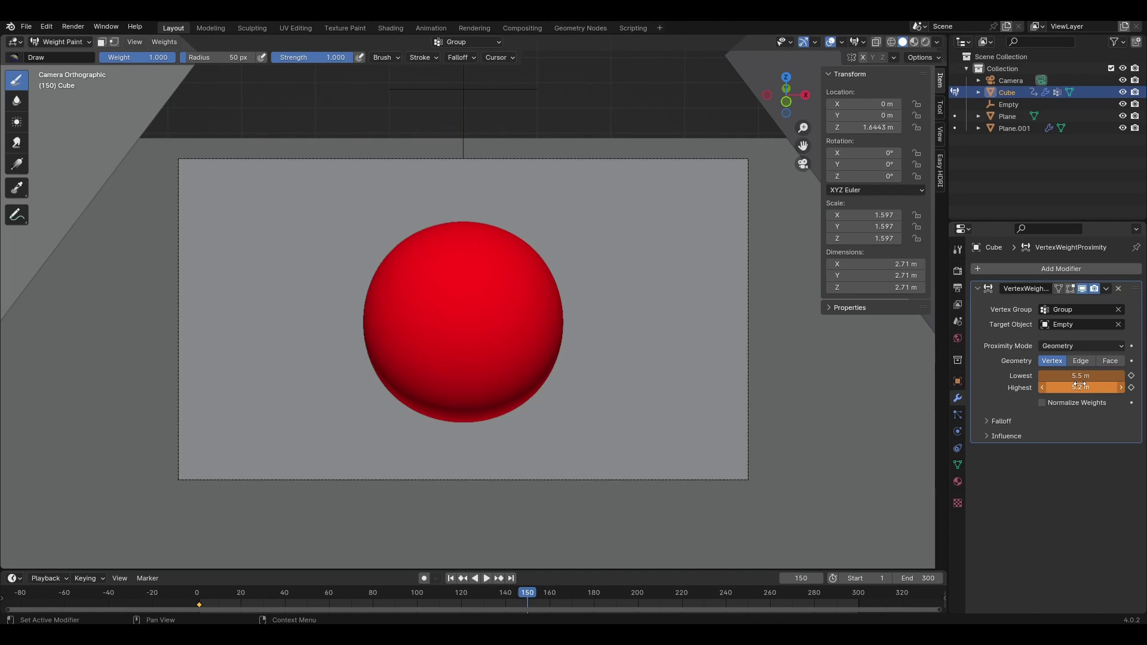
{"action": "left_click", "coordinate": [1131, 375]}
{"action": "left_click", "coordinate": [1131, 388]}
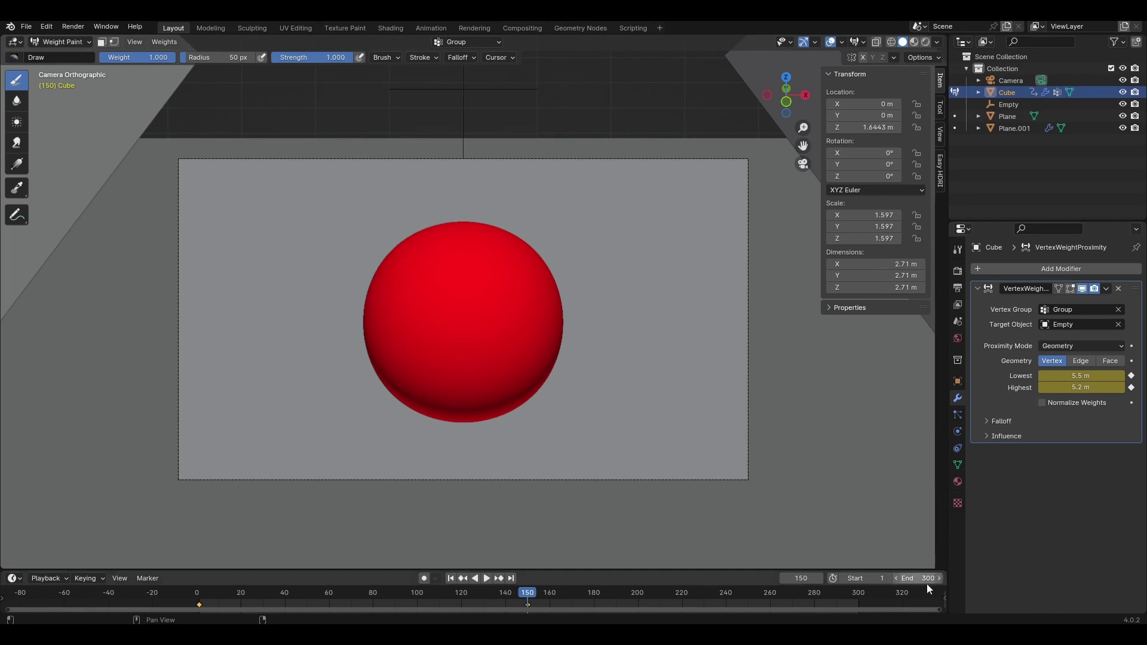
At frame 300, set Lowest to 1.3 m and Highest to 1 m and keyframe both values
{"action": "left_click", "coordinate": [858, 594]}
{"action": "left_click", "coordinate": [1078, 376]}
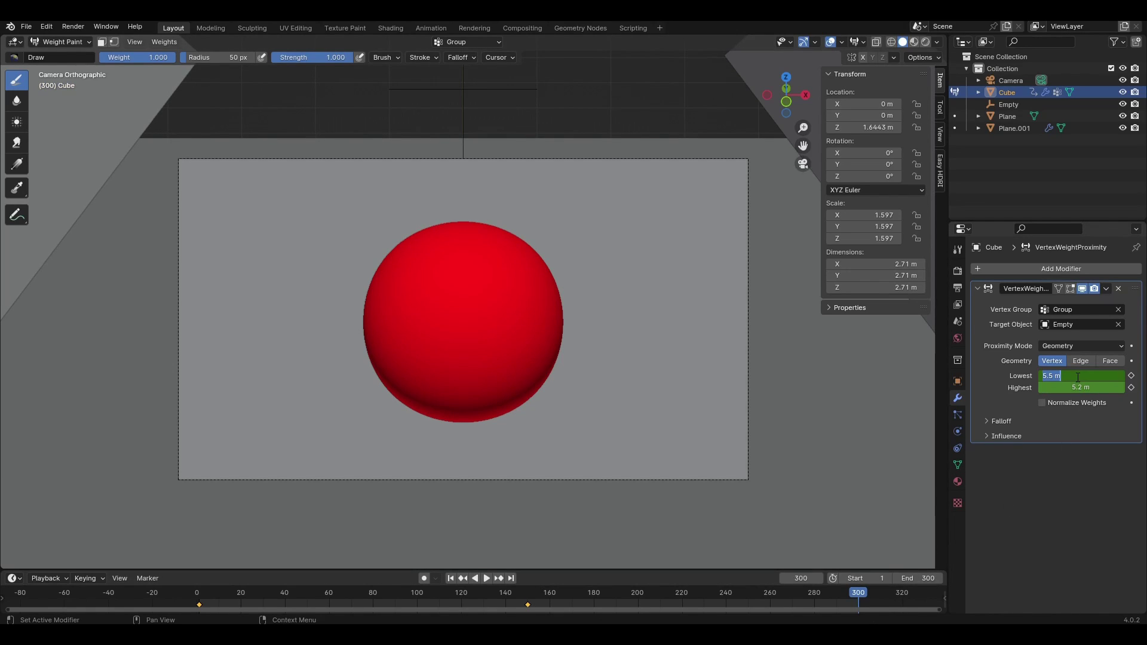
{"action": "key", "text": "Return"}
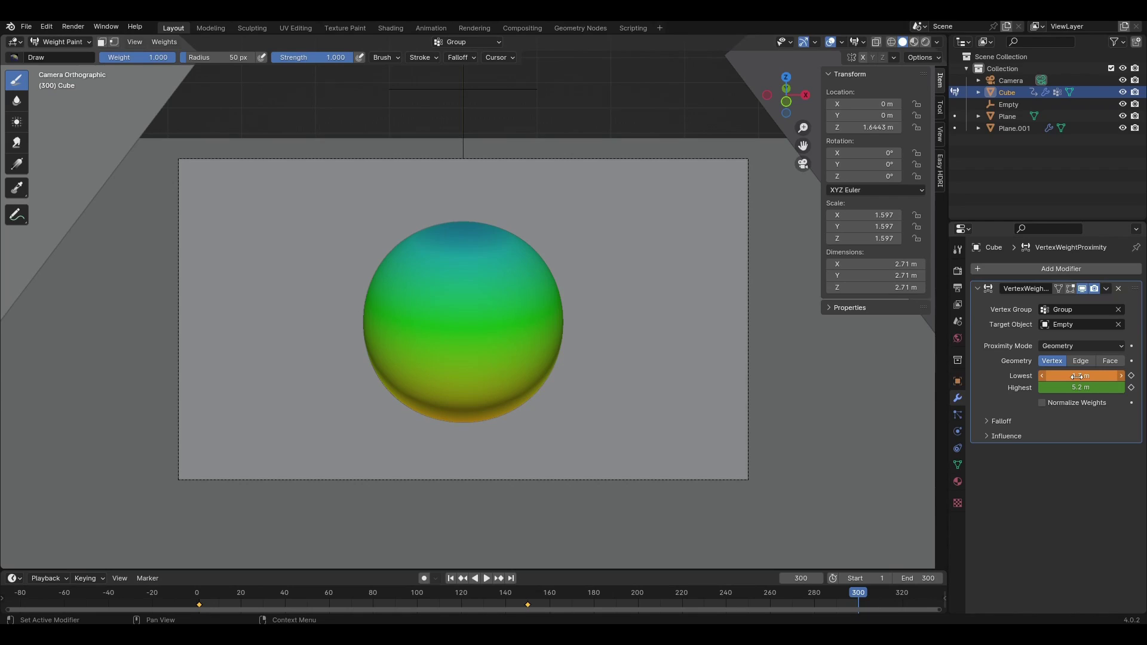
{"action": "left_click", "coordinate": [1079, 389]}
{"action": "type", "text": "1"}
{"action": "key", "text": "Return"}
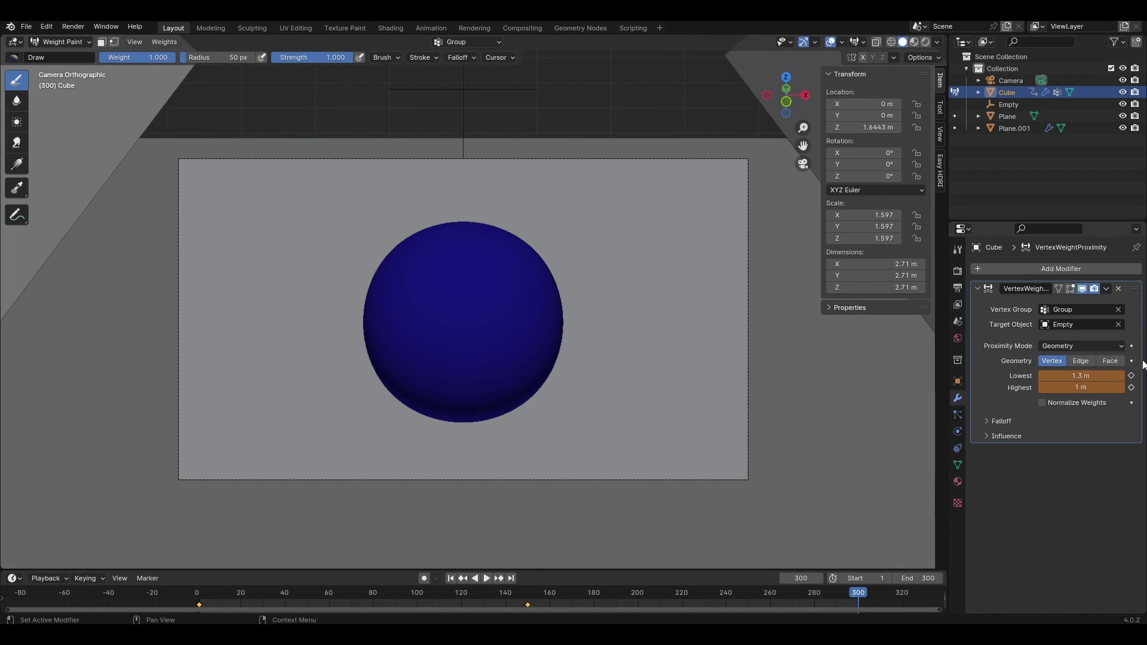
{"action": "left_click", "coordinate": [1131, 375]}
{"action": "left_click", "coordinate": [1131, 388]}
Play the weight animation from the start to check it, and return to the first frame
{"action": "scroll", "coordinate": [546, 362], "scroll_direction": "down", "scroll_amount": 1}
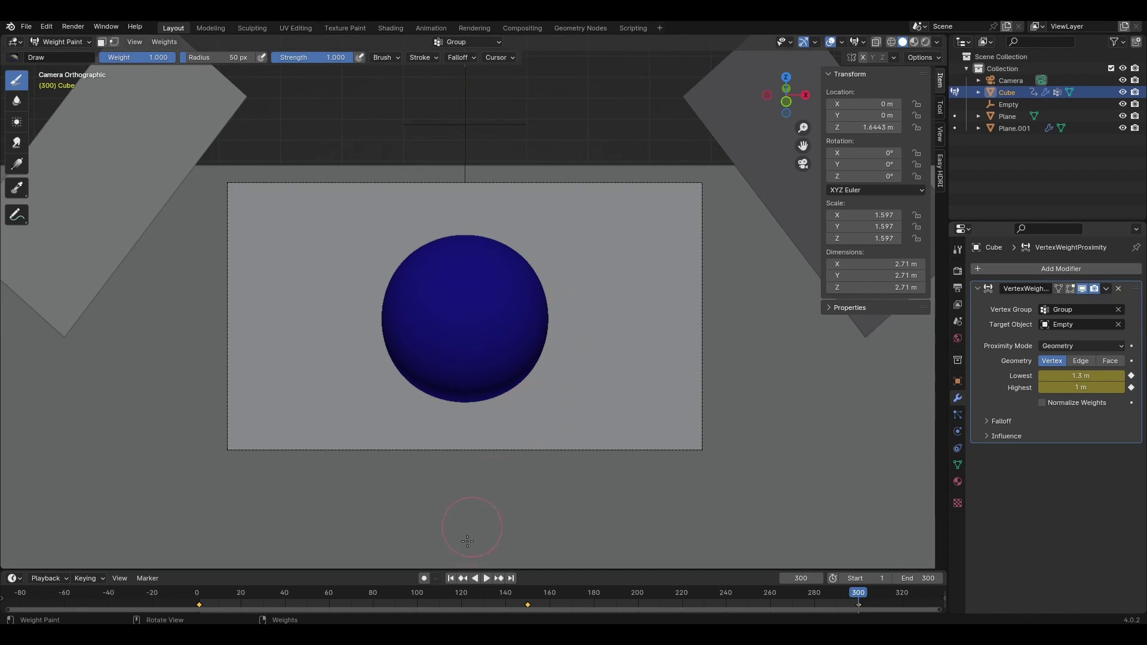
{"action": "left_click", "coordinate": [450, 579]}
{"action": "key", "text": "space"}
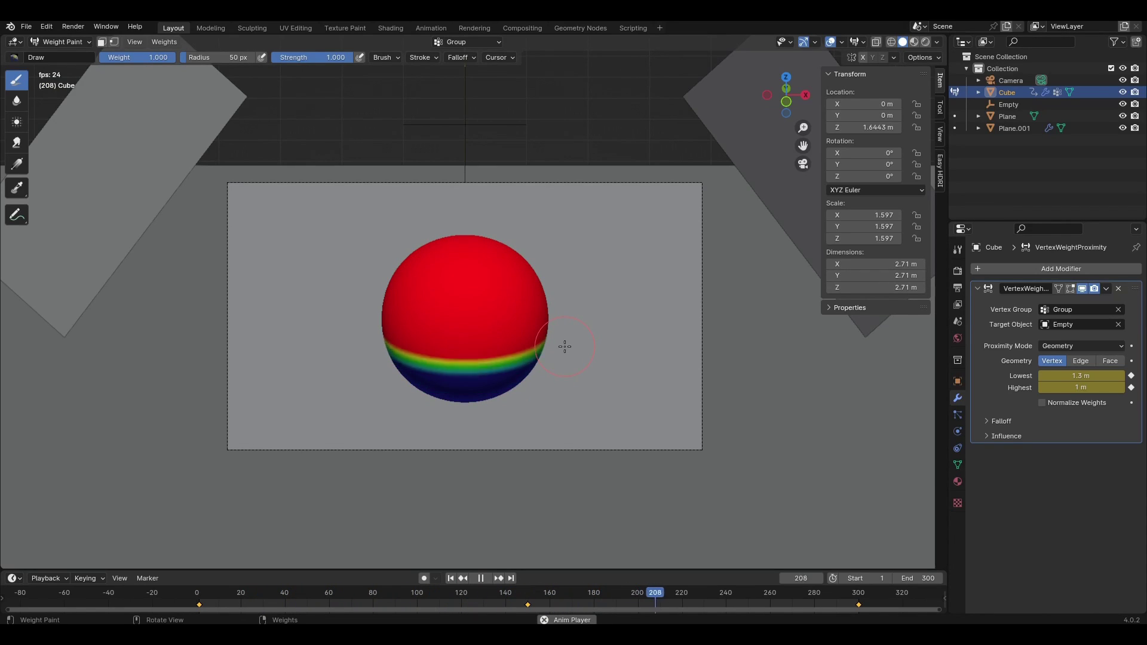
{"action": "key", "text": "space"}
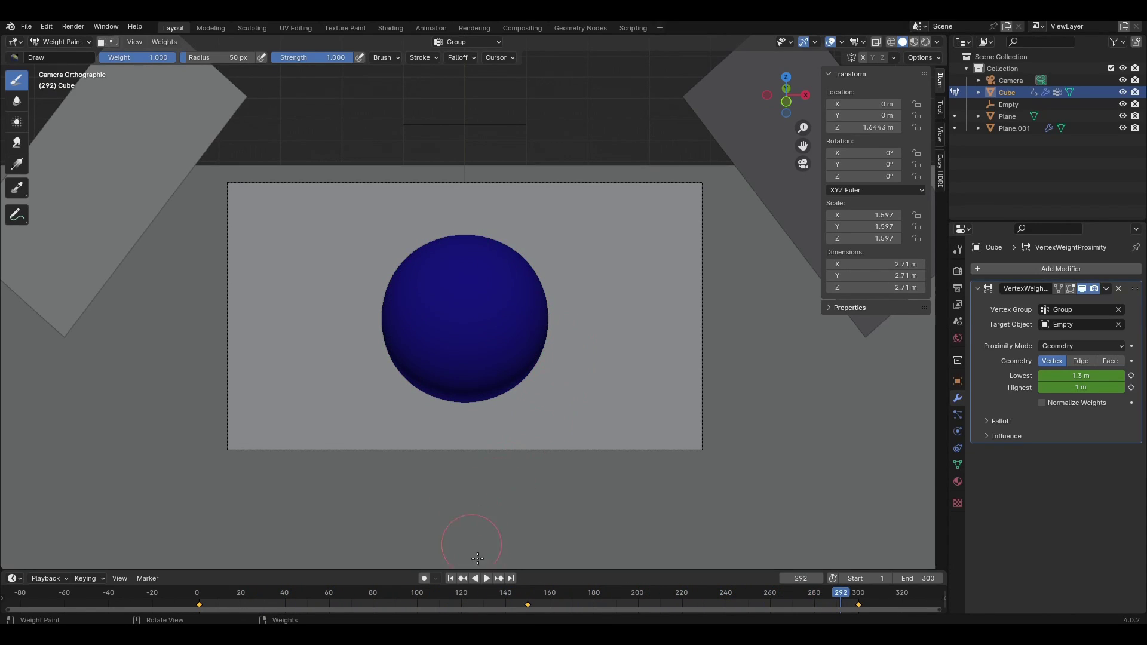
{"action": "left_click", "coordinate": [450, 578]}
Switch the sphere back to Object Mode and add a Displace modifier to it
{"action": "left_click", "coordinate": [44, 41]}
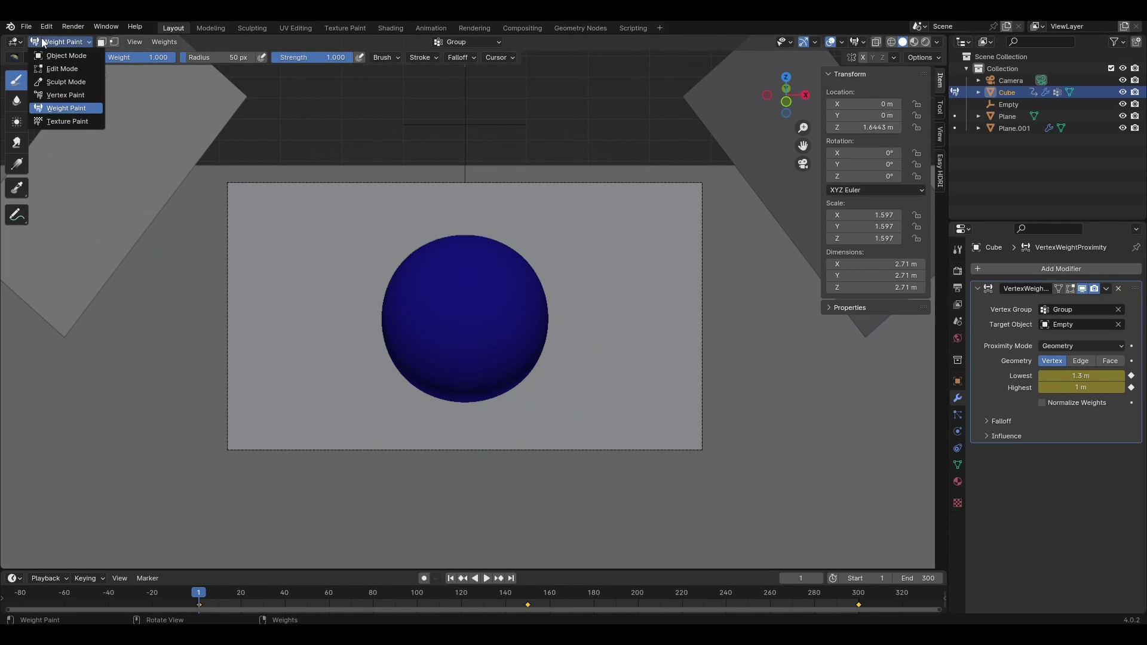
{"action": "left_click", "coordinate": [66, 56]}
{"action": "left_click", "coordinate": [1001, 269]}
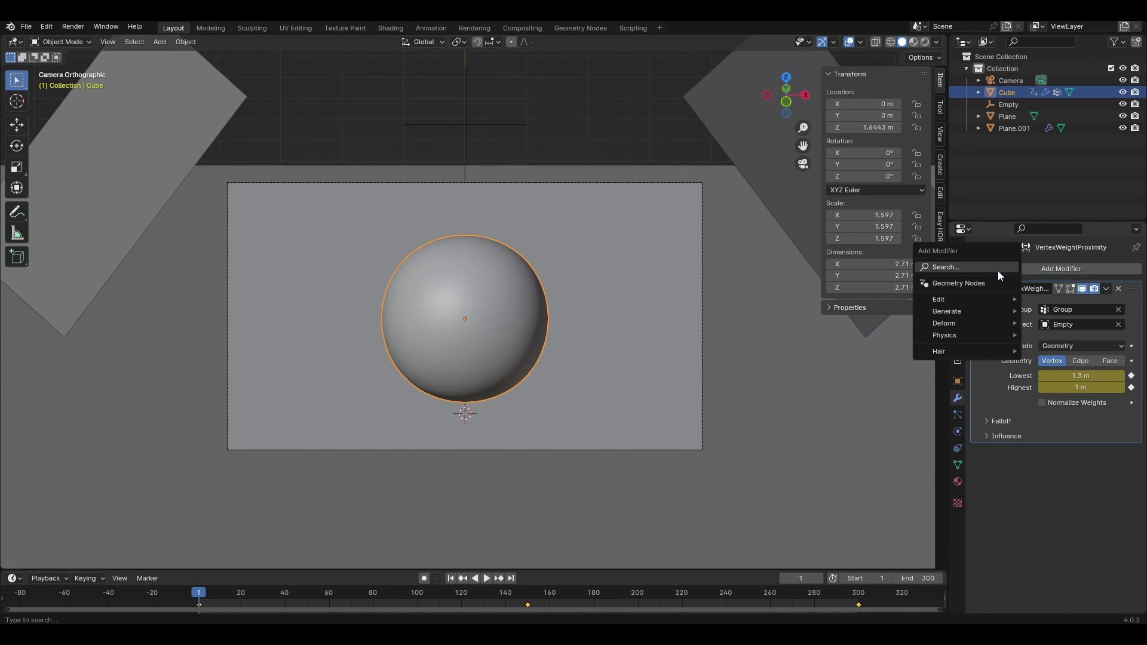
{"action": "left_click", "coordinate": [1001, 273]}
{"action": "type", "text": "dis"}
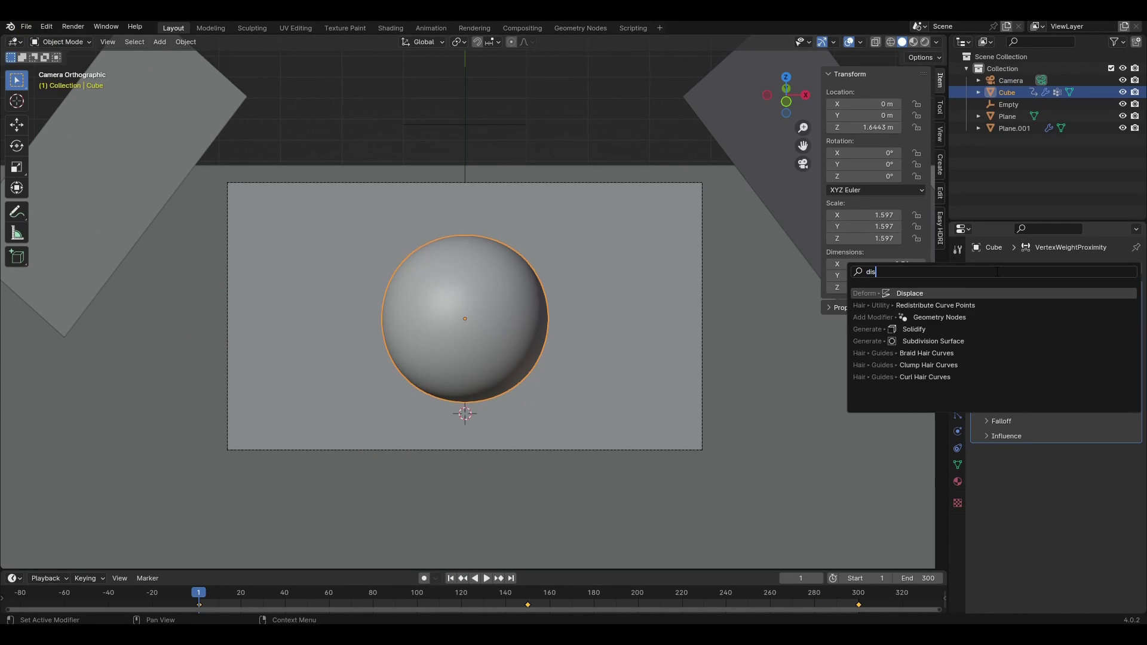
{"action": "key", "text": "Return"}
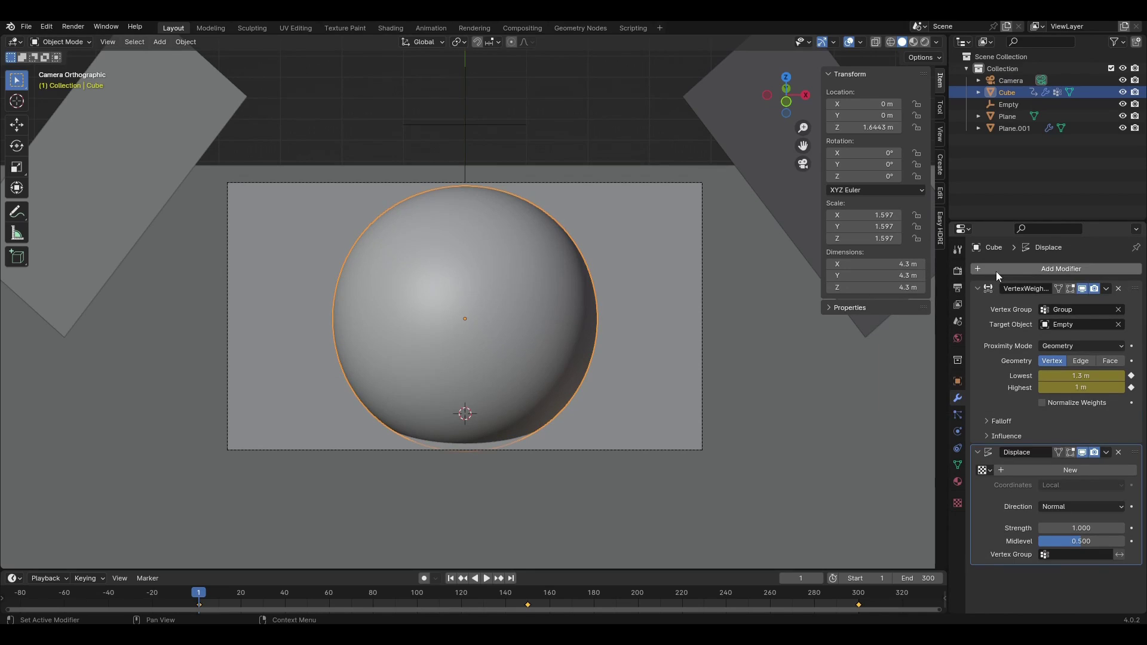
Give the Displace modifier a new Clouds texture with a size of 0.35
{"action": "left_click", "coordinate": [1042, 470]}
{"action": "left_click", "coordinate": [1132, 470]}
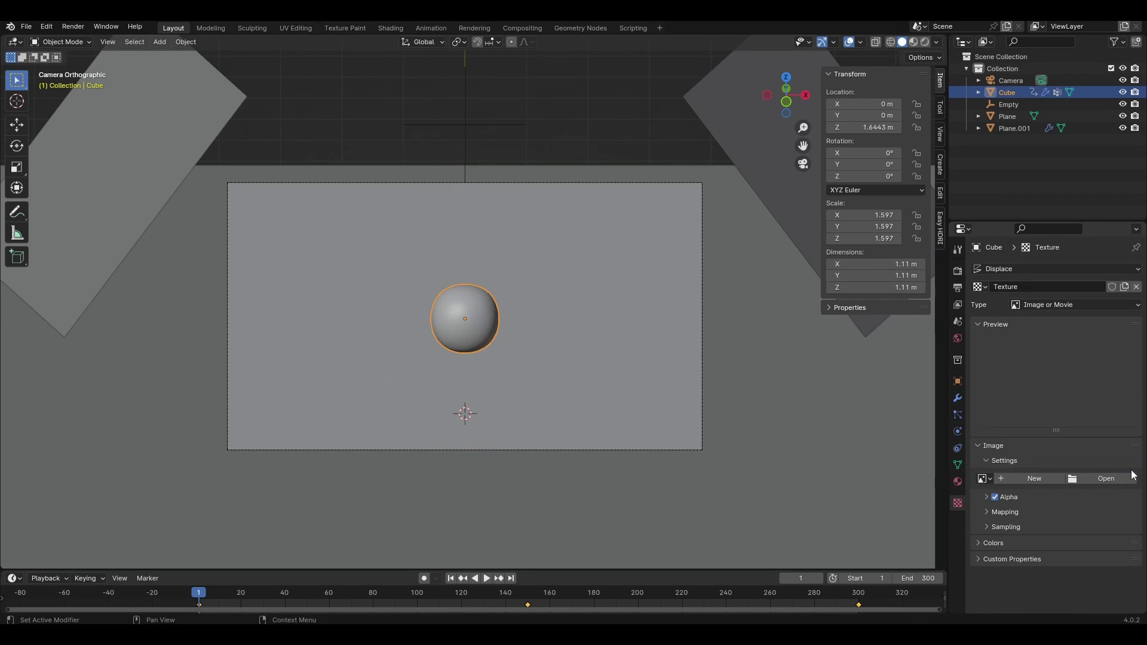
{"action": "left_click", "coordinate": [1085, 305]}
{"action": "left_click", "coordinate": [1037, 335]}
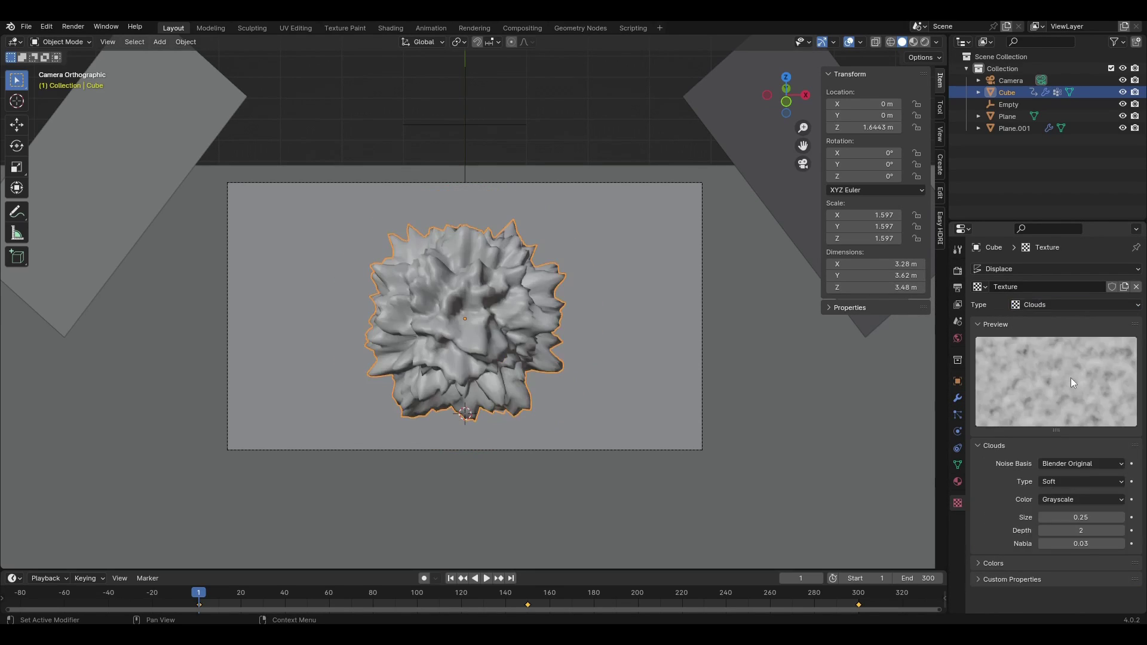
{"action": "left_click", "coordinate": [1077, 515]}
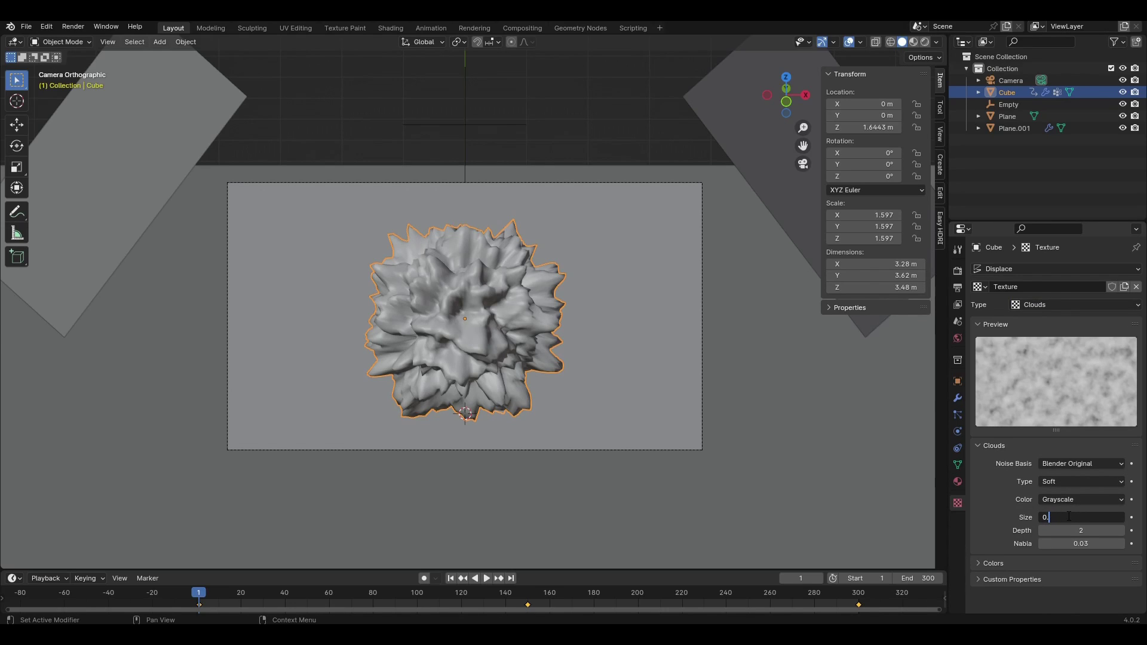
{"action": "key", "text": "Return"}
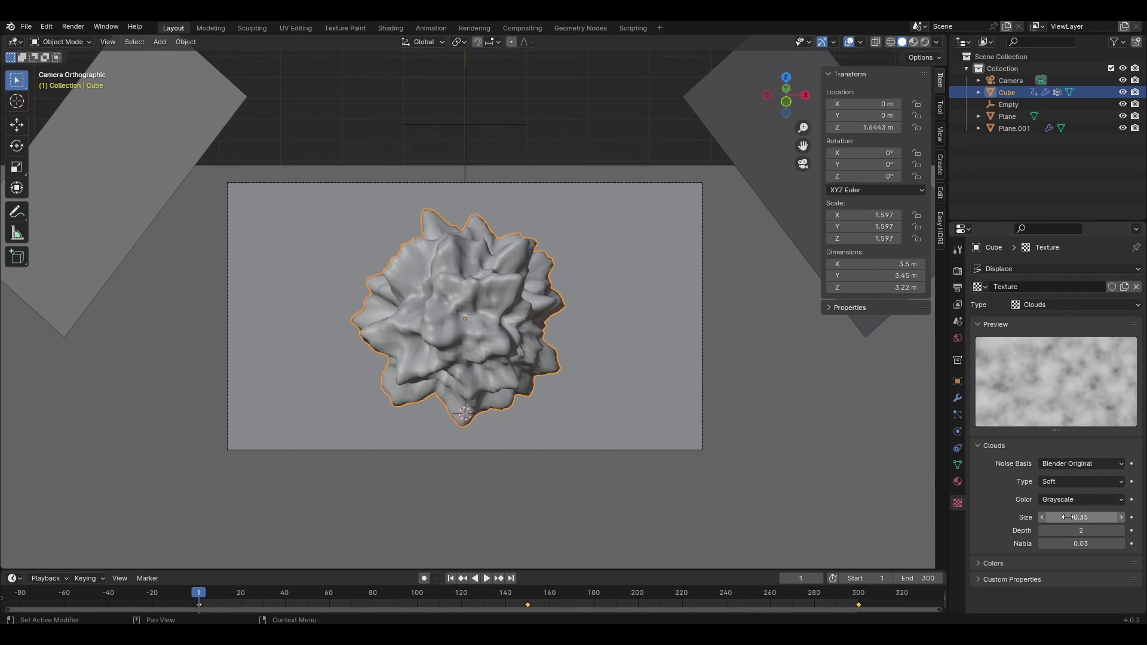
Set the Clouds texture's depth to 3 and assign the vertex group Group to the Displace modifier
{"action": "left_click", "coordinate": [1122, 531]}
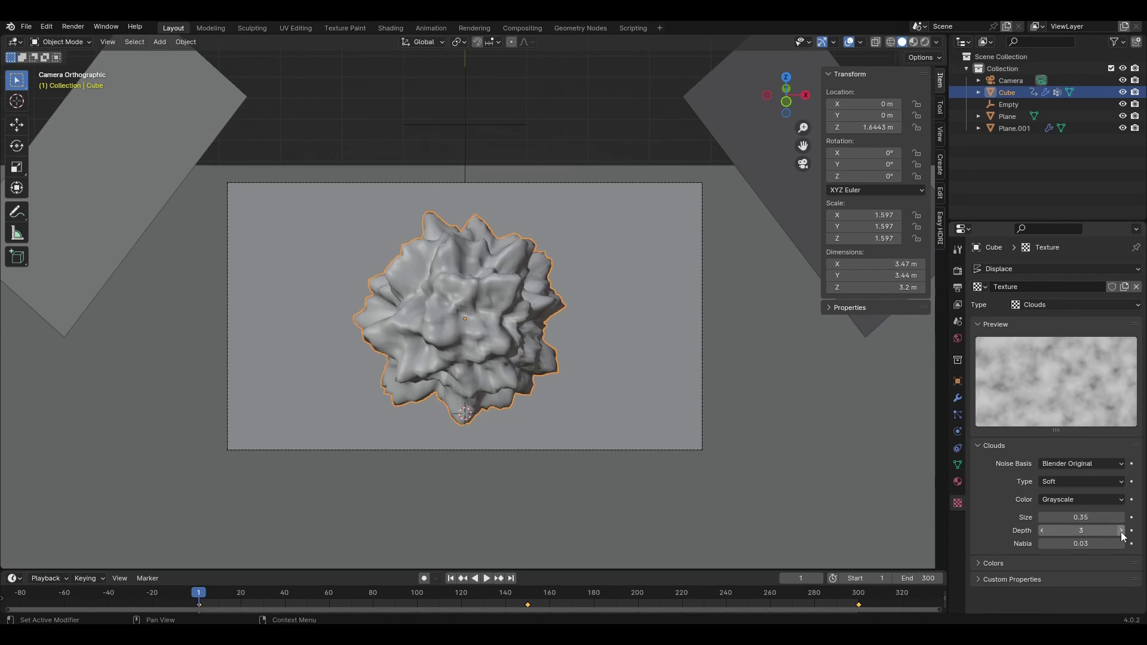
{"action": "left_click", "coordinate": [958, 398]}
{"action": "left_click", "coordinate": [1065, 553]}
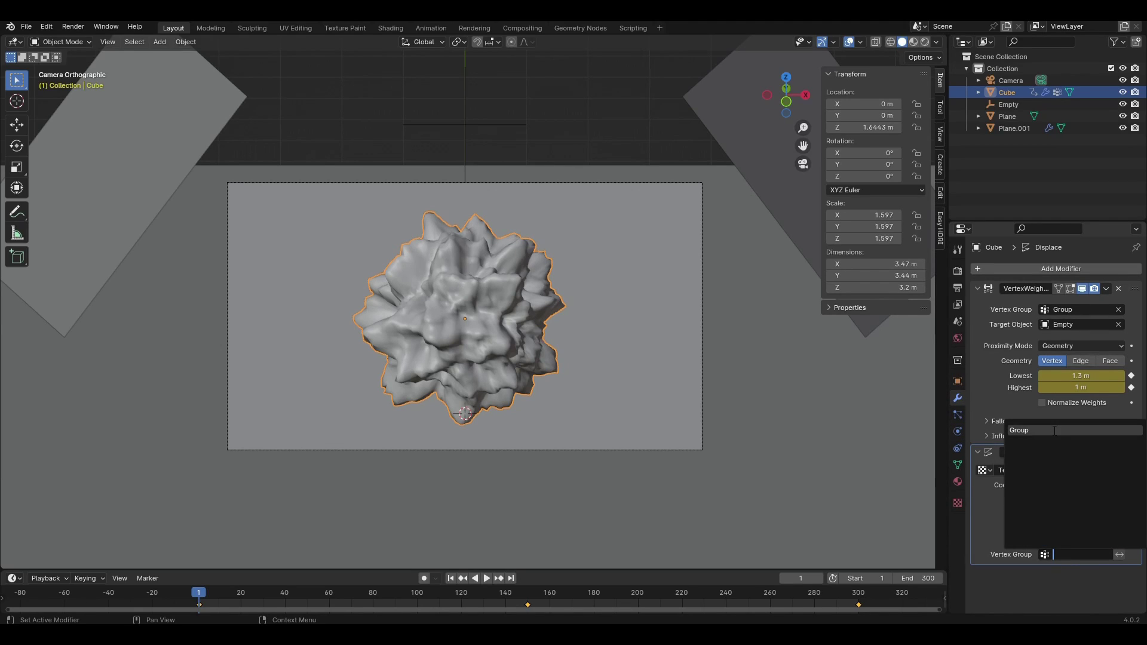
{"action": "left_click", "coordinate": [1020, 431]}
Set the Displace modifier's Midlevel to 0.165 and its Strength to 0.2
{"action": "left_click", "coordinate": [1074, 540]}
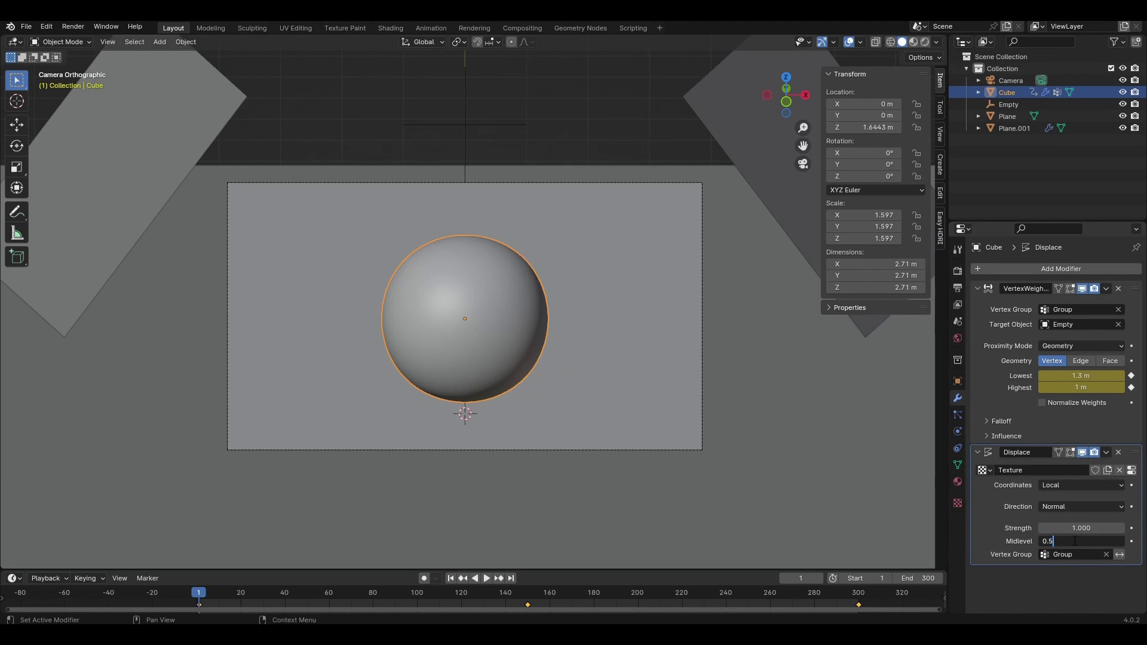
{"action": "type", "text": "0.165"}
{"action": "key", "text": "Return"}
{"action": "left_click", "coordinate": [1072, 529]}
{"action": "type", "text": "0.2"}
{"action": "key", "text": "Return"}
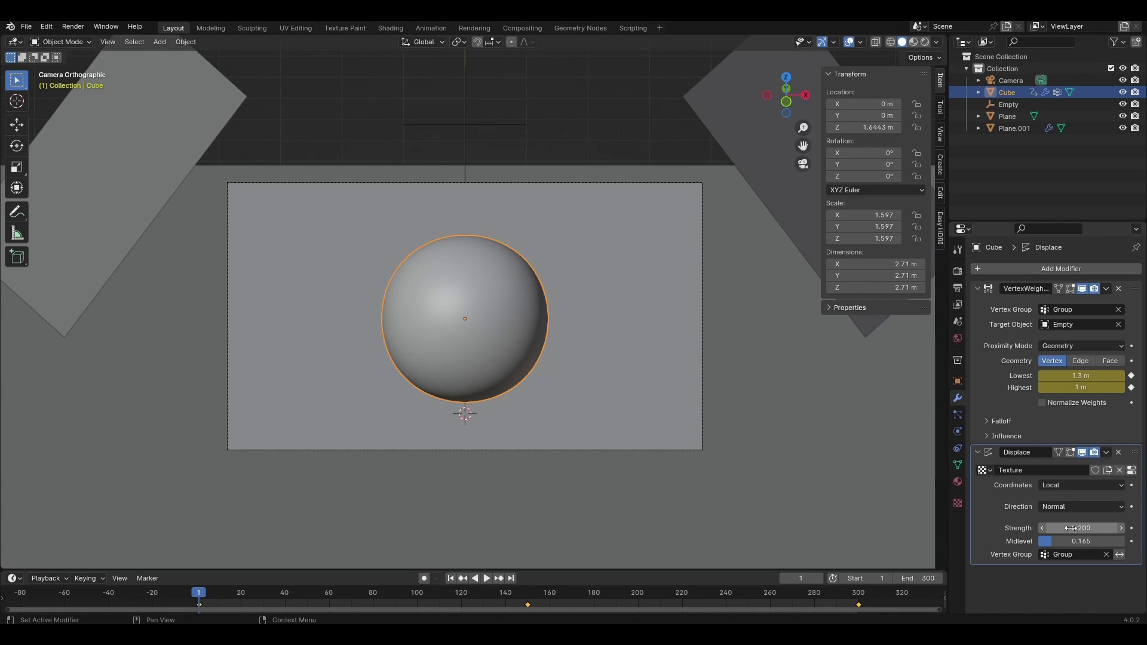
Play the displacement animation to check it, and return to the first frame
{"action": "key", "text": "space"}
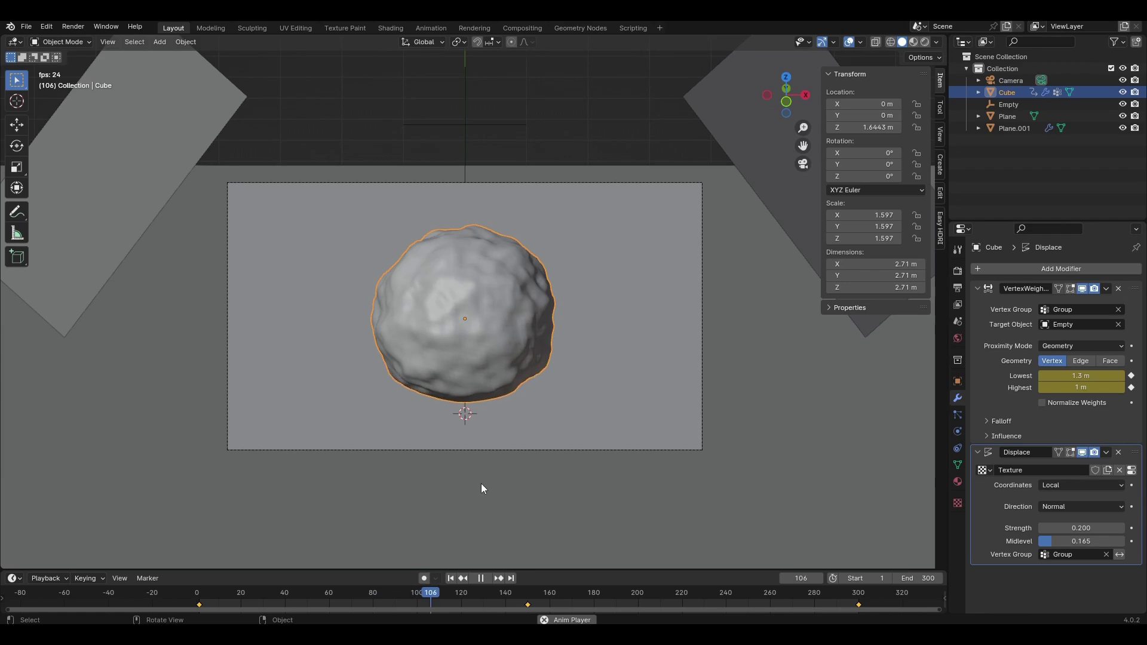
{"action": "key", "text": "space"}
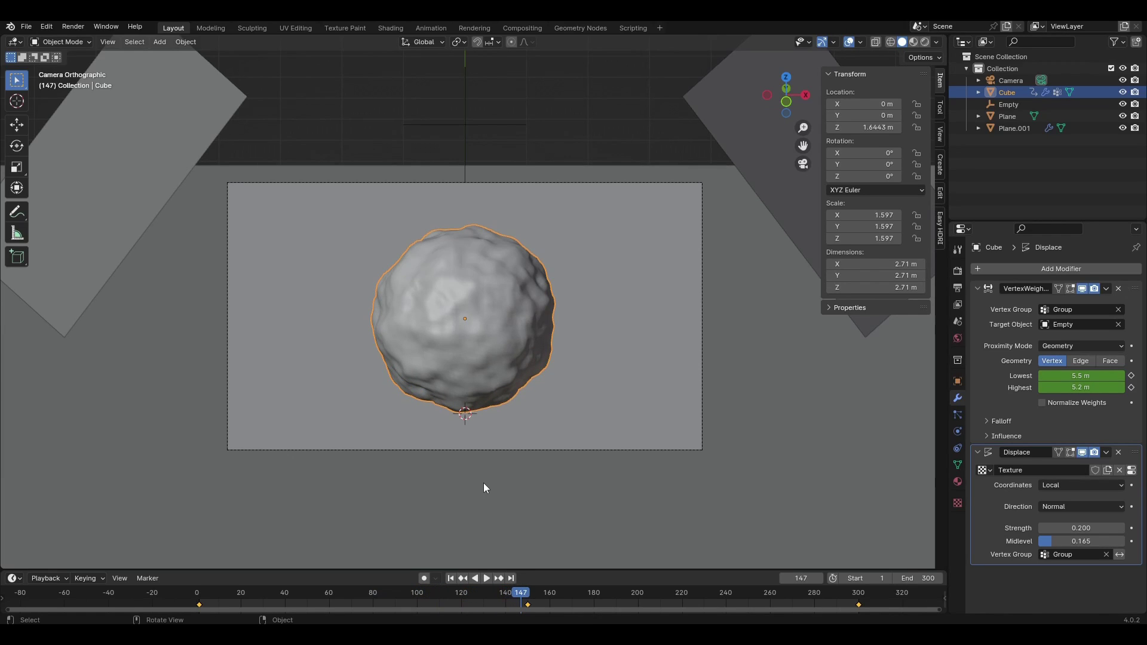
{"action": "left_click", "coordinate": [450, 578]}
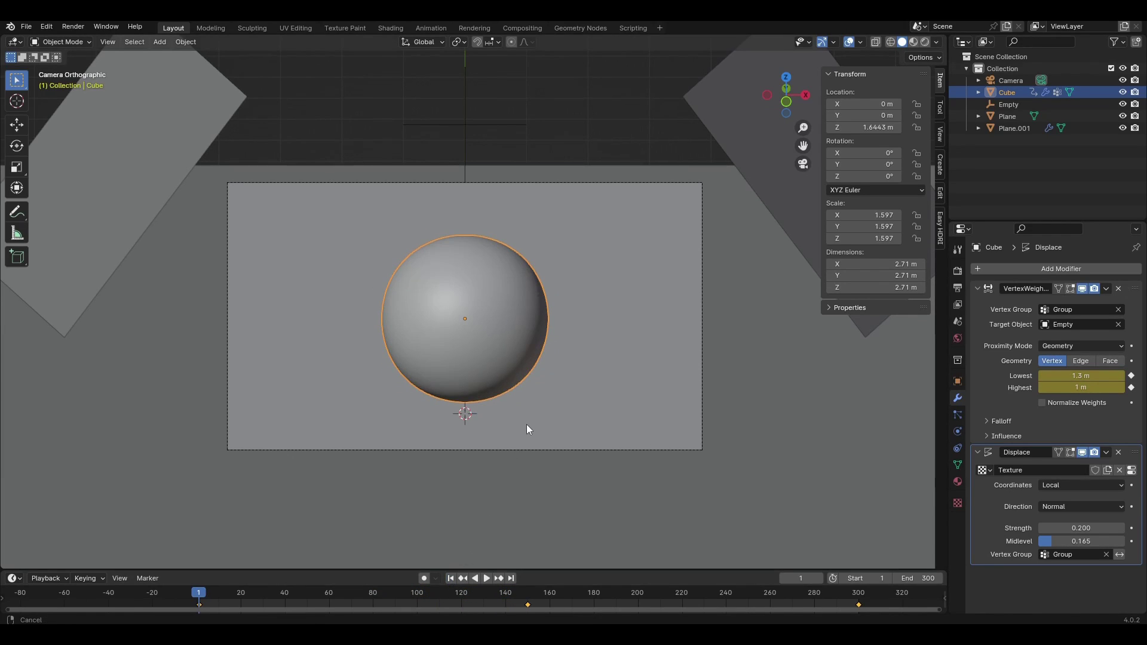
Enlarge the timeline area, change it to the Geometry Node Editor and create a new node tree for the sphere
{"action": "left_click_drag", "start_coordinate": [553, 569], "coordinate": [562, 303]}
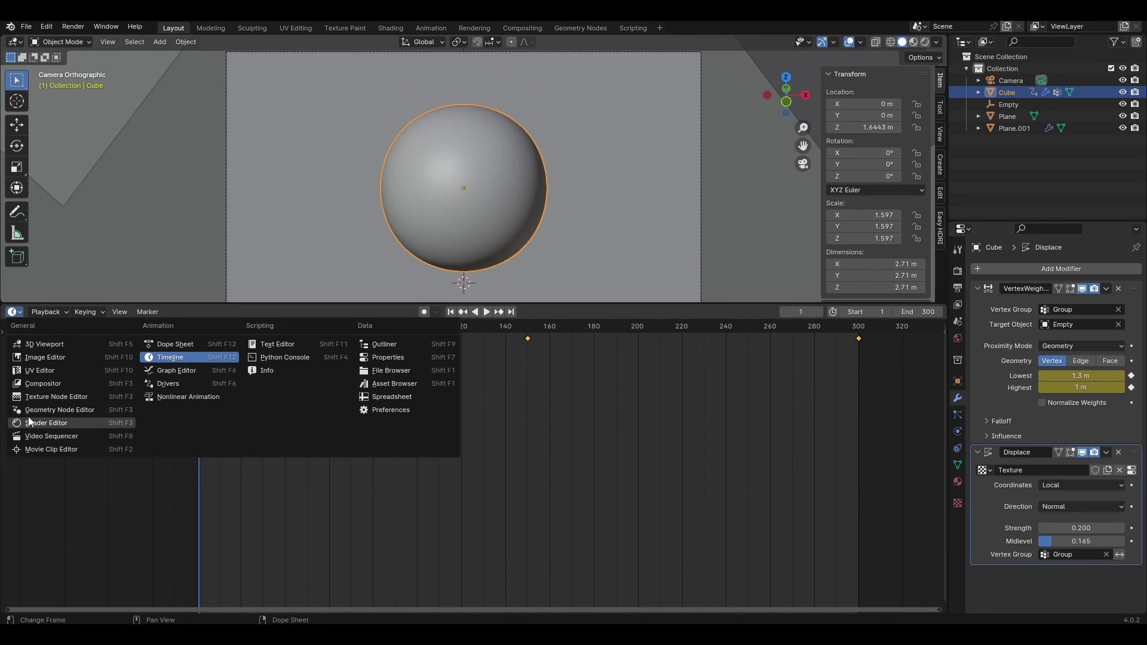
{"action": "left_click", "coordinate": [48, 411]}
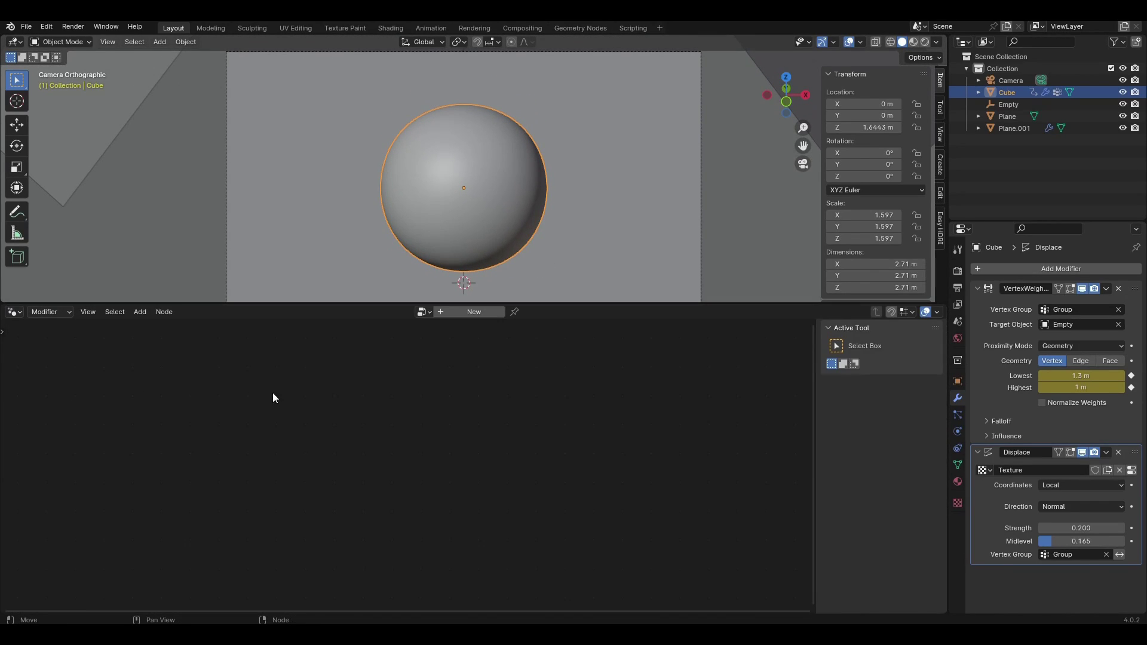
{"action": "left_click", "coordinate": [486, 311]}
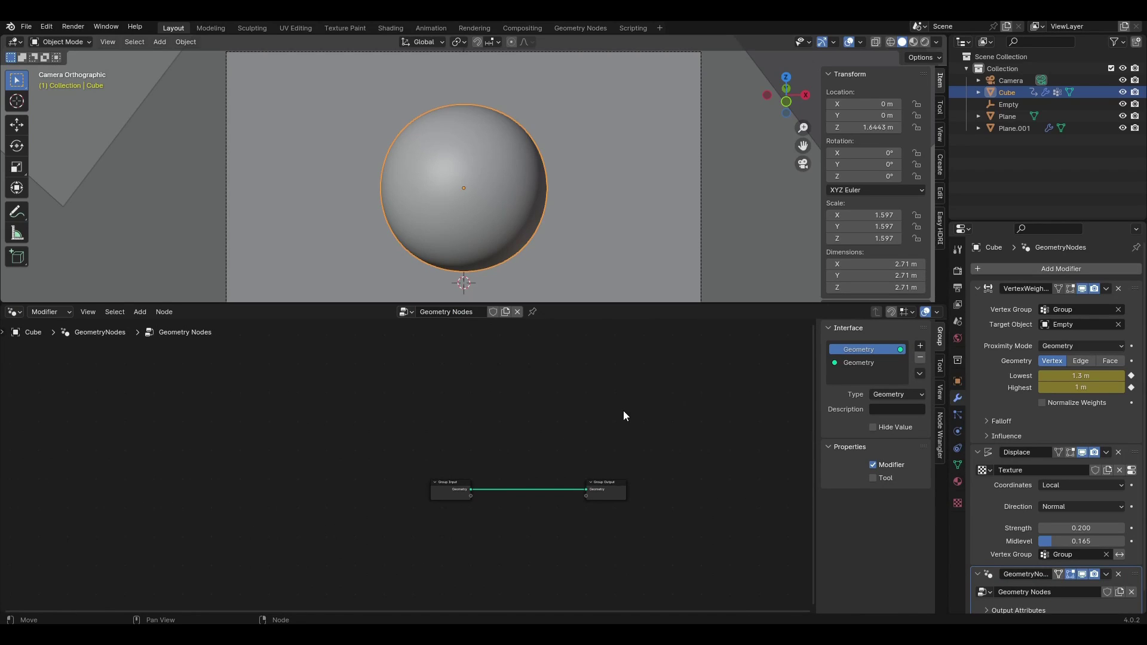
Insert a Capture Attribute node between Group Input and Group Output, exposing its Value as a group input and its Attribute as a group output
{"action": "scroll", "coordinate": [623, 417], "scroll_direction": "up", "scroll_amount": 1}
{"action": "key", "text": "n"}
{"action": "key", "text": "Home"}
{"action": "key", "text": "shift+a"}
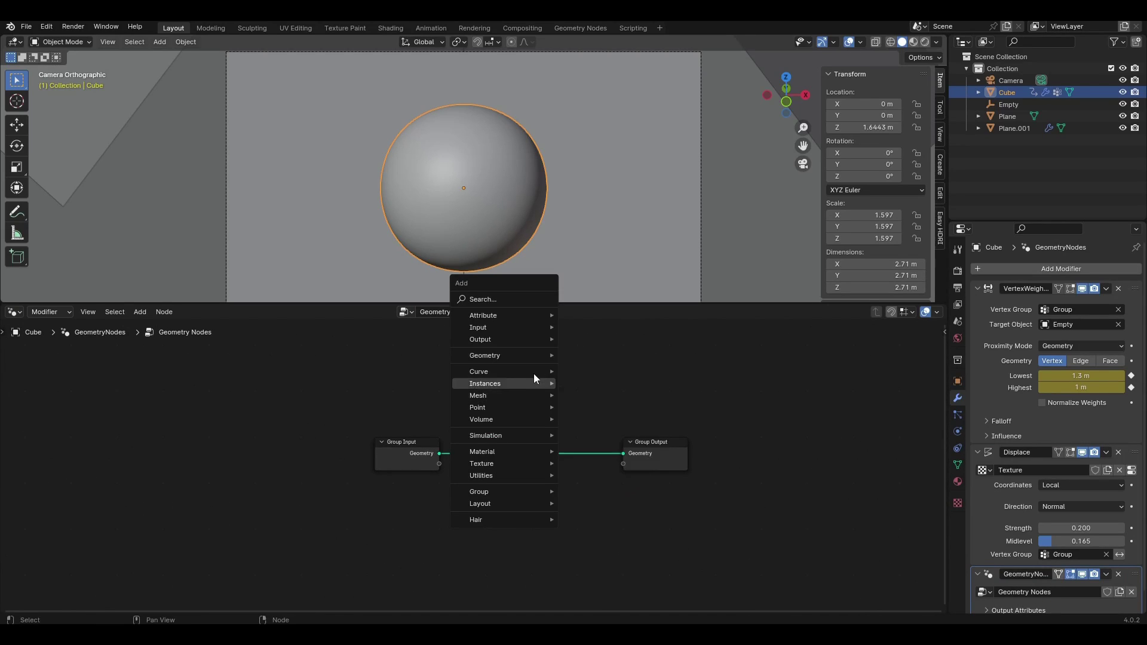
{"action": "left_click", "coordinate": [526, 300]}
{"action": "type", "text": "ca"}
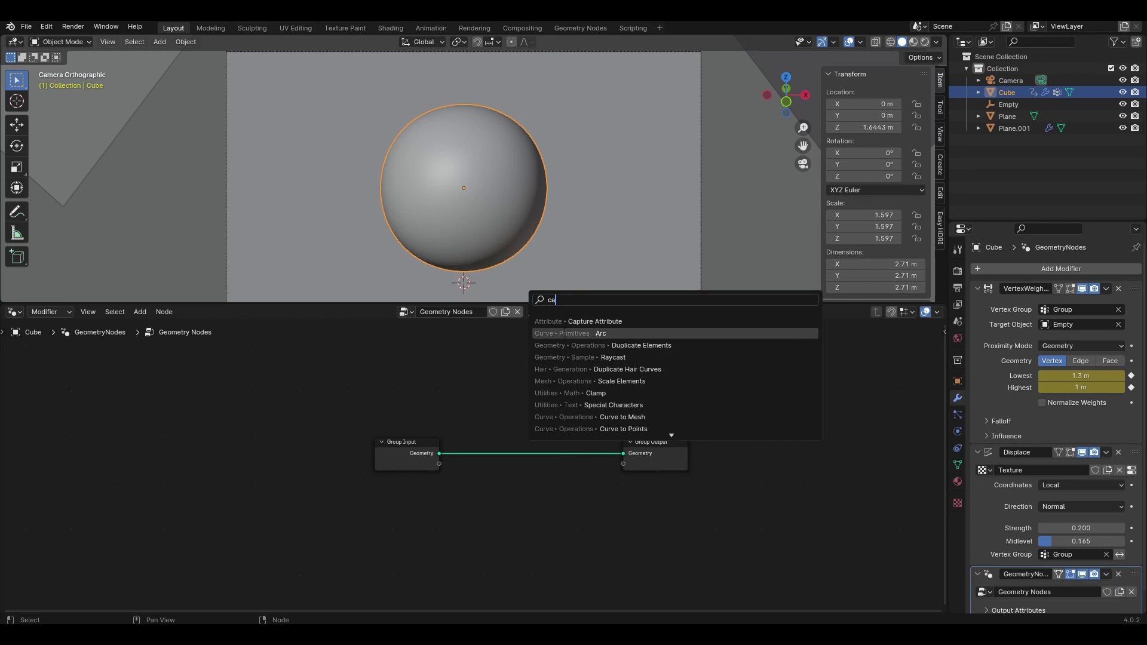
{"action": "left_click", "coordinate": [589, 322]}
{"action": "left_click", "coordinate": [494, 425]}
{"action": "left_click_drag", "start_coordinate": [441, 464], "coordinate": [498, 496]}
{"action": "left_click_drag", "start_coordinate": [559, 451], "coordinate": [623, 465]}
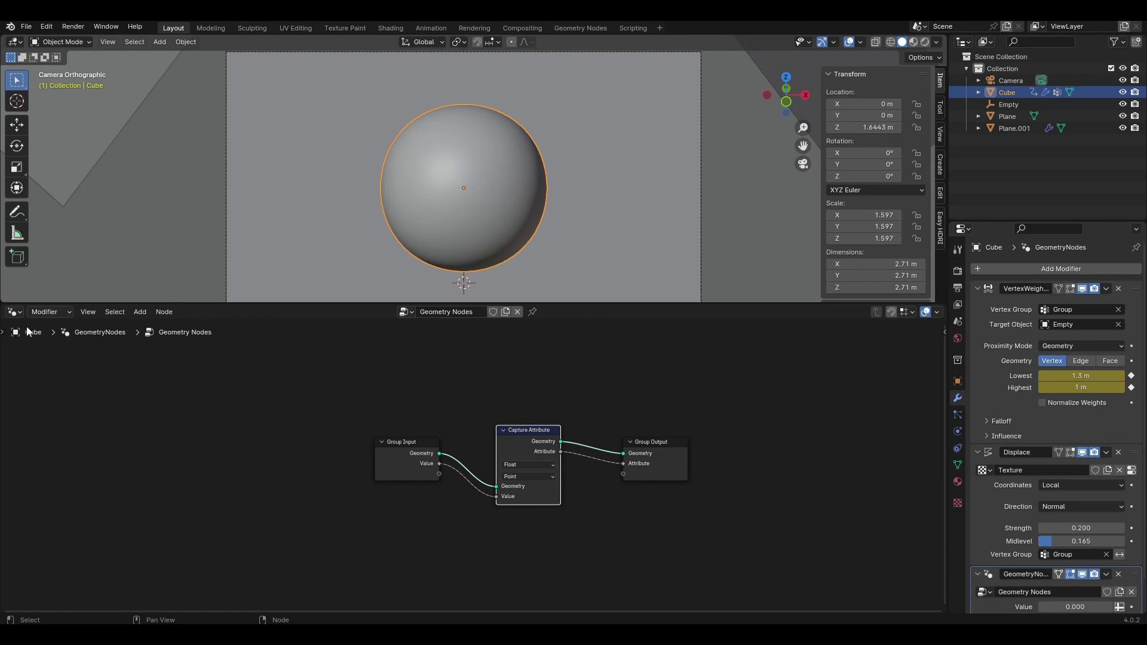
Change the node editor area back to the Timeline and shrink it to enlarge the viewport
{"action": "left_click", "coordinate": [15, 312]}
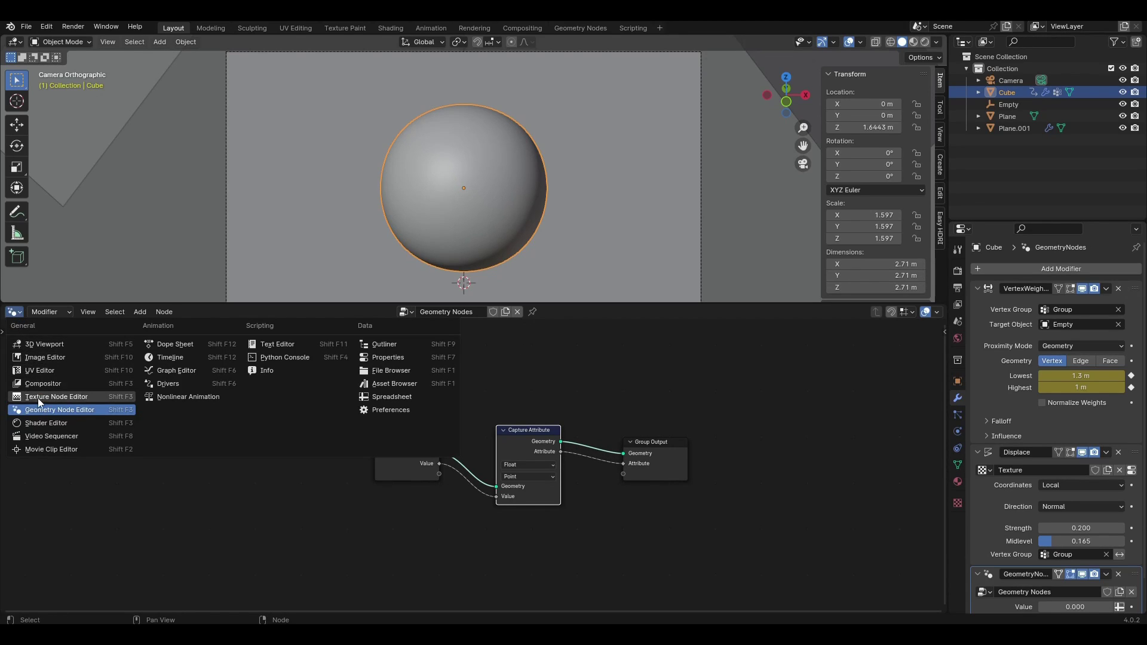
{"action": "left_click", "coordinate": [179, 357]}
{"action": "left_click_drag", "start_coordinate": [307, 302], "coordinate": [309, 523]}
In the Geometry Nodes modifier, use the attribute Group for Value and name the output attribute weight
{"action": "scroll", "coordinate": [1021, 534], "scroll_direction": "down", "scroll_amount": 2}
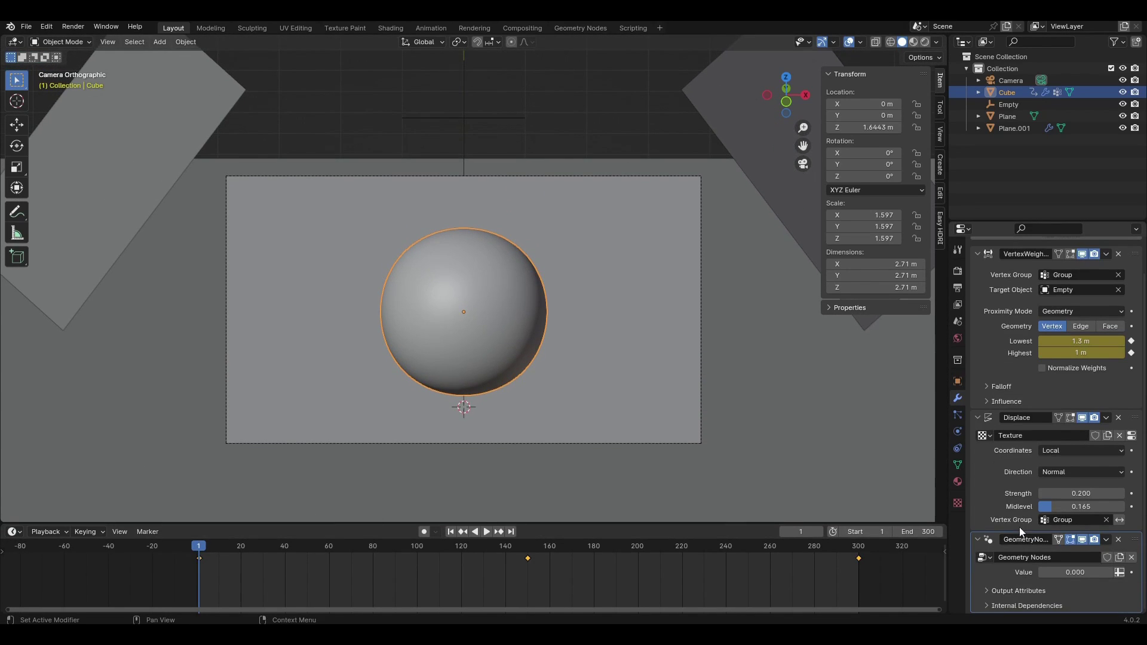
{"action": "left_click", "coordinate": [1120, 573]}
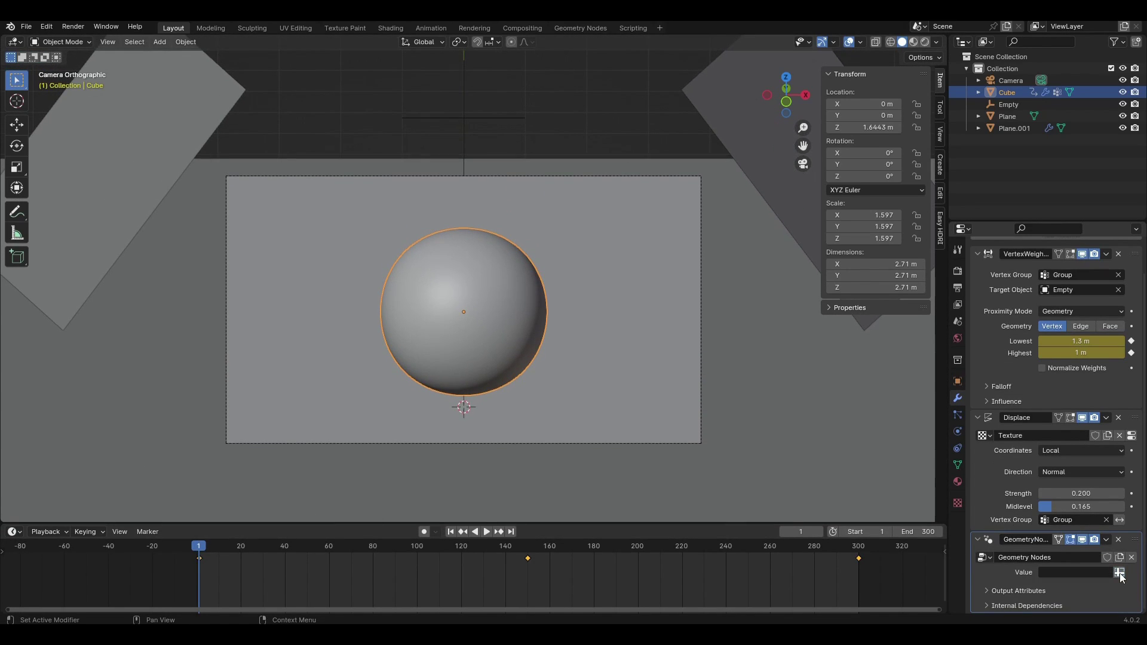
{"action": "left_click", "coordinate": [1110, 573]}
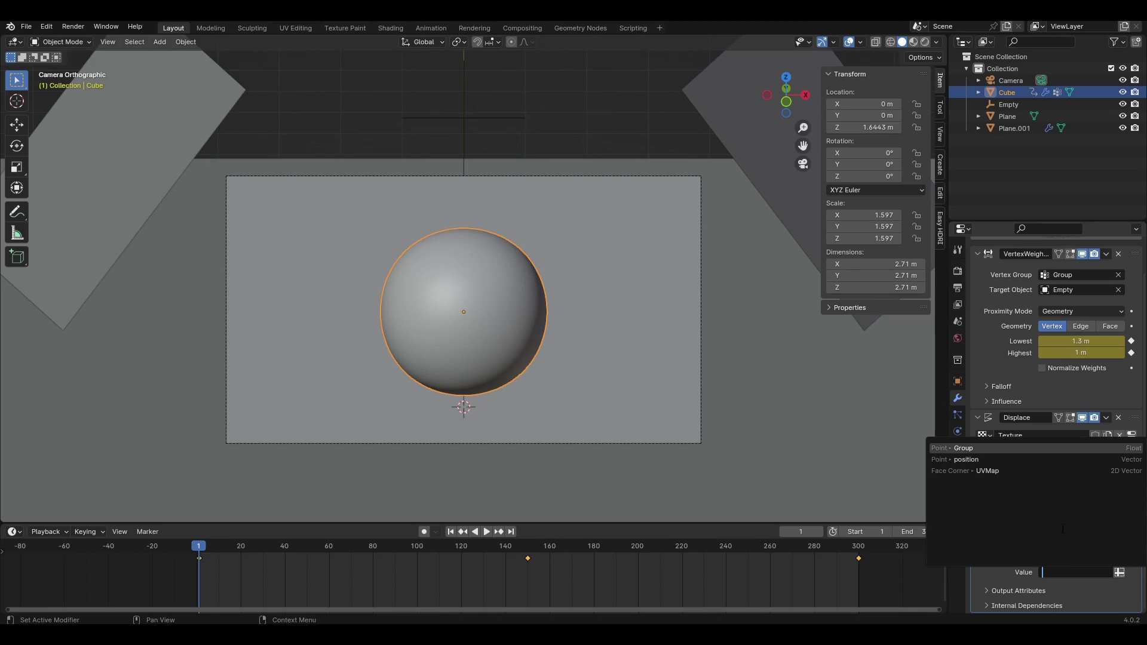
{"action": "left_click", "coordinate": [1005, 454]}
{"action": "left_click", "coordinate": [1019, 591]}
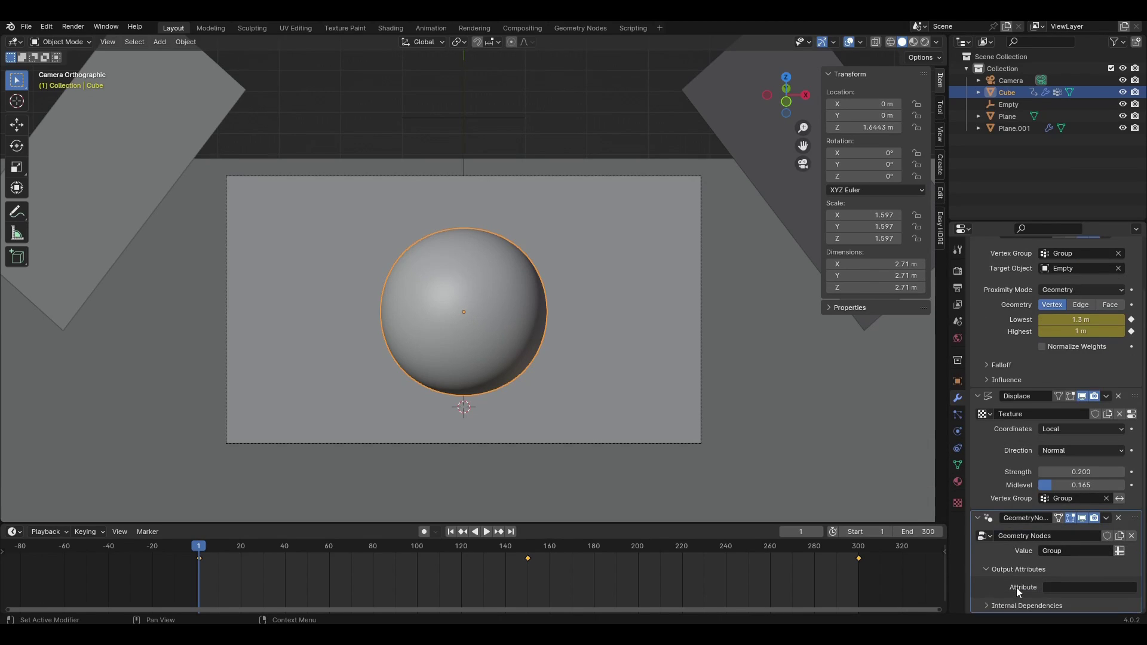
{"action": "left_click", "coordinate": [1058, 588]}
{"action": "type", "text": "weight"}
{"action": "key", "text": "Return"}
Add a Simple Deform modifier to the sphere
{"action": "middle_click_drag", "start_coordinate": [693, 427], "coordinate": [692, 434], "text": "shift"}
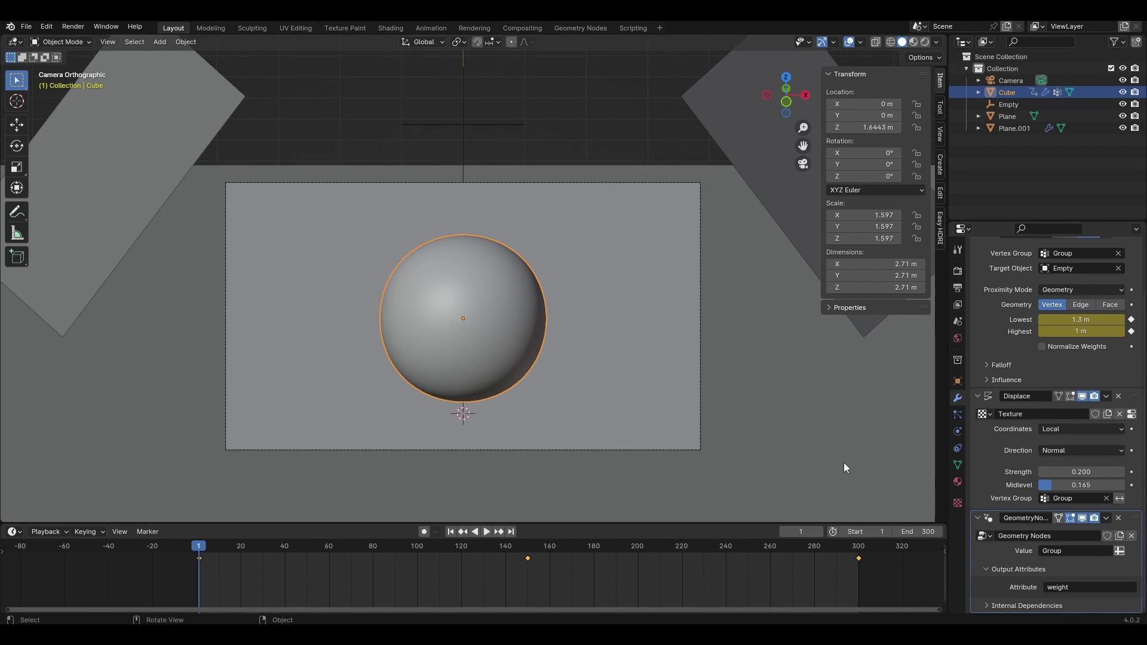
{"action": "scroll", "coordinate": [1013, 282], "scroll_direction": "up", "scroll_amount": 1}
{"action": "scroll", "coordinate": [1014, 287], "scroll_direction": "up", "scroll_amount": 2}
{"action": "left_click", "coordinate": [1016, 271]}
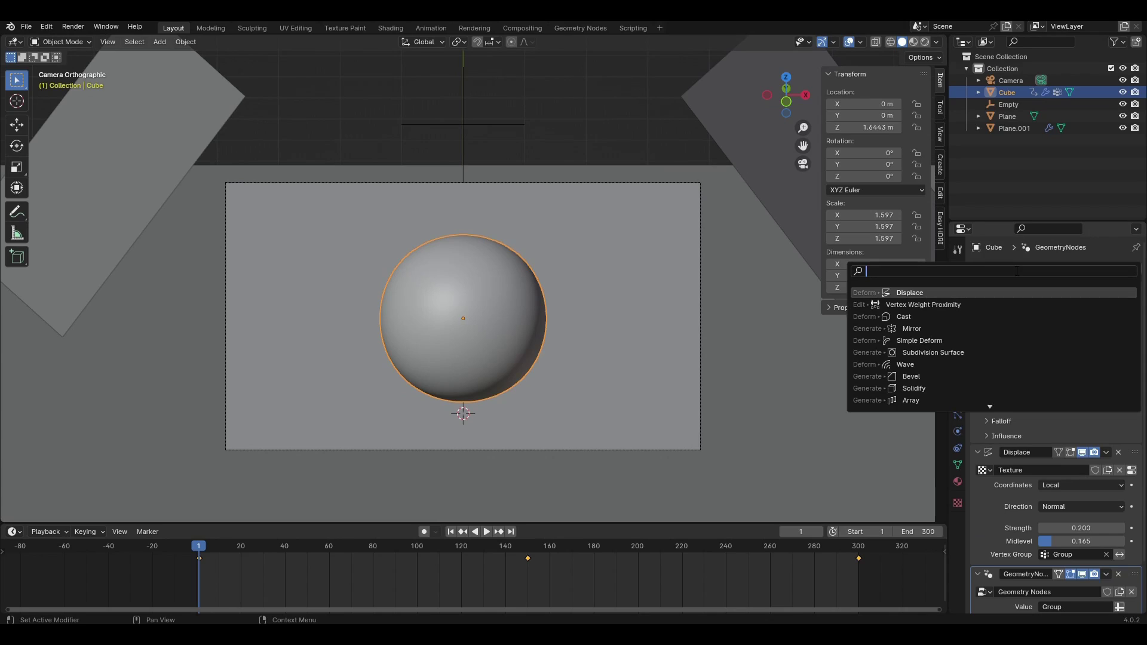
{"action": "type", "text": "simpl"}
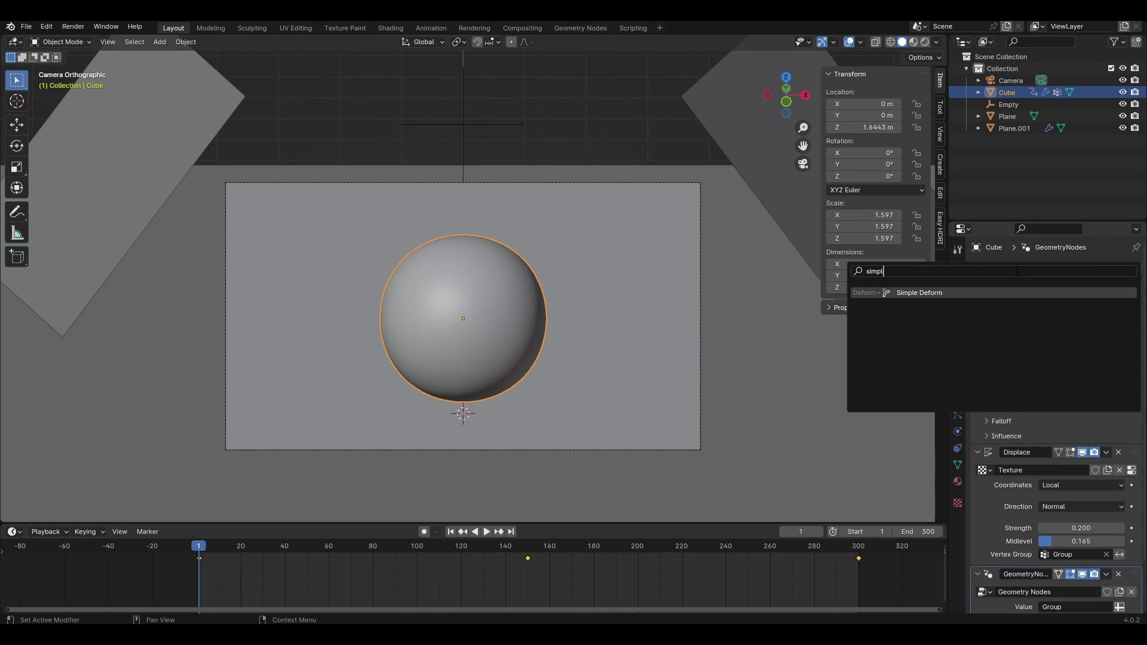
{"action": "key", "text": "Return"}
Set the Simple Deform modifier's twist angle to 30°
{"action": "scroll", "coordinate": [1045, 495], "scroll_direction": "down", "scroll_amount": 5}
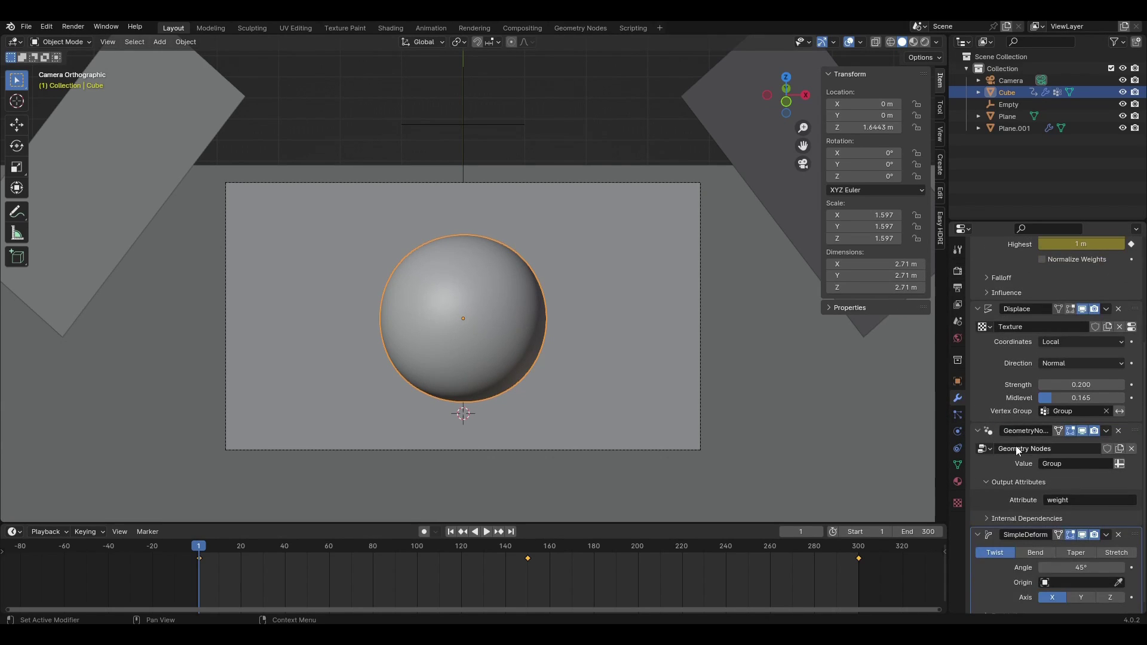
{"action": "middle_click_drag", "start_coordinate": [726, 387], "coordinate": [711, 395], "text": "shift"}
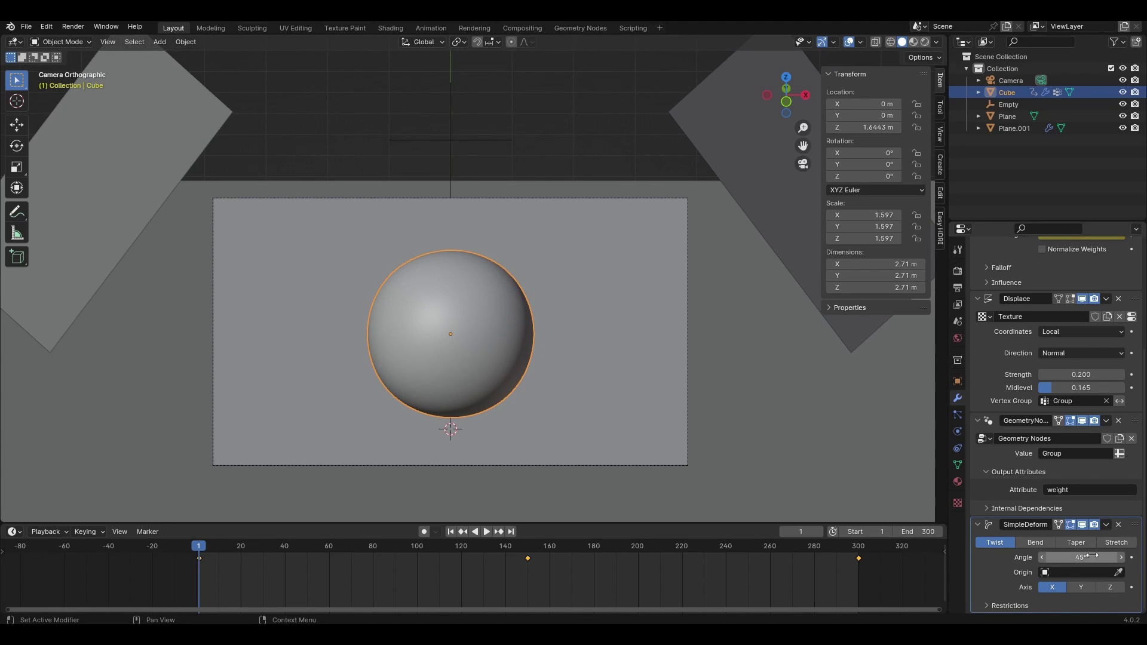
{"action": "left_click", "coordinate": [1092, 559]}
{"action": "type", "text": "30"}
{"action": "key", "text": "Return"}
Restrict the Simple Deform modifier to the vertex group Group and keyframe its angle at frame 1
{"action": "left_click", "coordinate": [1009, 606]}
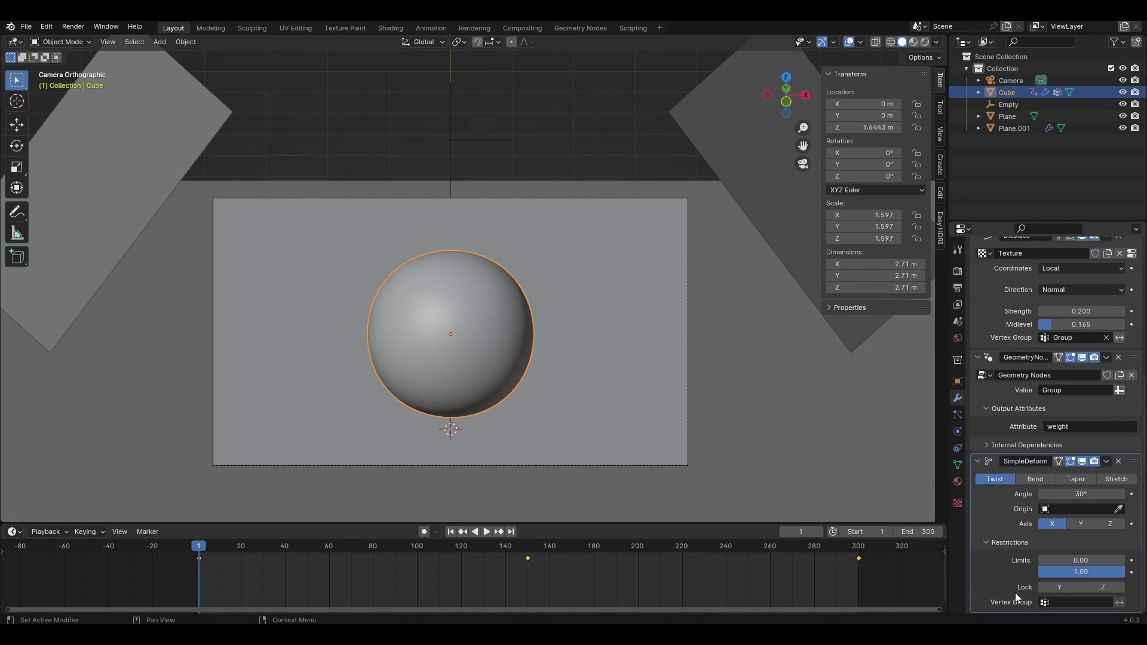
{"action": "left_click", "coordinate": [1064, 600]}
{"action": "left_click", "coordinate": [1076, 478]}
{"action": "left_click", "coordinate": [1132, 495]}
At frame 150, set the twist angle to -30° and keyframe it
{"action": "left_click", "coordinate": [529, 552]}
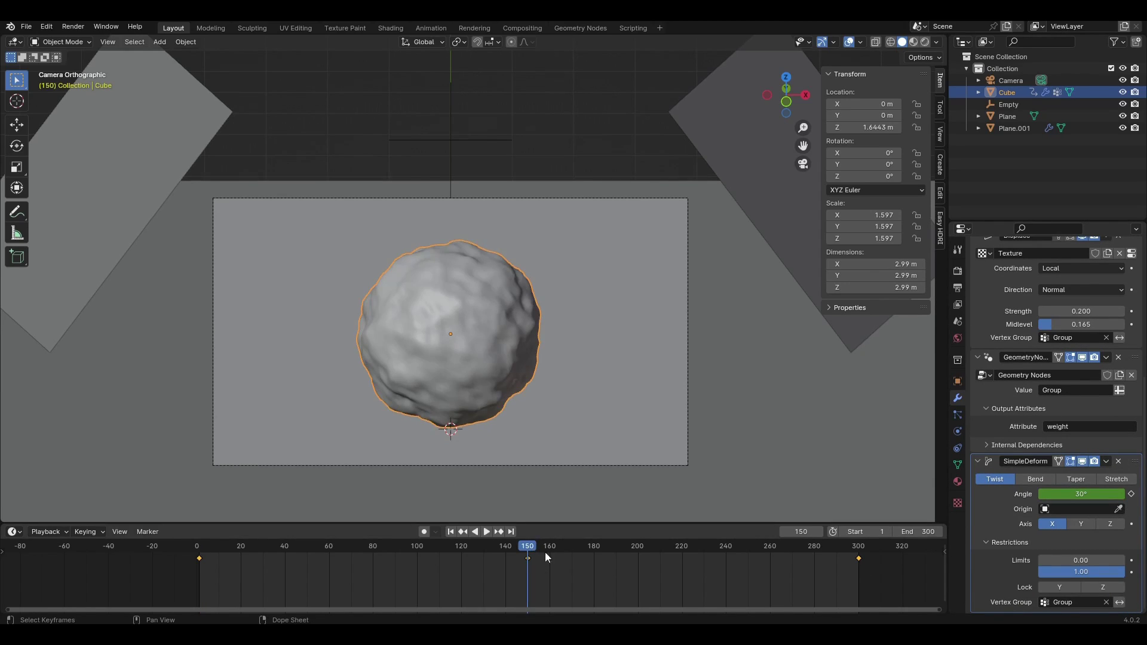
{"action": "double_click", "coordinate": [1073, 494]}
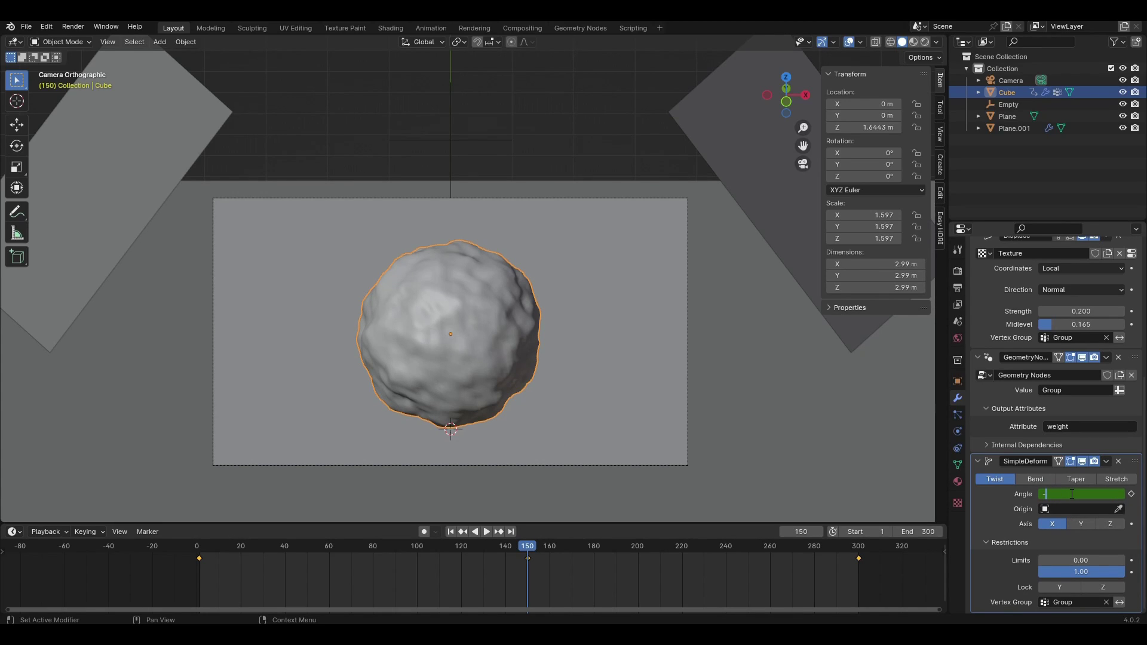
{"action": "key", "text": "Return"}
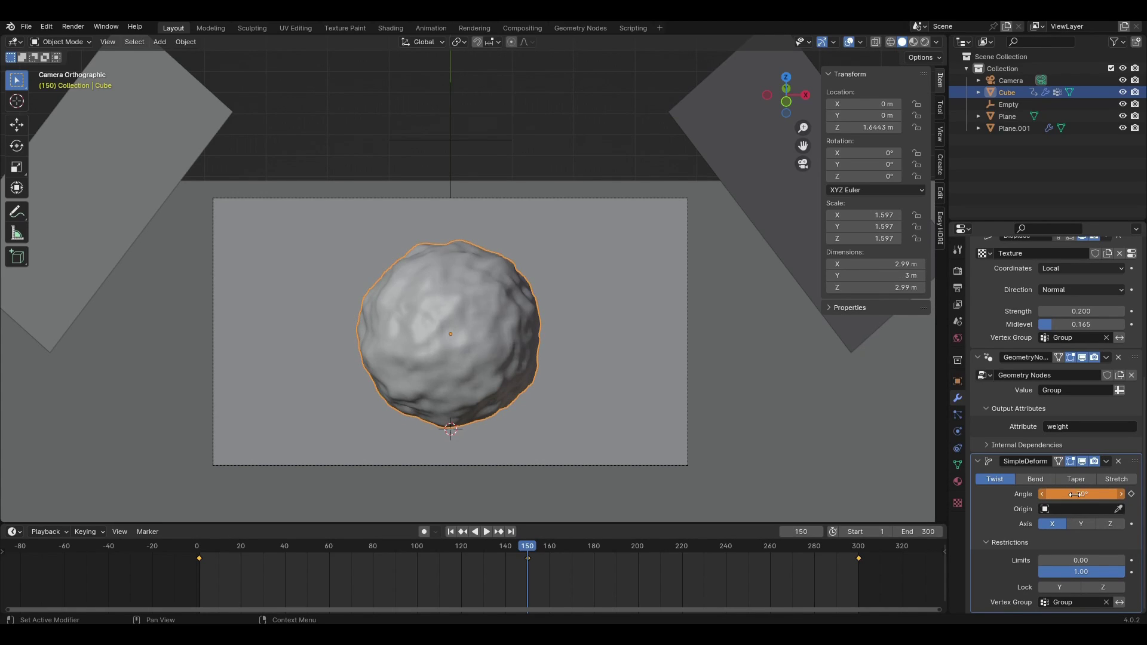
{"action": "left_click", "coordinate": [1132, 495]}
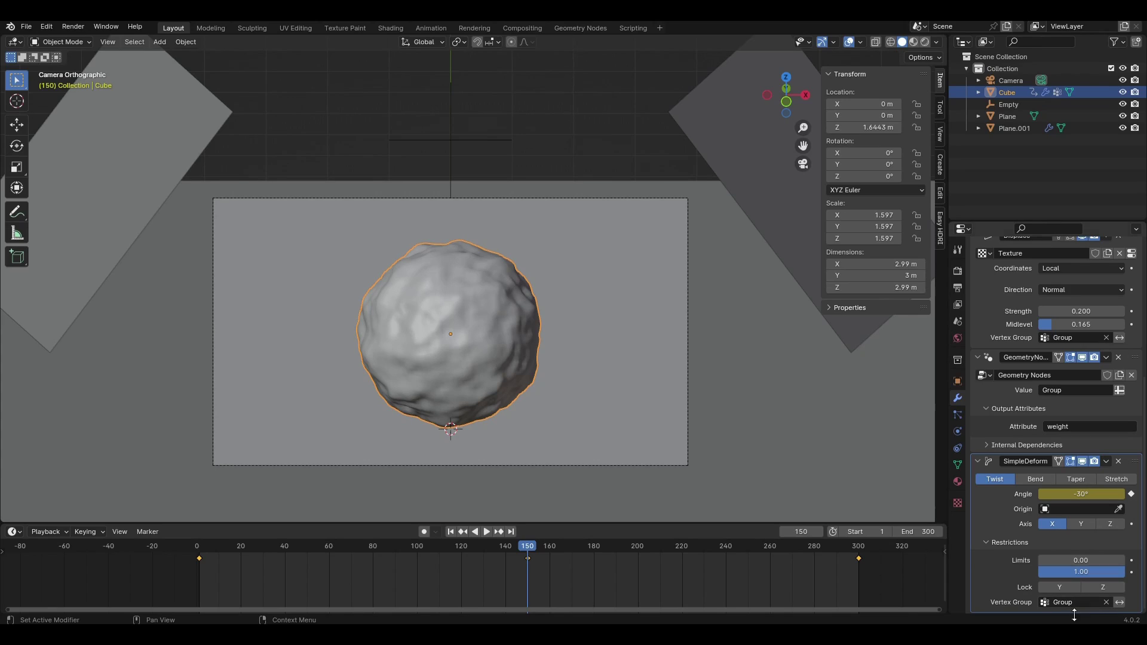
At frame 300, set the twist angle to 30° and keyframe it
{"action": "left_click", "coordinate": [859, 547]}
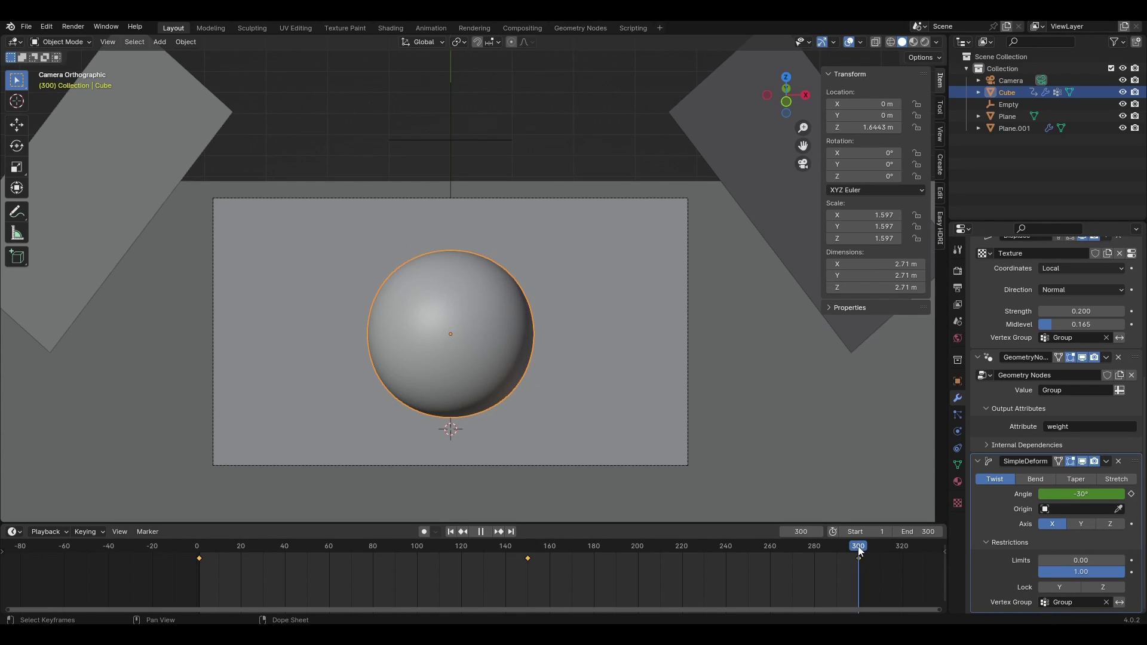
{"action": "left_click", "coordinate": [1085, 495]}
{"action": "type", "text": "30"}
{"action": "key", "text": "Return"}
{"action": "left_click", "coordinate": [1132, 494]}
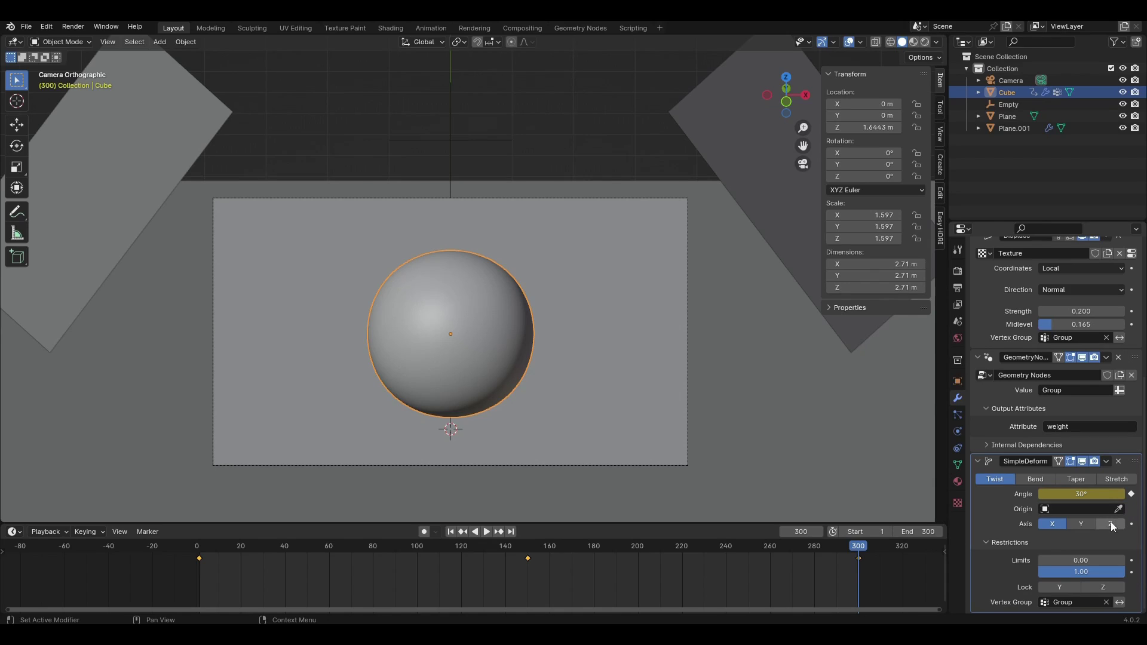
Set the twist axis to Z, then play the animation from the start to check it and return to the first frame
{"action": "left_click", "coordinate": [453, 532]}
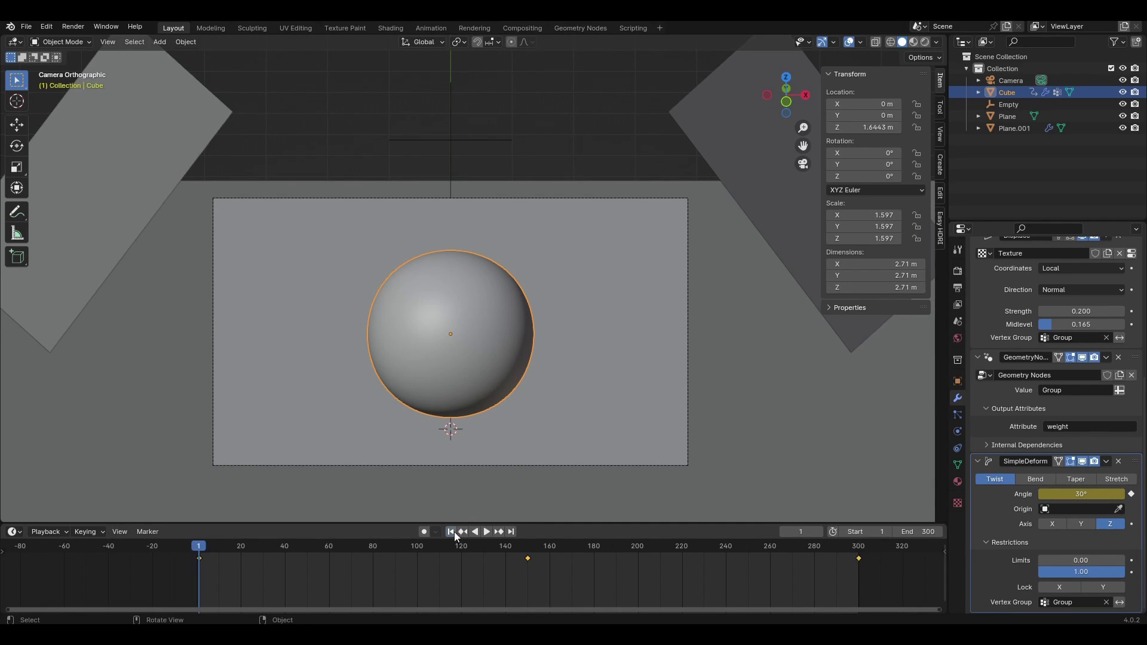
{"action": "key", "text": "space"}
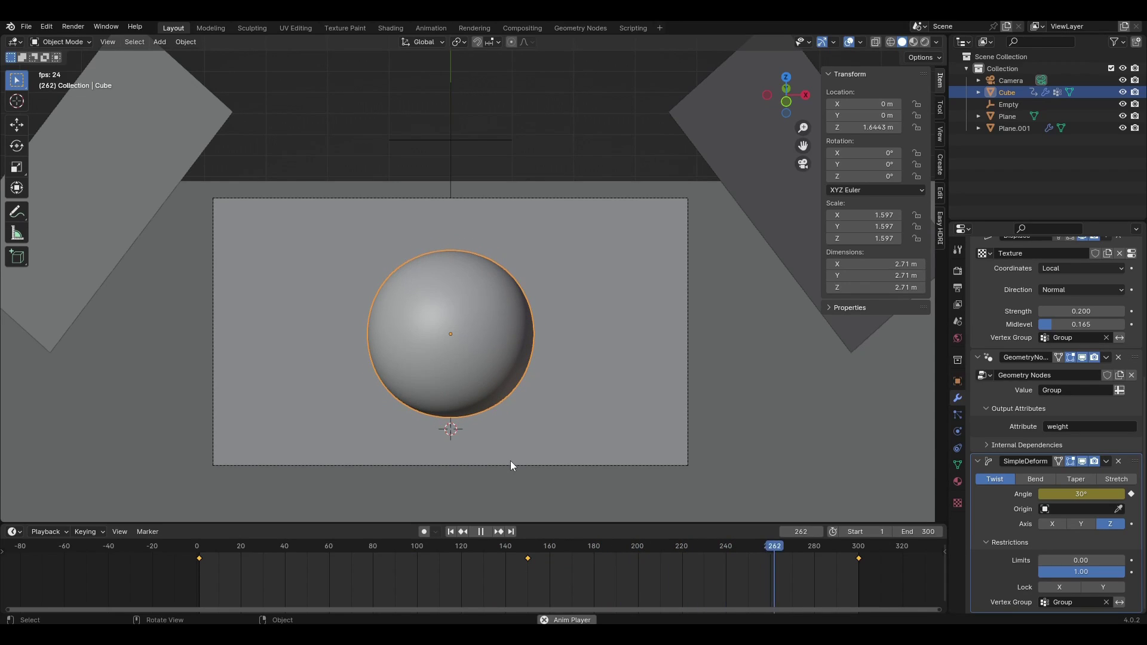
{"action": "key", "text": "space"}
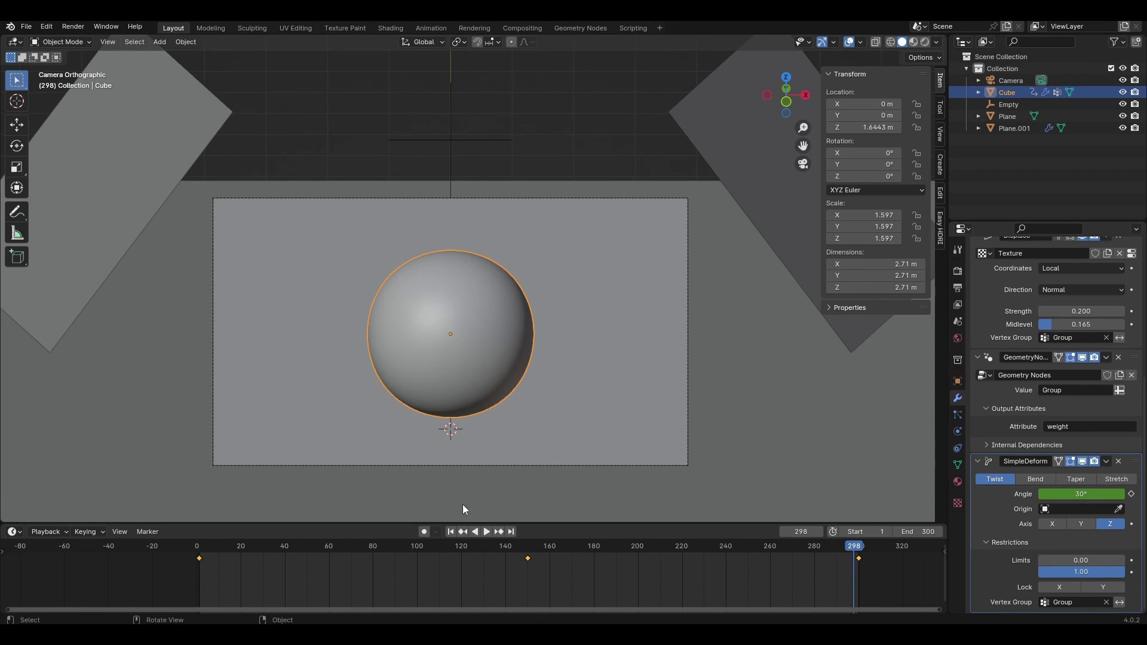
{"action": "left_click", "coordinate": [450, 531]}
{"action": "middle_click_drag", "start_coordinate": [488, 491], "coordinate": [563, 408], "text": "shift"}
{"action": "scroll", "coordinate": [564, 408], "scroll_direction": "up", "scroll_amount": 2}
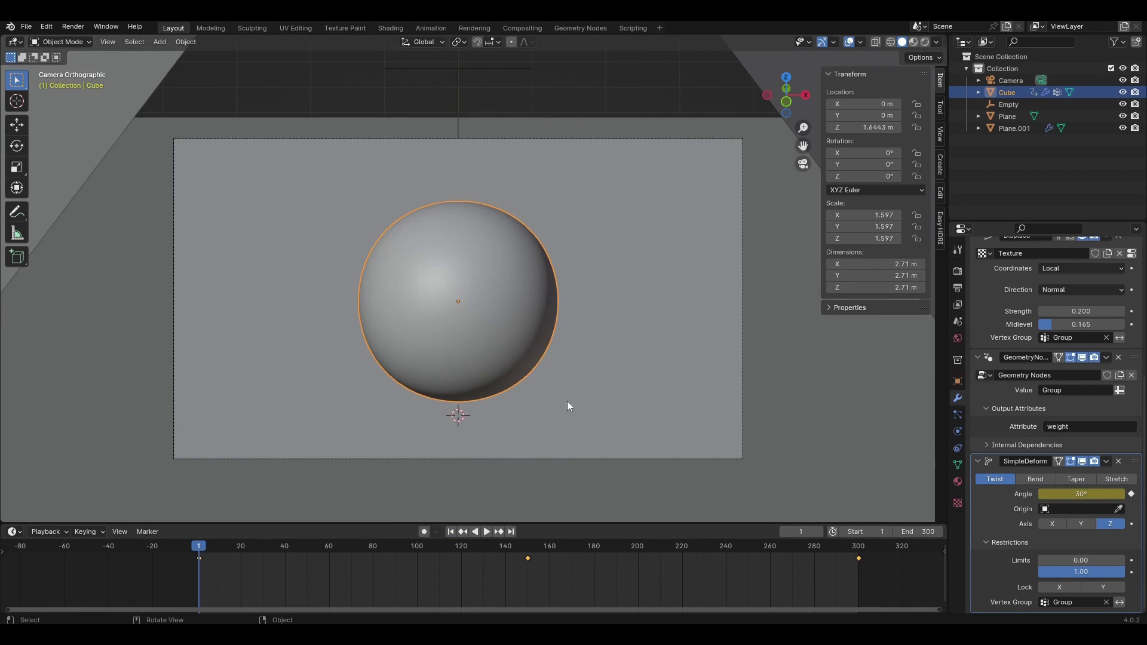
{"action": "middle_click_drag", "start_coordinate": [584, 334], "coordinate": [581, 348], "text": "shift"}
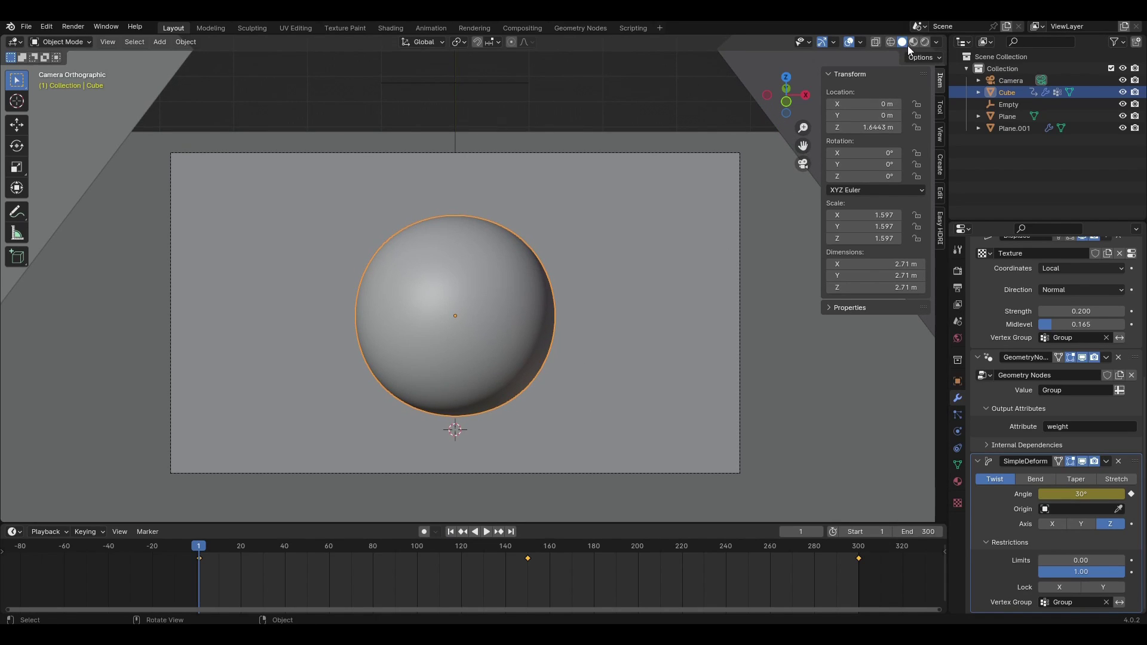
Set the render engine to Cycles, show the viewport with rendered shading and hide the sidebar
{"action": "left_click", "coordinate": [912, 42]}
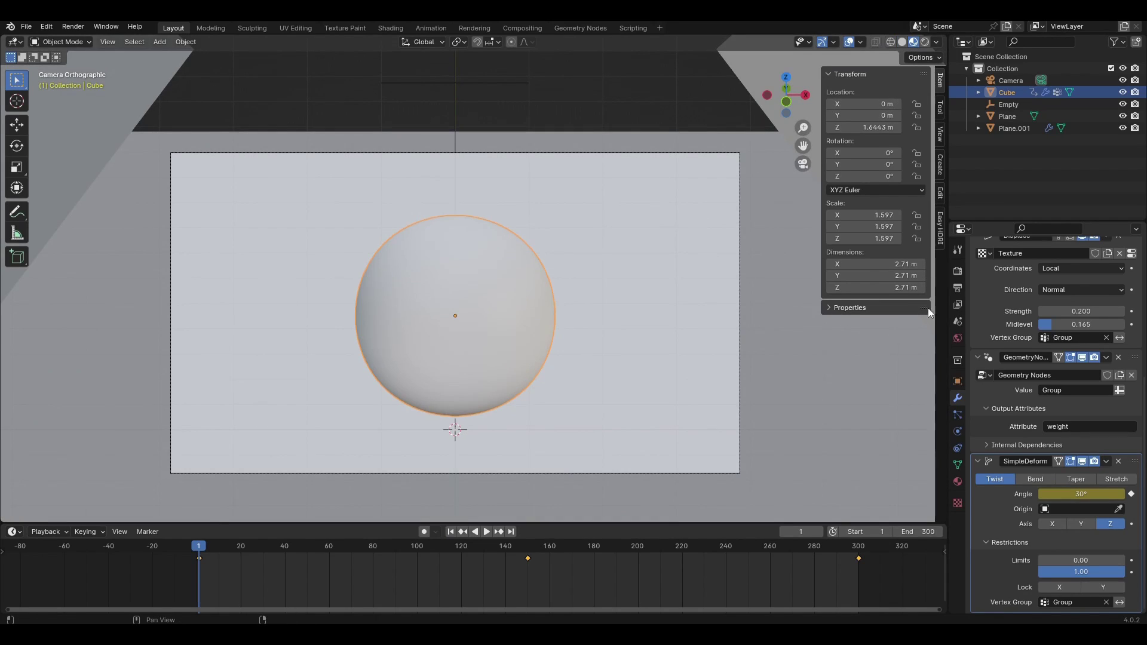
{"action": "left_click", "coordinate": [958, 271]}
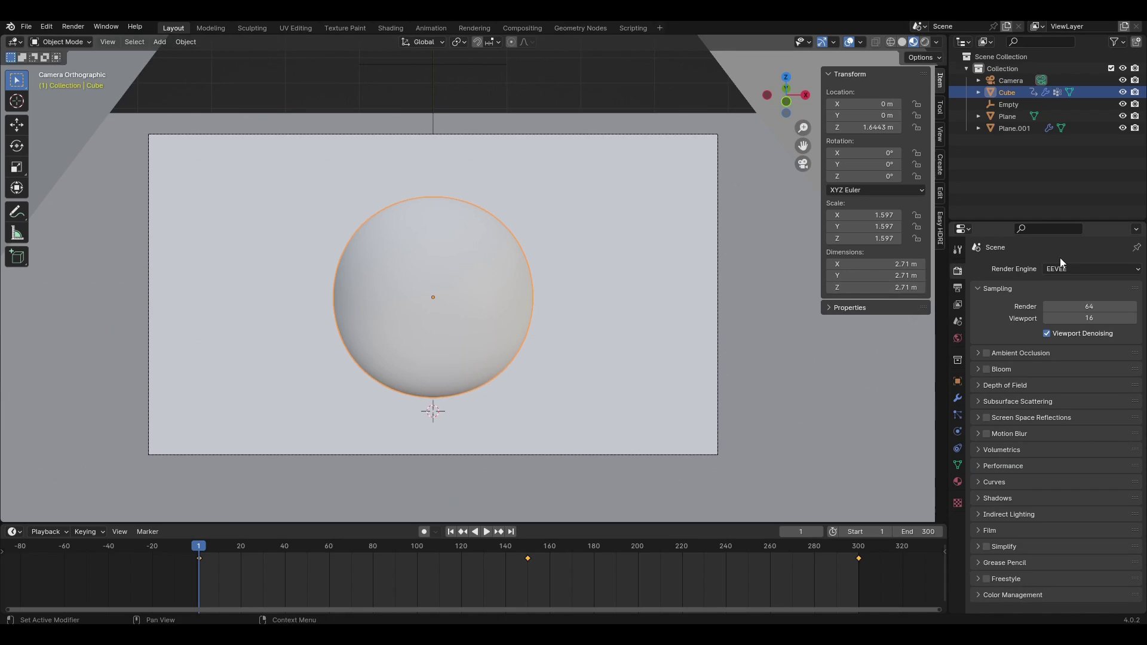
{"action": "left_click", "coordinate": [1052, 269]}
{"action": "left_click", "coordinate": [1058, 309]}
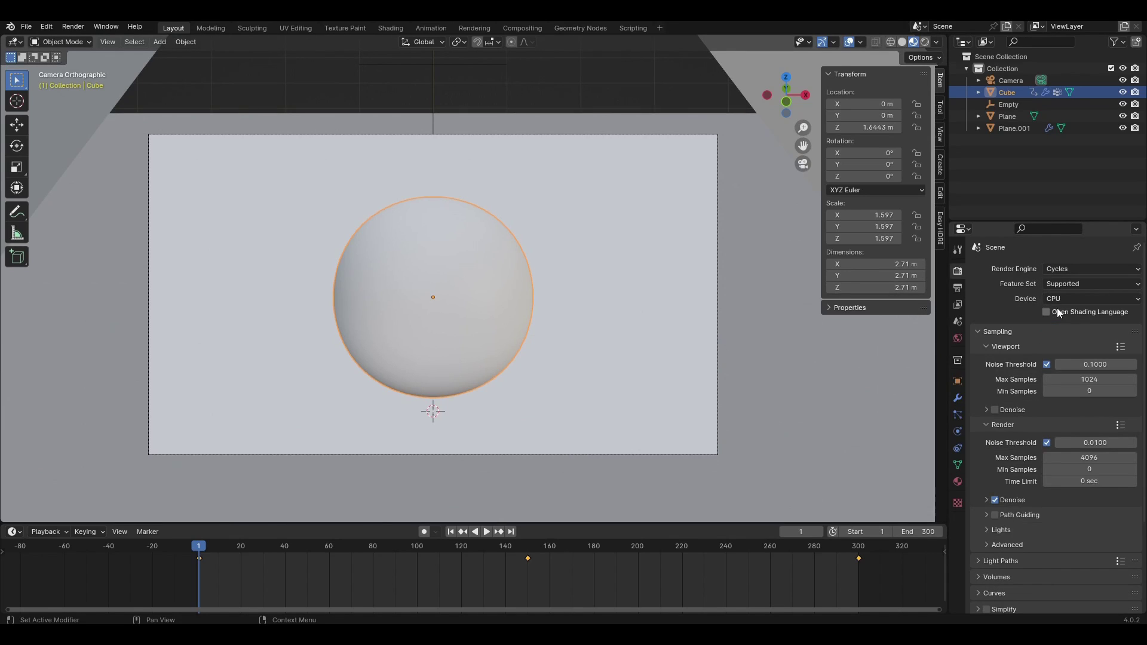
{"action": "middle_click_drag", "start_coordinate": [629, 343], "coordinate": [674, 348], "text": "shift"}
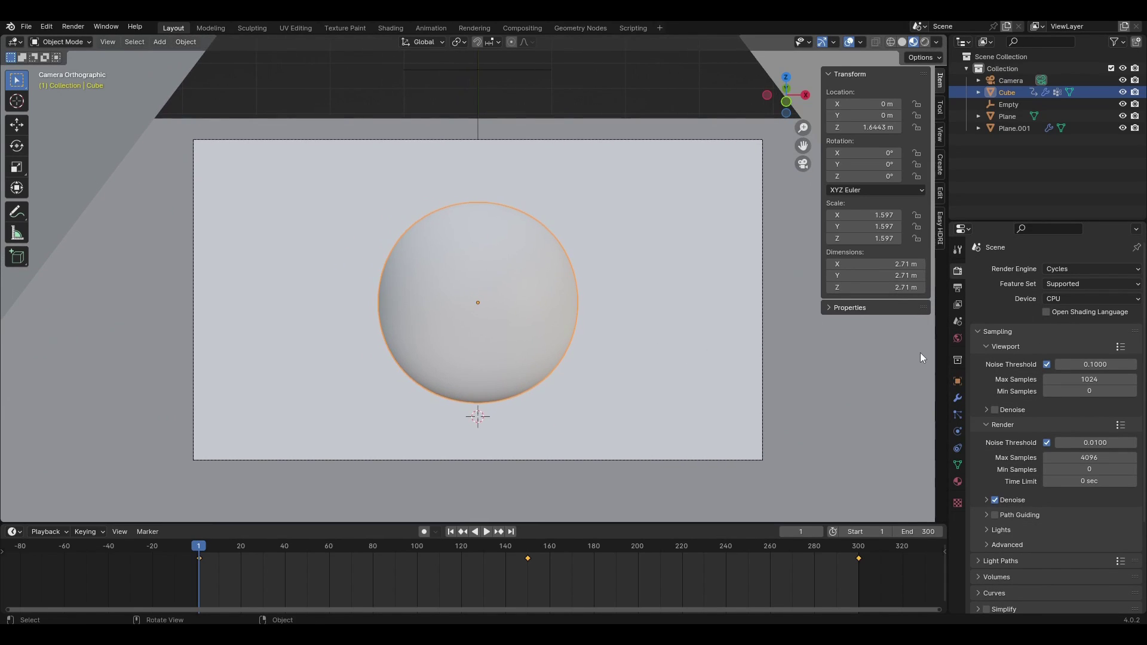
{"action": "left_click", "coordinate": [926, 42]}
{"action": "key", "text": "n"}
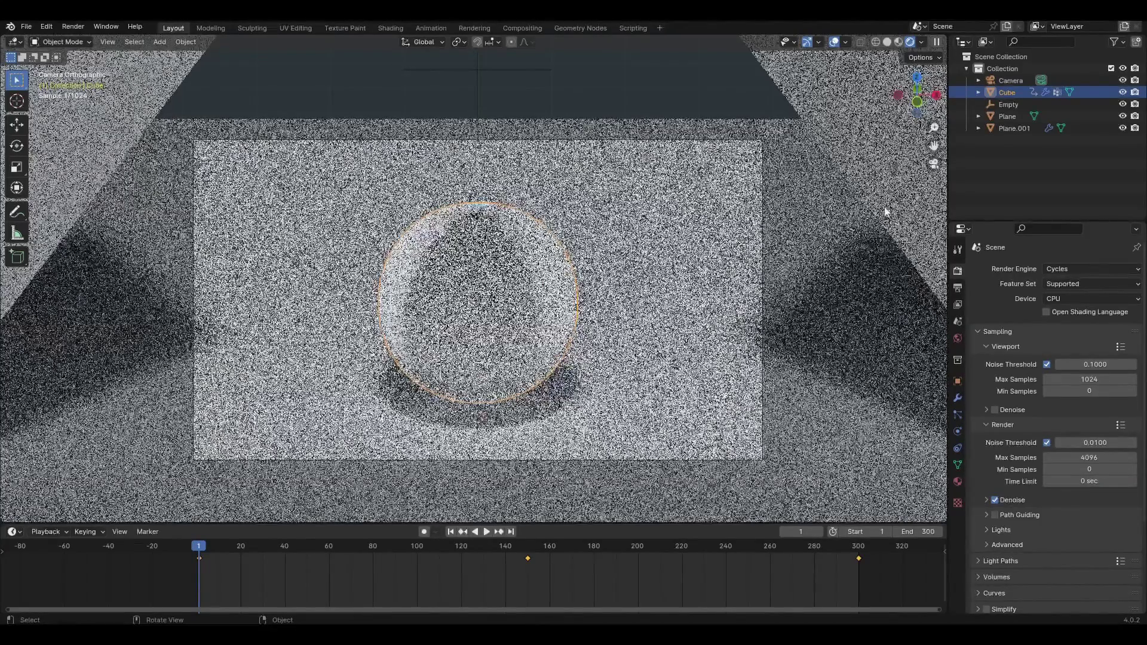
Give the floor plane a new material with a black base color and a roughness of 0.3
{"action": "left_click", "coordinate": [852, 312]}
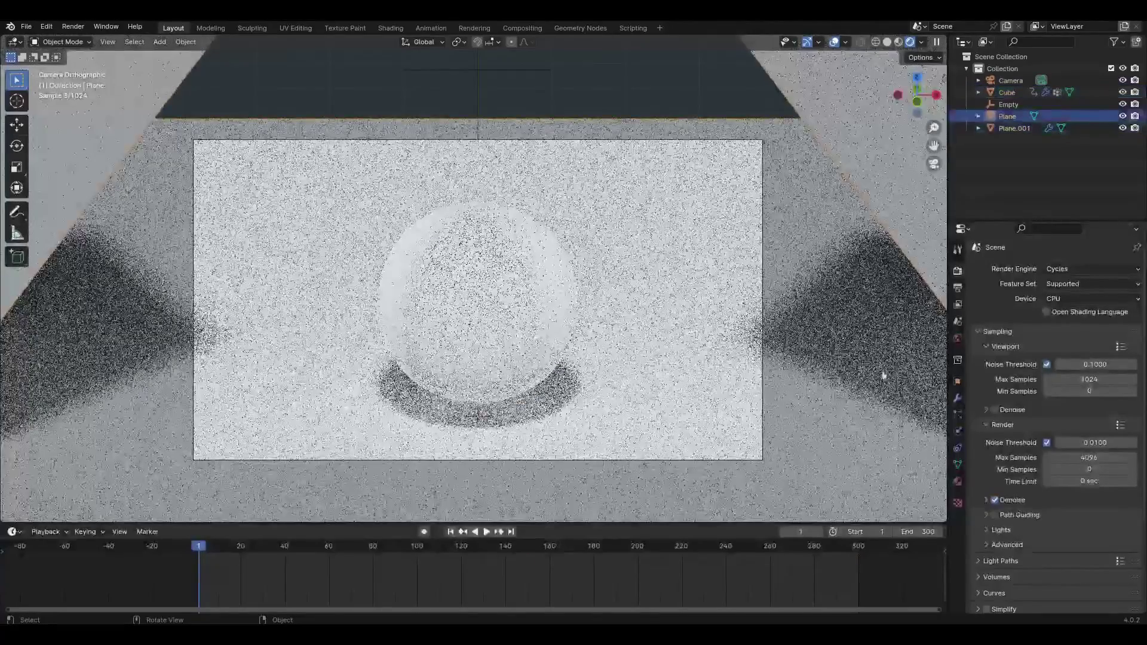
{"action": "left_click", "coordinate": [958, 482]}
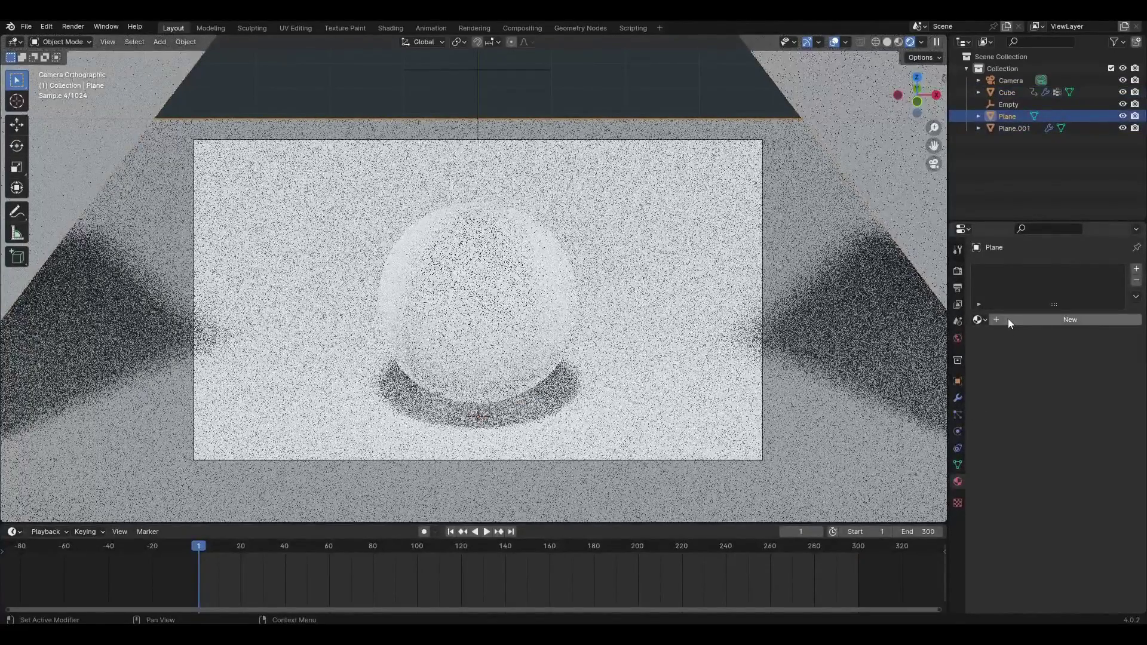
{"action": "left_click", "coordinate": [1070, 395]}
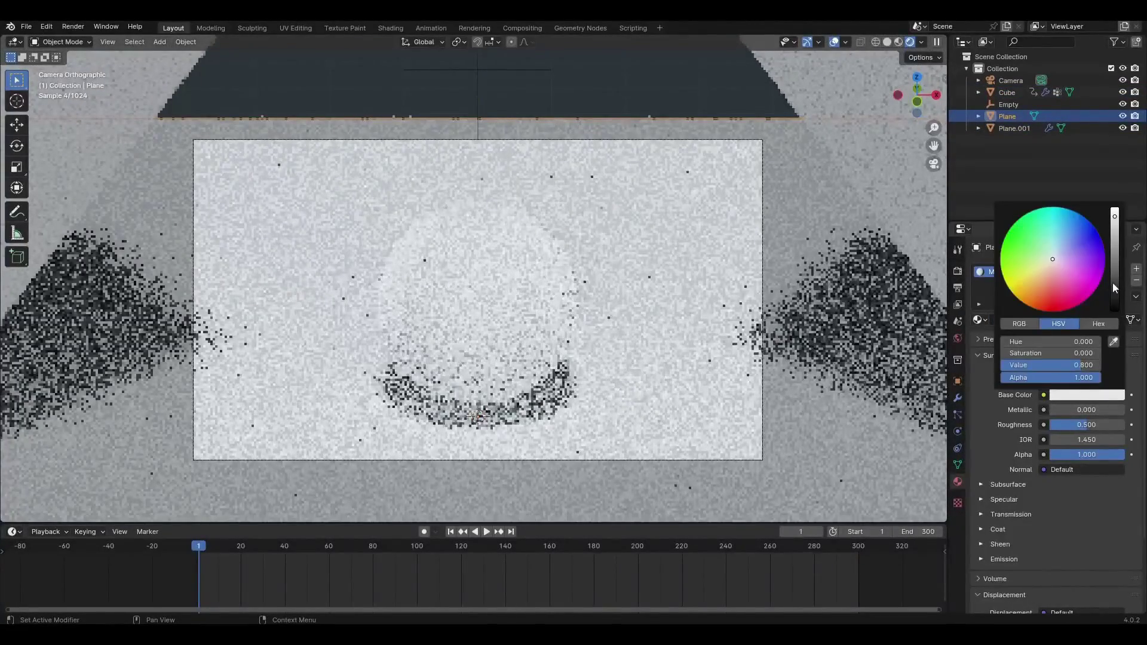
{"action": "left_click", "coordinate": [1115, 291]}
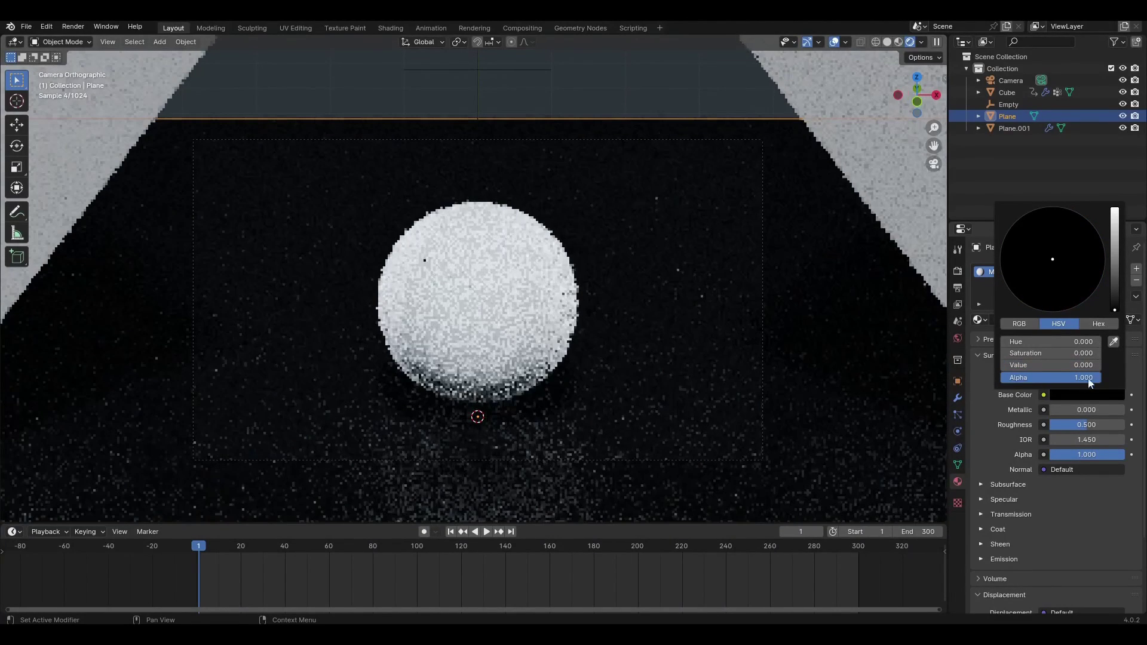
{"action": "mouse_move", "coordinate": [1075, 424]}
{"action": "left_mouse_down"}
{"action": "mouse_move", "coordinate": [1051, 425]}
{"action": "mouse_move", "coordinate": [1072, 425]}
{"action": "left_mouse_up"}
Give the mirrored side planes a new material with an Emission surface at strength 10
{"action": "scroll", "coordinate": [849, 349], "scroll_direction": "down", "scroll_amount": 2}
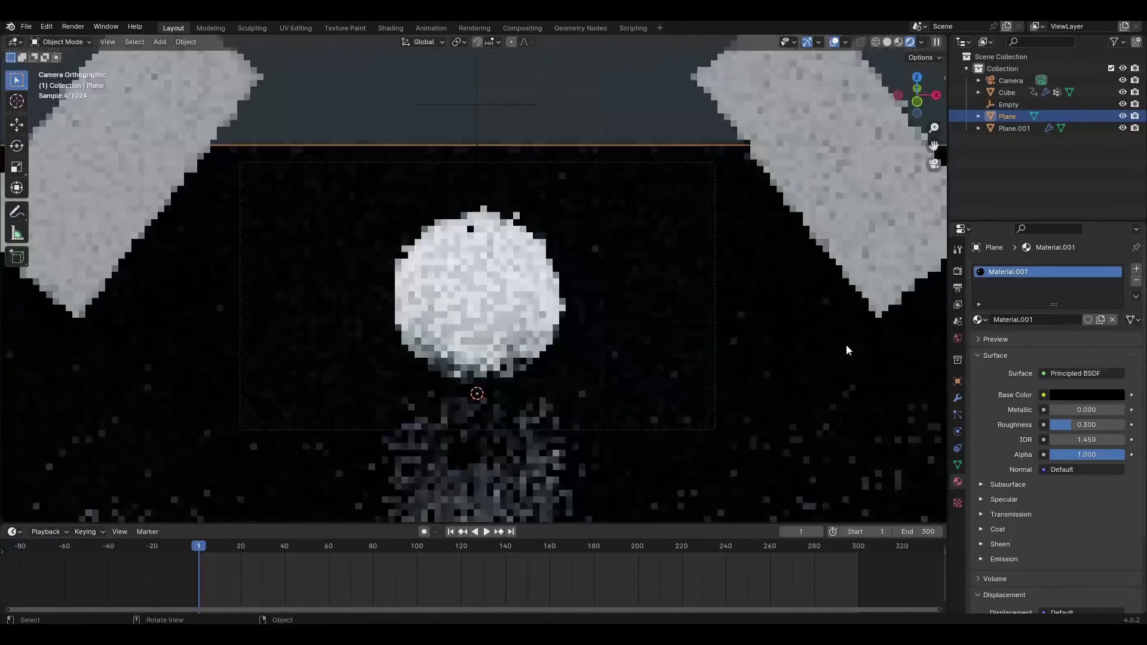
{"action": "left_click", "coordinate": [787, 222], "text": "shift"}
{"action": "left_click", "coordinate": [1041, 320]}
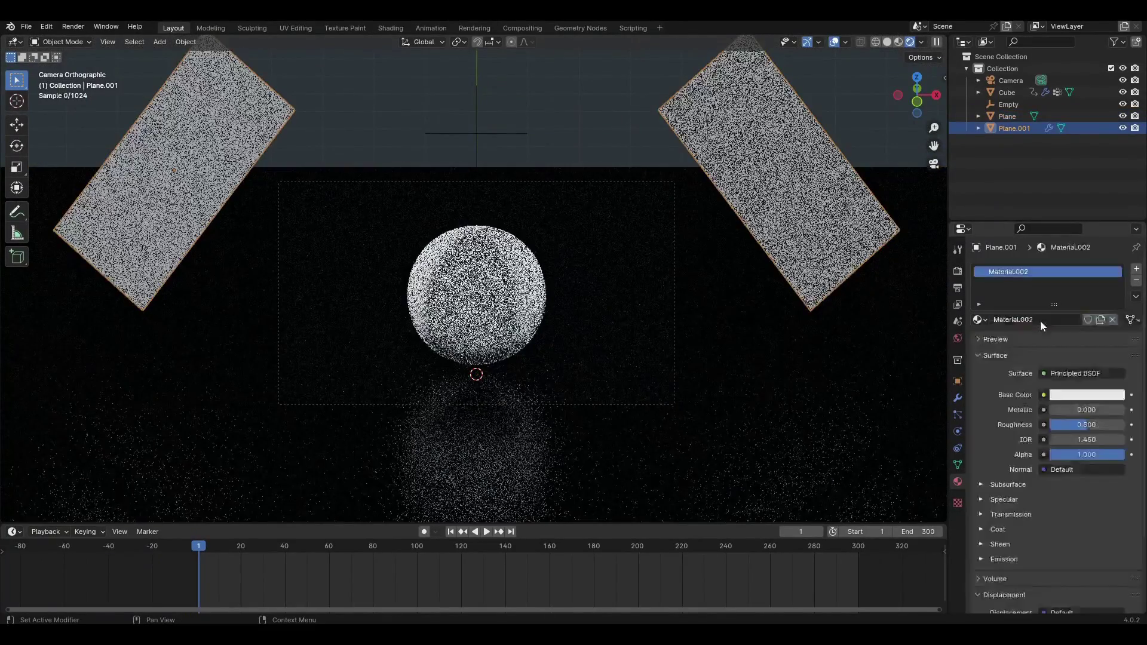
{"action": "left_click", "coordinate": [1075, 373]}
{"action": "left_click", "coordinate": [1006, 136]}
{"action": "left_click", "coordinate": [1069, 410]}
{"action": "type", "text": "10"}
{"action": "key", "text": "Return"}
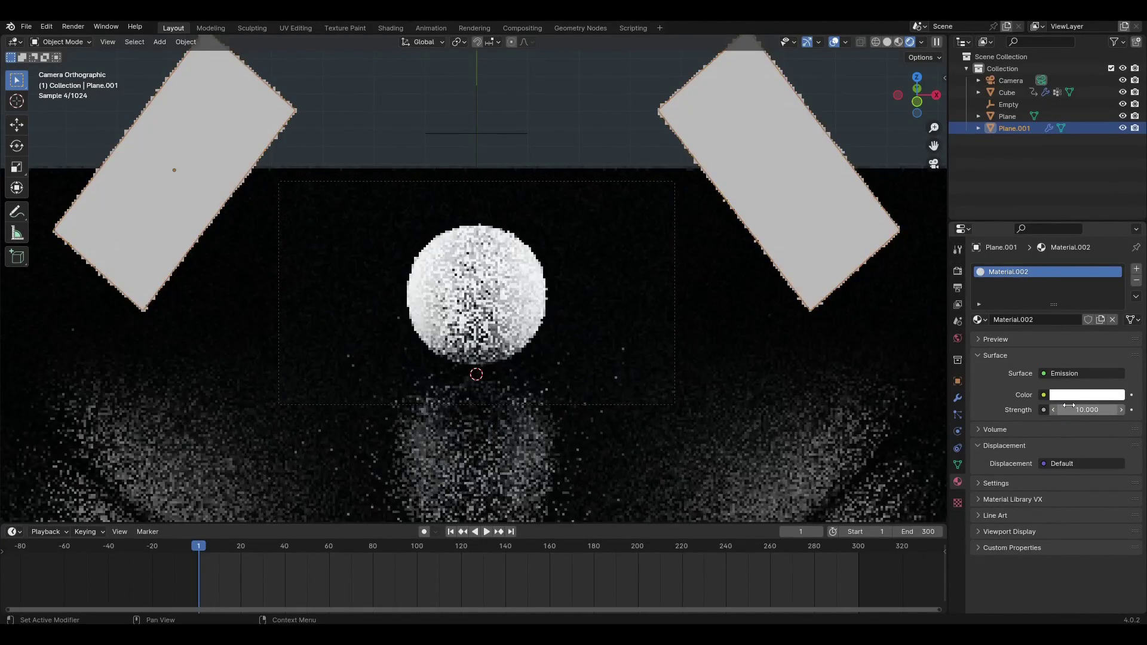
Rotate, reposition along Y and slightly enlarge the emissive side planes so they light the sphere from outside the camera frame
{"action": "middle_click_drag", "start_coordinate": [574, 126], "coordinate": [602, 292]}
{"action": "key", "text": "KP_7"}
{"action": "key", "text": "r"}
{"action": "left_click", "coordinate": [531, 299]}
{"action": "key", "text": "g"}
{"action": "key", "text": "y"}
{"action": "left_click", "coordinate": [530, 310]}
{"action": "key", "text": "KP_0"}
{"action": "key", "text": "s"}
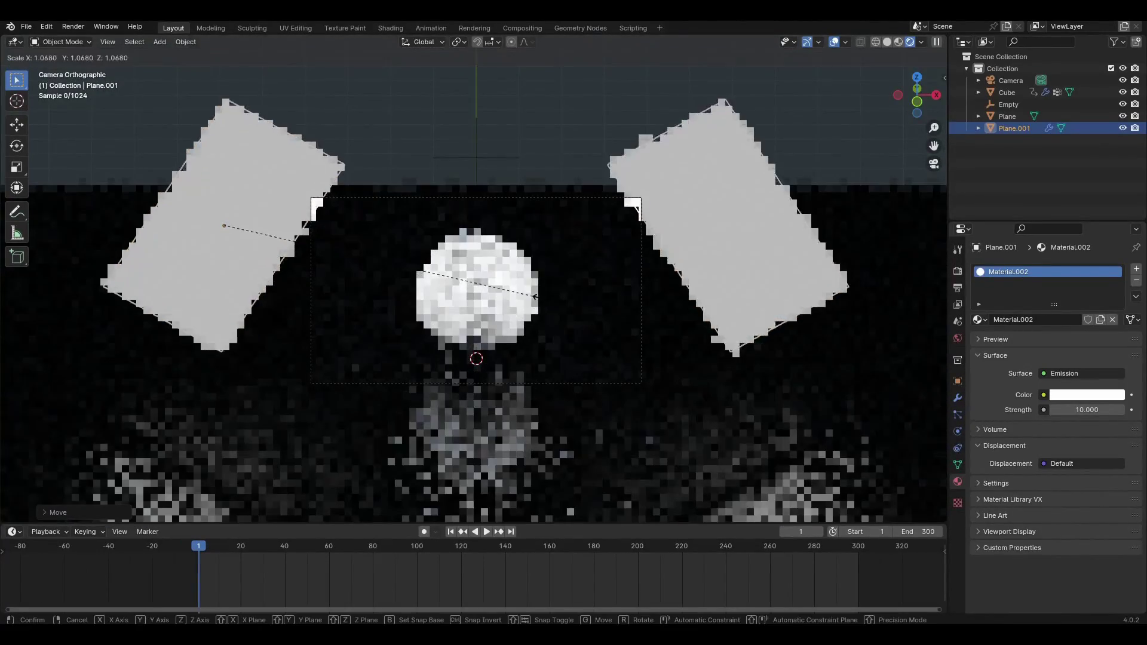
{"action": "left_click", "coordinate": [556, 297]}
{"action": "key", "text": "g"}
{"action": "left_click", "coordinate": [542, 278]}
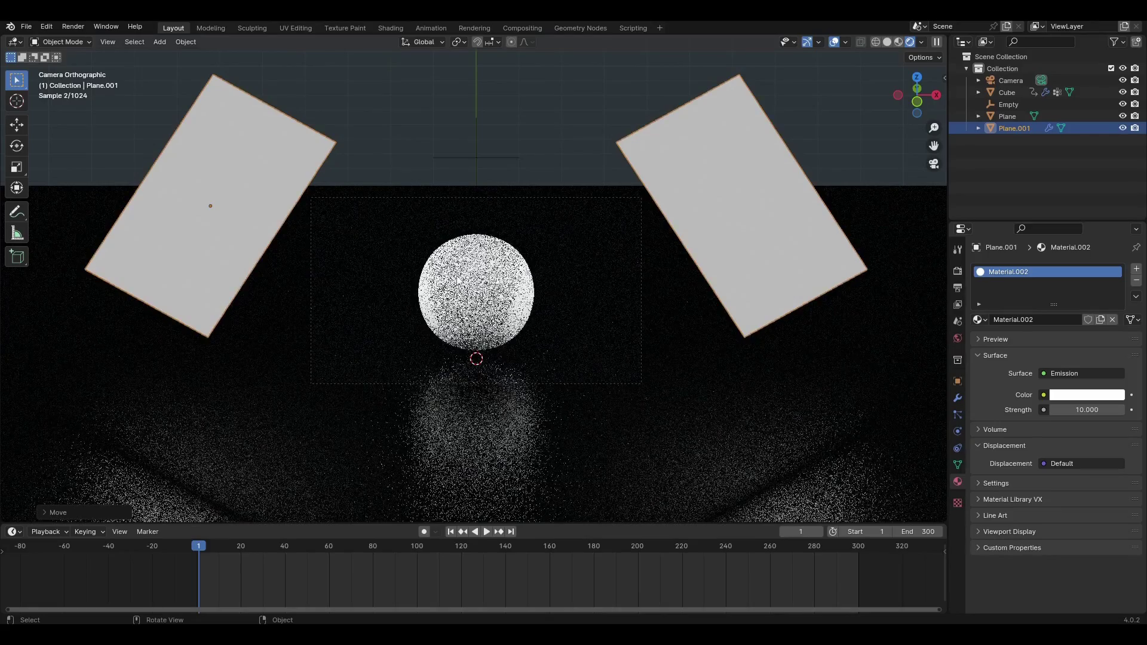
Select the sphere and enable denoising for the viewport render
{"action": "left_click", "coordinate": [510, 317]}
{"action": "scroll", "coordinate": [509, 316], "scroll_direction": "up", "scroll_amount": 3}
{"action": "scroll", "coordinate": [510, 317], "scroll_direction": "up", "scroll_amount": 2}
{"action": "left_click", "coordinate": [958, 271]}
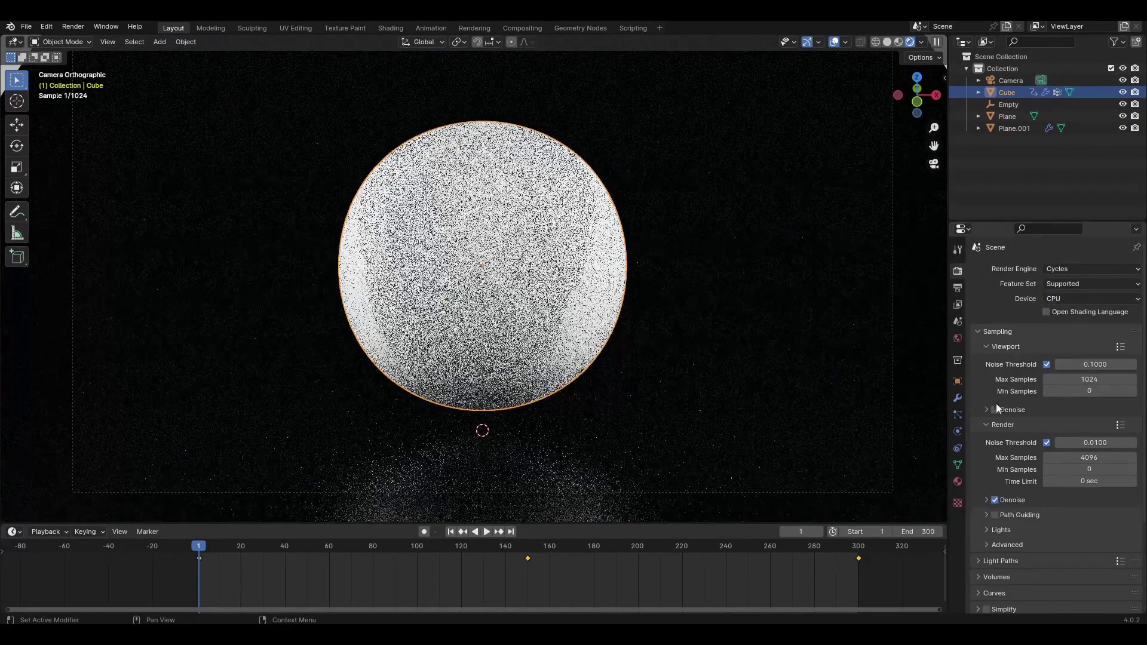
{"action": "left_click", "coordinate": [995, 409]}
Enlarge the timeline area and change it to the Shader Editor
{"action": "left_click_drag", "start_coordinate": [538, 524], "coordinate": [583, 256]}
{"action": "left_click", "coordinate": [12, 265]}
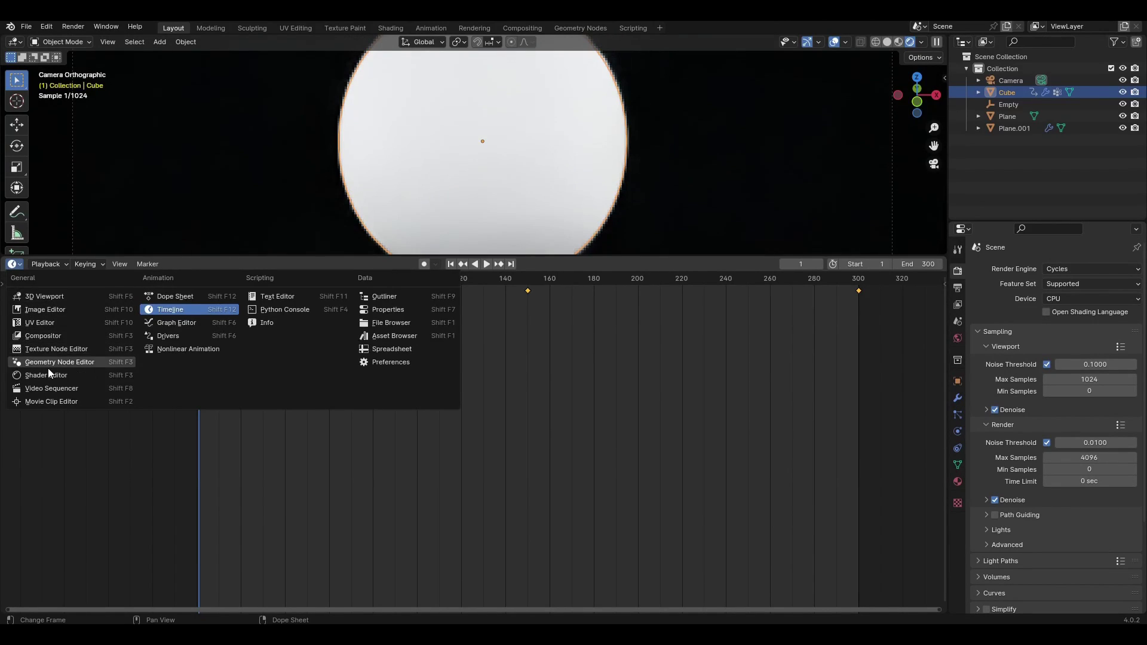
{"action": "left_click", "coordinate": [47, 372]}
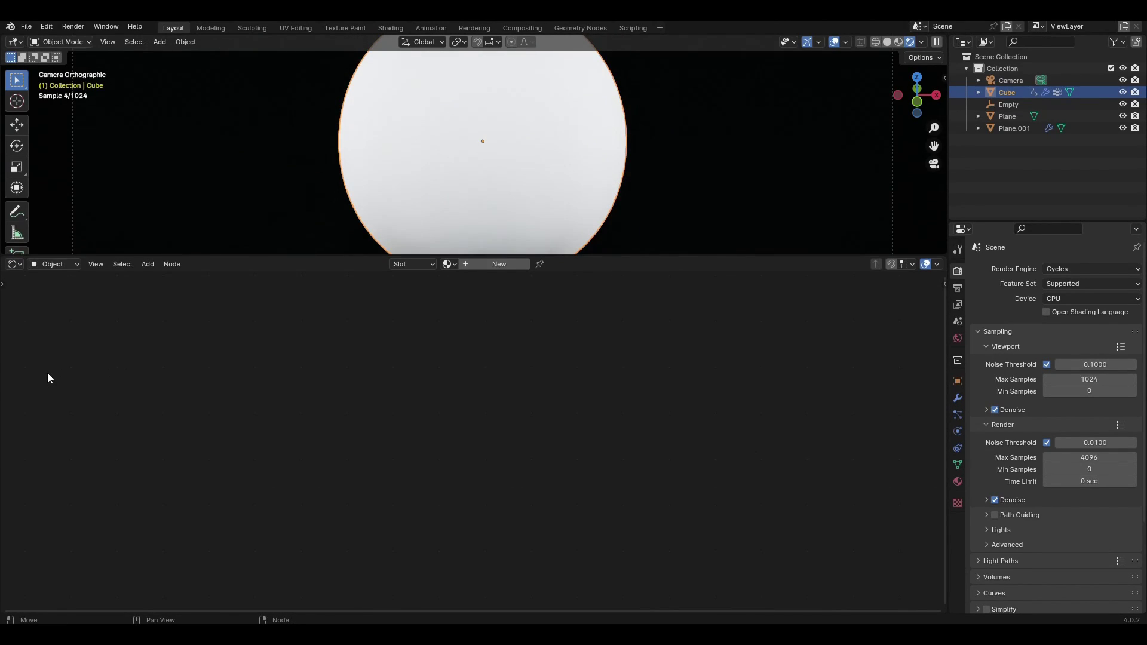
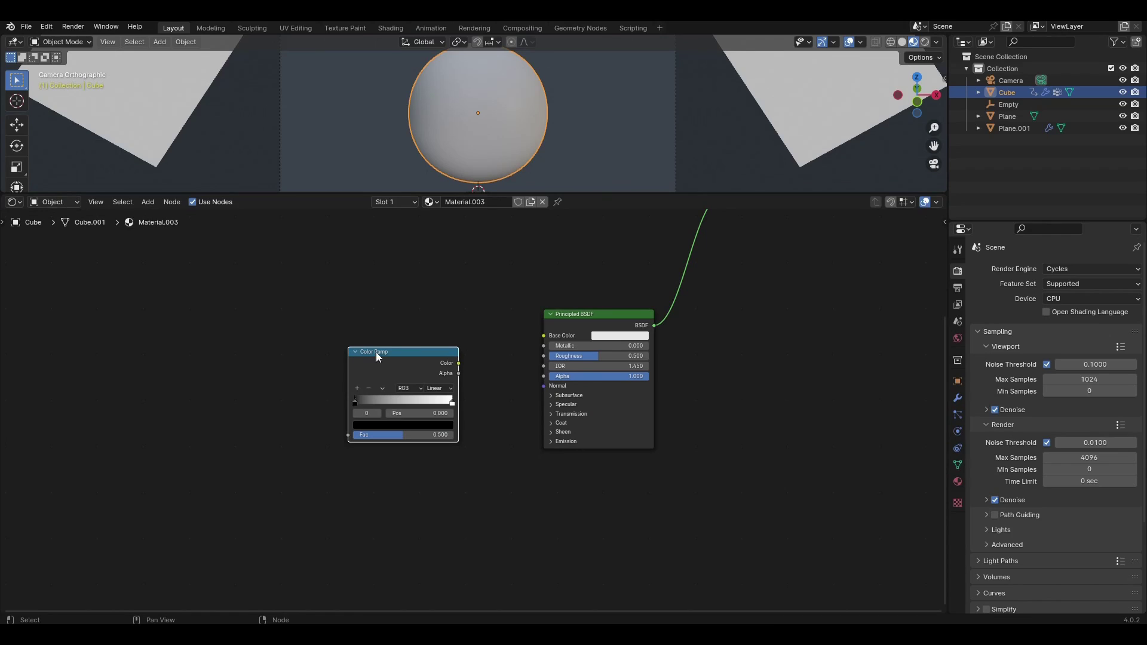
Connect the Color Ramp to the Principled BSDF's Base Color and add a Noise Texture whose Fac drives the ramp
{"action": "middle_click_drag", "start_coordinate": [517, 399], "coordinate": [611, 357]}
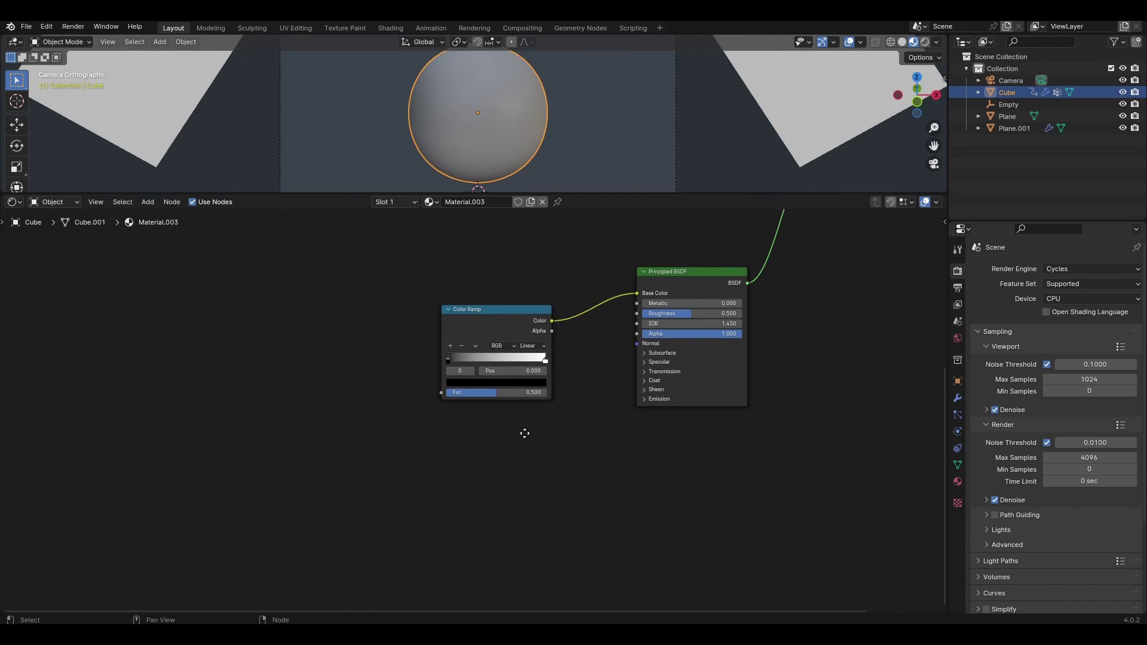
{"action": "middle_click_drag", "start_coordinate": [518, 435], "coordinate": [593, 409]}
{"action": "key", "text": "shift+a"}
{"action": "left_click", "coordinate": [593, 409]}
{"action": "type", "text": "noi"}
{"action": "key", "text": "Return"}
{"action": "left_click", "coordinate": [396, 349]}
{"action": "left_click_drag", "start_coordinate": [460, 364], "coordinate": [517, 366]}
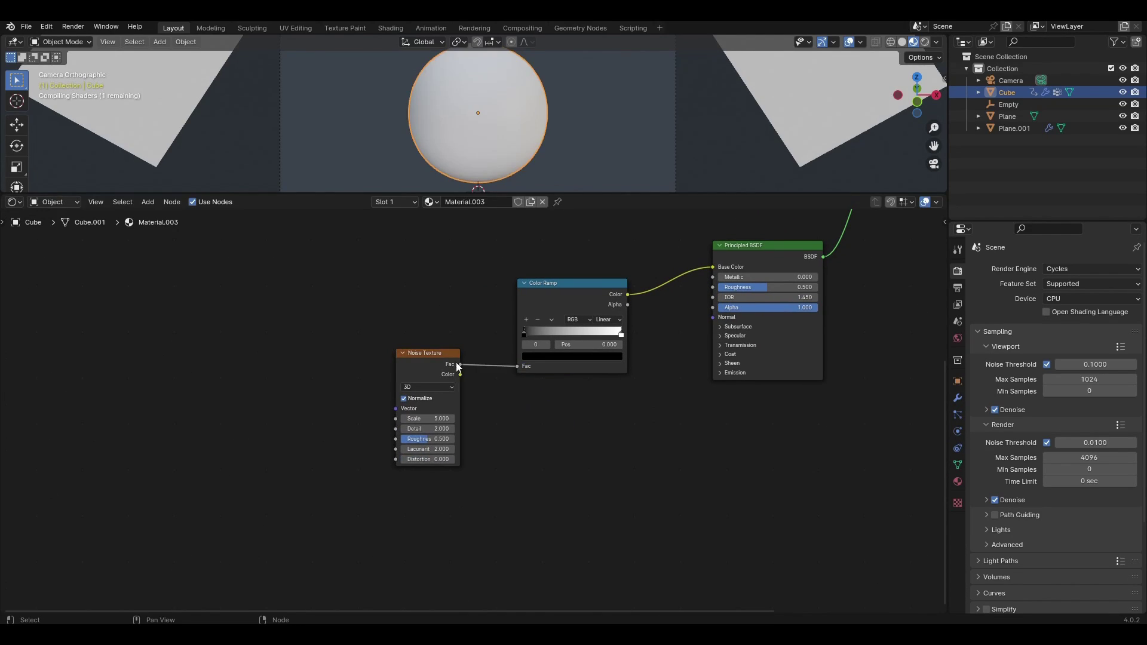
Add a Texture Coordinate node, feed Generated directly into the Noise Texture's Vector and delete the Mapping node
{"action": "key", "text": "ctrl+t"}
{"action": "left_click_drag", "start_coordinate": [294, 383], "coordinate": [397, 408]}
{"action": "left_click", "coordinate": [357, 378]}
{"action": "key", "text": "x"}
{"action": "middle_click_drag", "start_coordinate": [262, 394], "coordinate": [247, 409]}
{"action": "left_click_drag", "start_coordinate": [247, 409], "coordinate": [238, 449]}
Add a Bump node, duplicate it, and chain both Bump nodes into the Principled BSDF's Normal input
{"action": "middle_click_drag", "start_coordinate": [526, 476], "coordinate": [443, 457]}
{"action": "key", "text": "shift+a"}
{"action": "left_click", "coordinate": [522, 431]}
{"action": "type", "text": "bum"}
{"action": "key", "text": "Return"}
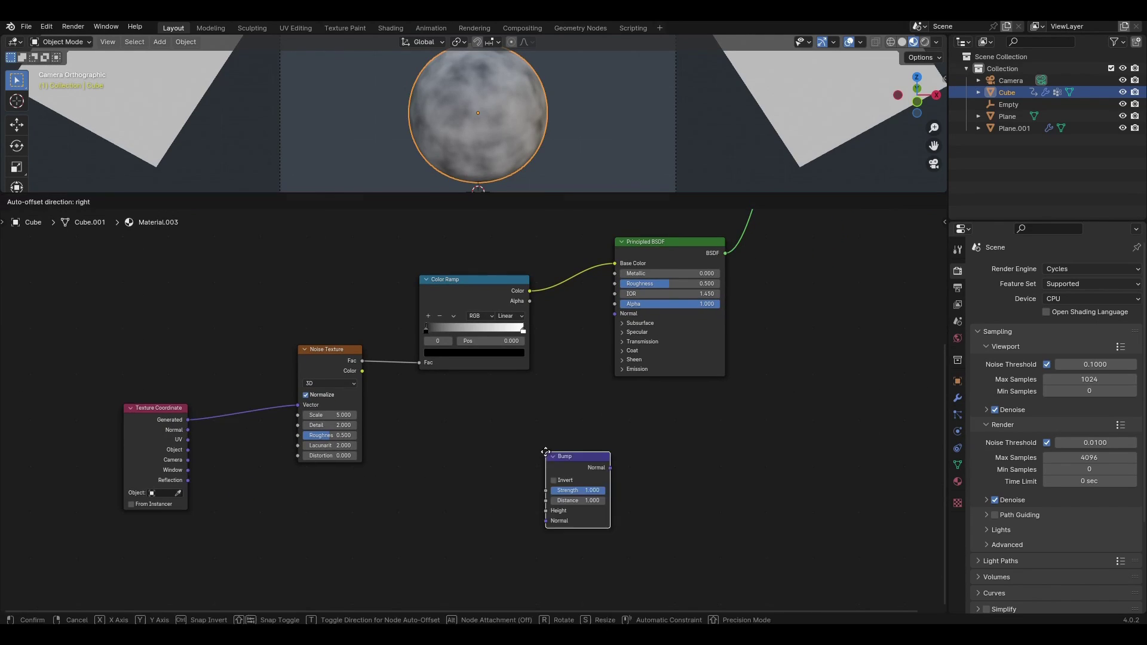
{"action": "left_click", "coordinate": [468, 439]}
{"action": "key", "text": "shift+d"}
{"action": "left_click", "coordinate": [568, 384]}
{"action": "left_click_drag", "start_coordinate": [509, 446], "coordinate": [536, 450]}
{"action": "left_click_drag", "start_coordinate": [565, 388], "coordinate": [618, 313]}
{"action": "left_click_drag", "start_coordinate": [464, 449], "coordinate": [467, 484]}
Duplicate the Noise Texture, feed it Generated coordinates and connect its Fac to the upper Bump node's Height
{"action": "left_click_drag", "start_coordinate": [331, 366], "coordinate": [307, 285]}
{"action": "key", "text": "shift+d"}
{"action": "left_click", "coordinate": [376, 383]}
{"action": "left_click_drag", "start_coordinate": [187, 420], "coordinate": [344, 426]}
{"action": "left_click_drag", "start_coordinate": [408, 383], "coordinate": [534, 430]}
{"action": "middle_click_drag", "start_coordinate": [594, 471], "coordinate": [612, 401]}
{"action": "left_click_drag", "start_coordinate": [503, 405], "coordinate": [511, 432]}
Add another Color Ramp and connect it between the first Noise Texture's Fac and the lower Bump node's Height
{"action": "middle_click_drag", "start_coordinate": [408, 449], "coordinate": [455, 412]}
{"action": "key", "text": "shift+a"}
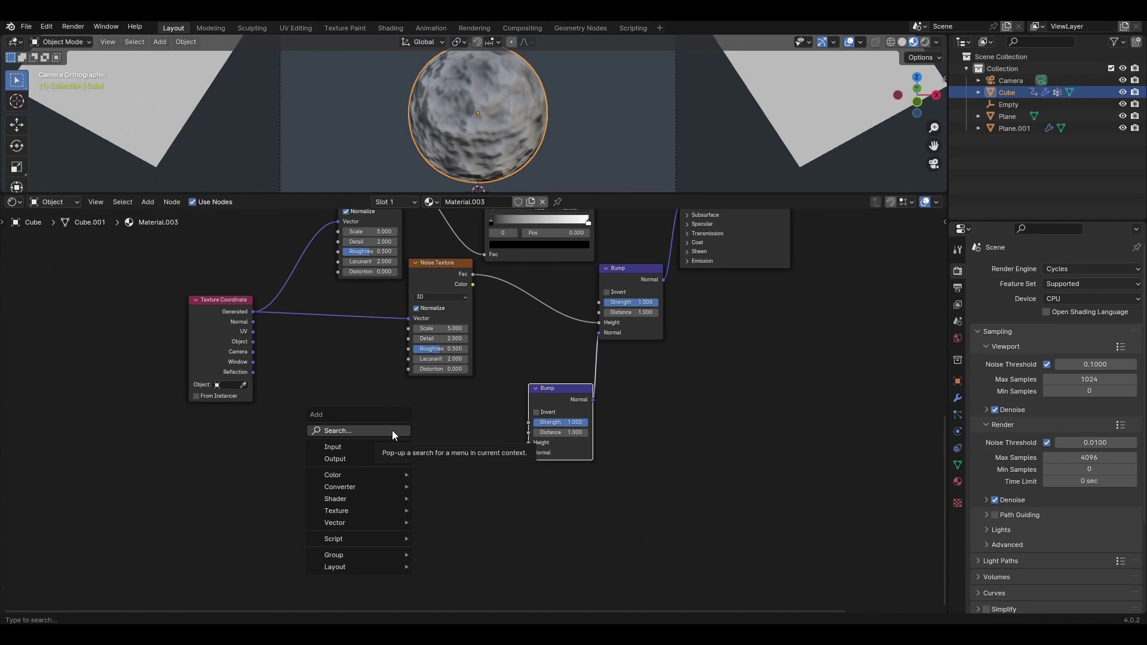
{"action": "type", "text": "colo"}
{"action": "key", "text": "Down"}
{"action": "key", "text": "Return"}
{"action": "left_click", "coordinate": [355, 405]}
{"action": "middle_click_drag", "start_coordinate": [345, 333], "coordinate": [370, 396]}
{"action": "left_click_drag", "start_coordinate": [394, 242], "coordinate": [327, 261]}
{"action": "scroll", "coordinate": [338, 296], "scroll_direction": "down", "scroll_amount": 5}
{"action": "scroll", "coordinate": [391, 247], "scroll_direction": "up", "scroll_amount": 1}
{"action": "left_click_drag", "start_coordinate": [394, 213], "coordinate": [417, 506]}
{"action": "left_click_drag", "start_coordinate": [527, 434], "coordinate": [576, 461]}
Tighten the contrast of the lower Color Ramp by moving the black stop inward and the white stop to 0.773
{"action": "scroll", "coordinate": [536, 493], "scroll_direction": "up", "scroll_amount": 1}
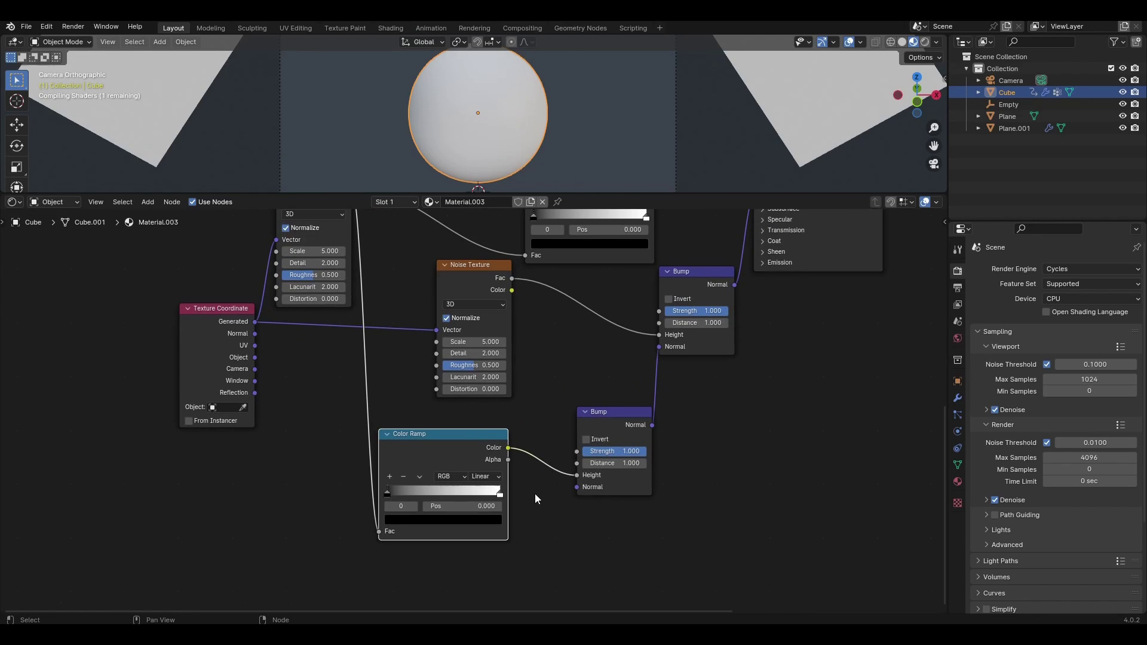
{"action": "scroll", "coordinate": [499, 132], "scroll_direction": "up", "scroll_amount": 2}
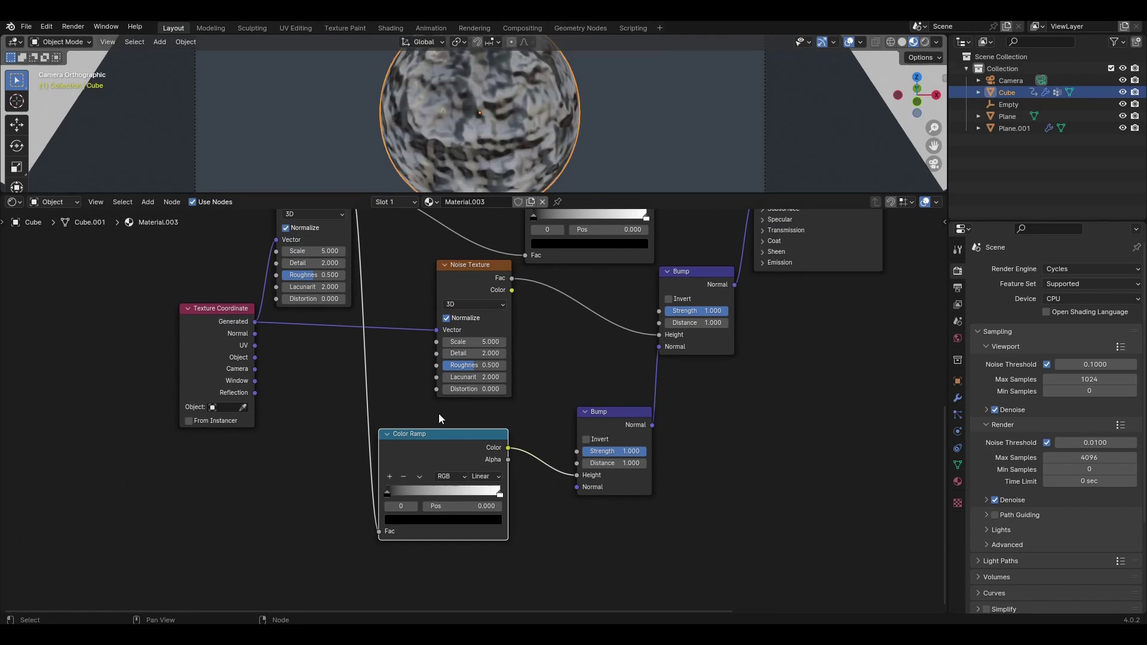
{"action": "left_click_drag", "start_coordinate": [388, 491], "coordinate": [471, 496]}
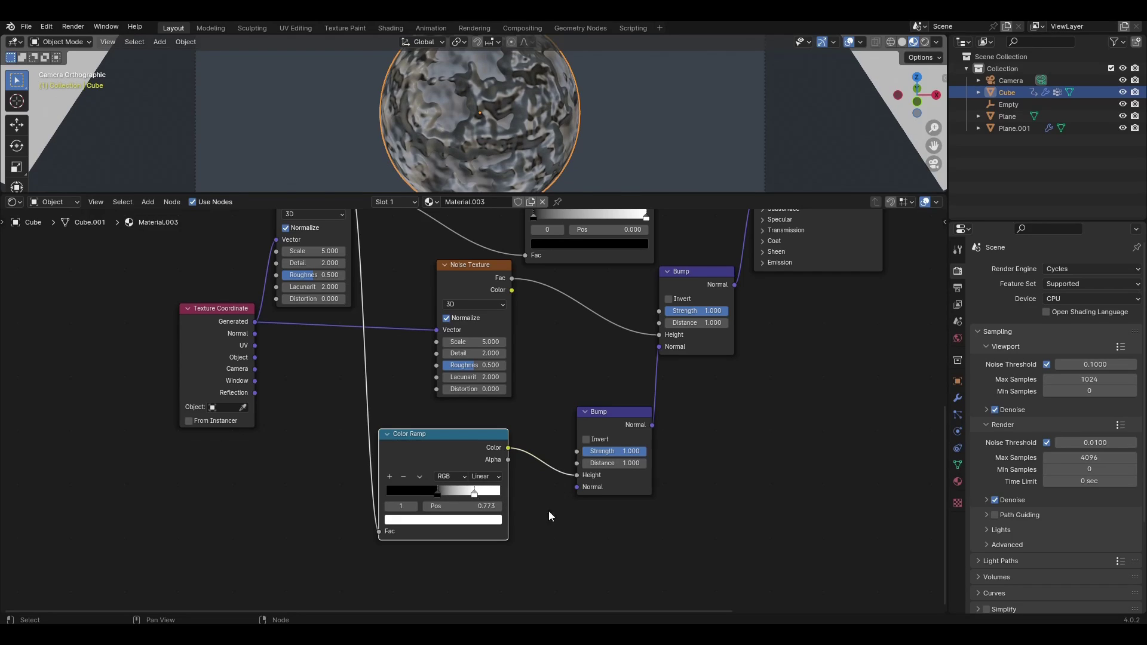
Set the lower Bump node's Strength to 0.2 and the upper Bump node's Strength to 0.06
{"action": "middle_click_drag", "start_coordinate": [618, 453], "coordinate": [548, 460]}
{"action": "left_click", "coordinate": [550, 460]}
{"action": "type", "text": "0.2"}
{"action": "key", "text": "Return"}
{"action": "middle_click_drag", "start_coordinate": [656, 459], "coordinate": [569, 528]}
{"action": "left_click", "coordinate": [557, 412]}
{"action": "type", "text": "0.05"}
{"action": "key", "text": "BackSpace"}
{"action": "type", "text": "6"}
{"action": "key", "text": "Return"}
Set the second Noise Texture's Scale to 4, Detail to 8 and Roughness to 0.8
{"action": "scroll", "coordinate": [572, 486], "scroll_direction": "left", "scroll_amount": 5, "text": "ctrl"}
{"action": "scroll", "coordinate": [600, 432], "scroll_direction": "down", "scroll_amount": 2, "text": "shift"}
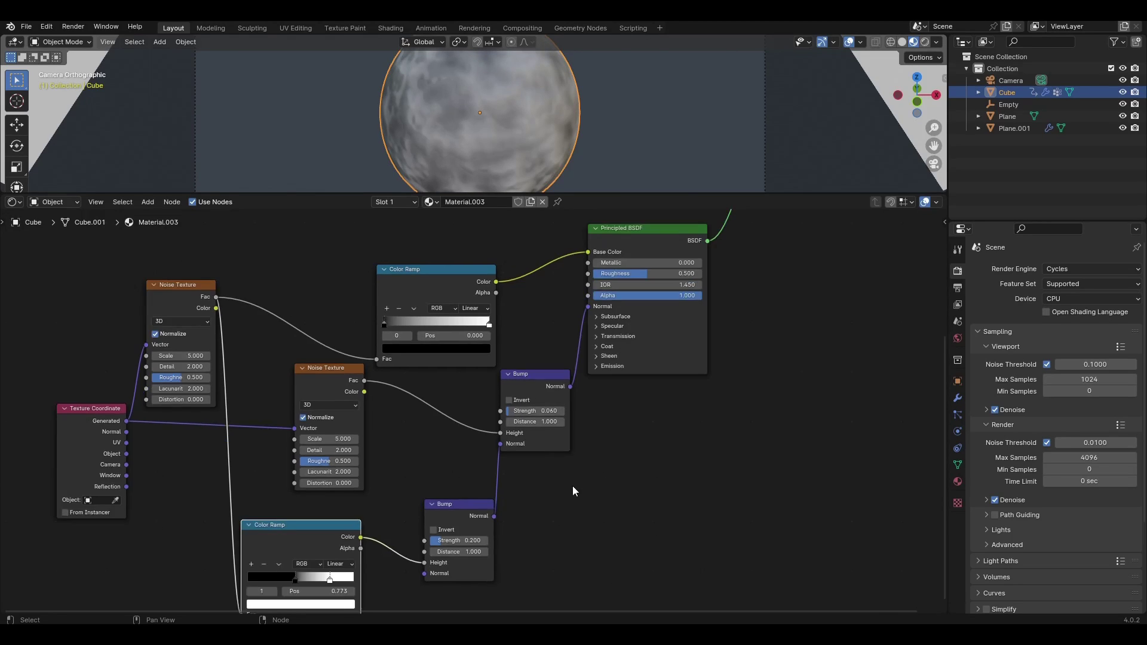
{"action": "left_click", "coordinate": [490, 406]}
{"action": "left_click", "coordinate": [486, 418]}
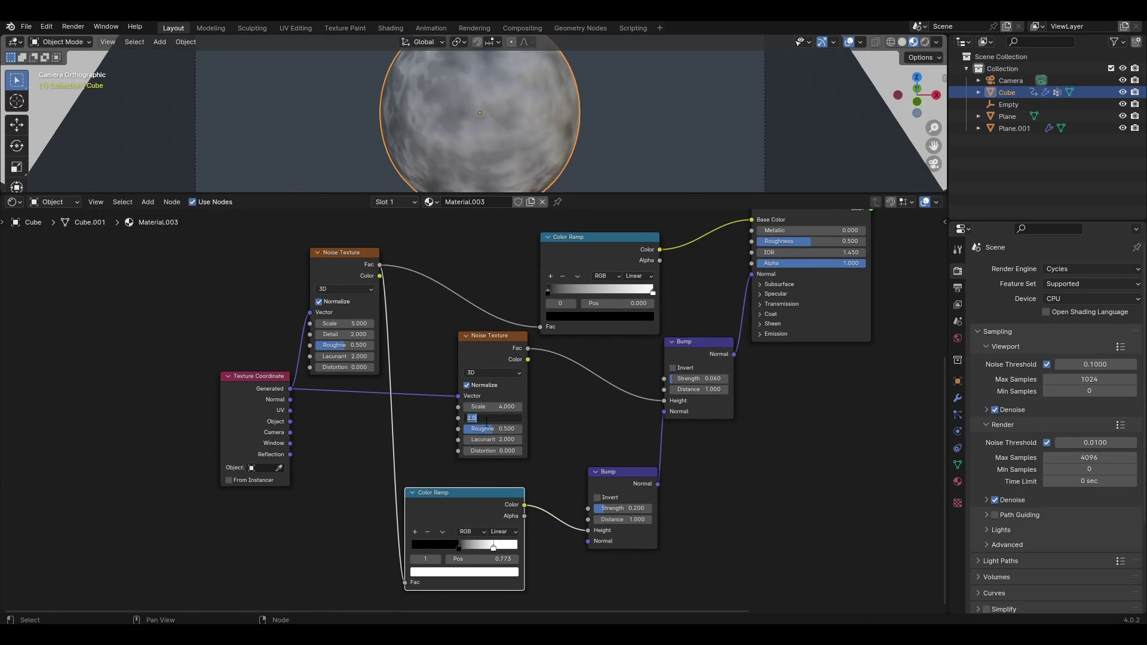
Set the first Noise Texture's Scale to 4 and Detail to 8
{"action": "middle_click_drag", "start_coordinate": [551, 451], "coordinate": [591, 476]}
{"action": "left_click", "coordinate": [398, 350]}
{"action": "type", "text": "4"}
{"action": "left_click", "coordinate": [398, 361]}
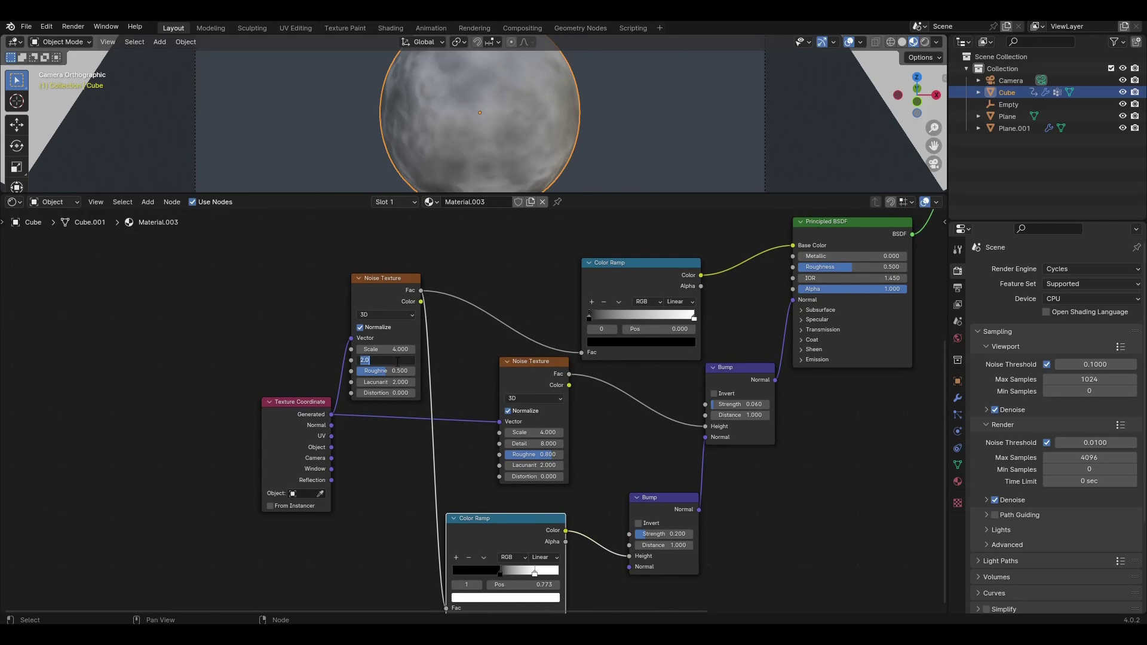
On the upper Color Ramp, move the black stop to 0.509 and the white stop to 0.786, and lighten the black stop to grey
{"action": "middle_click_drag", "start_coordinate": [419, 416], "coordinate": [446, 408]}
{"action": "middle_click_drag", "start_coordinate": [630, 324], "coordinate": [471, 404]}
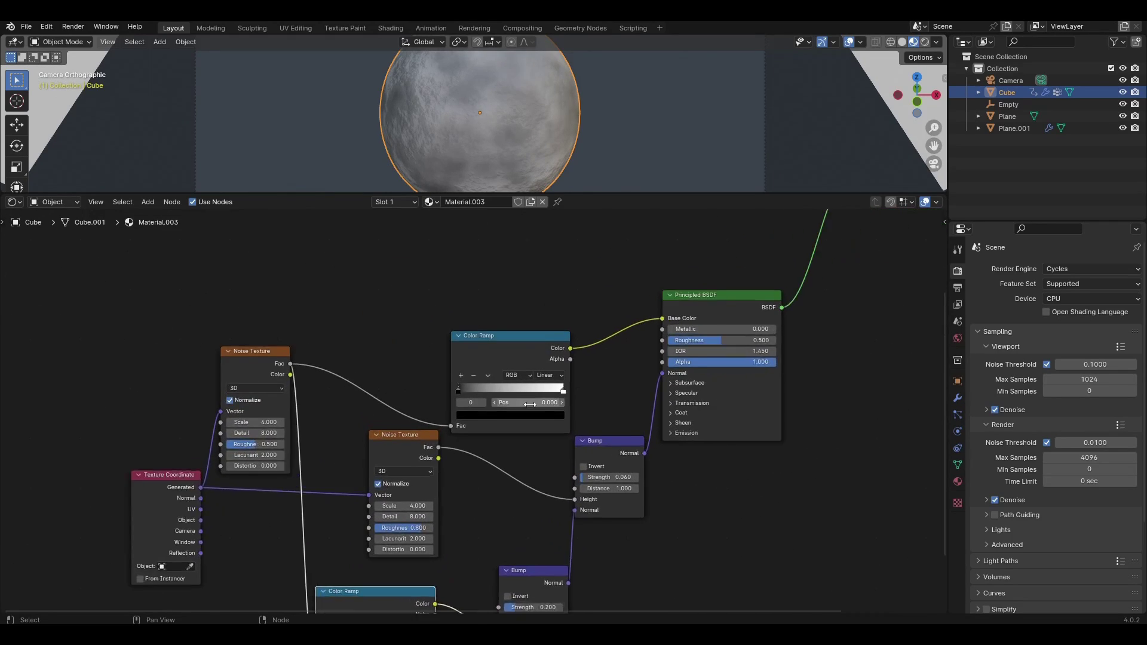
{"action": "scroll", "coordinate": [471, 405], "scroll_direction": "up", "scroll_amount": 1}
{"action": "left_click_drag", "start_coordinate": [457, 385], "coordinate": [552, 399]}
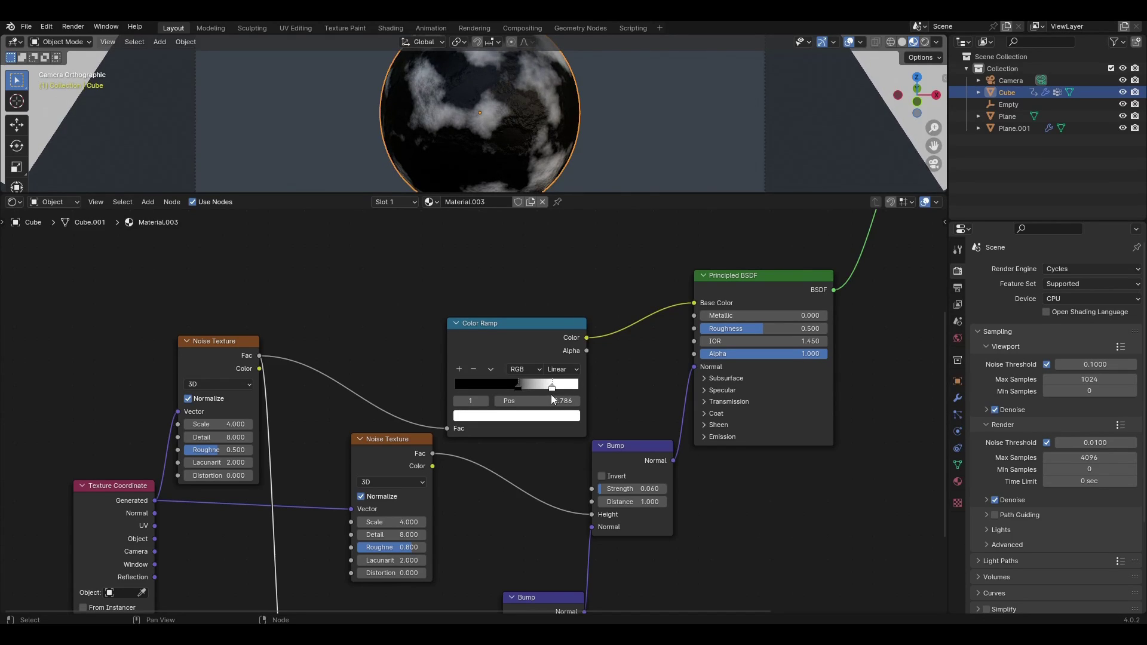
{"action": "middle_click_drag", "start_coordinate": [583, 397], "coordinate": [560, 428]}
{"action": "left_click", "coordinate": [496, 447]}
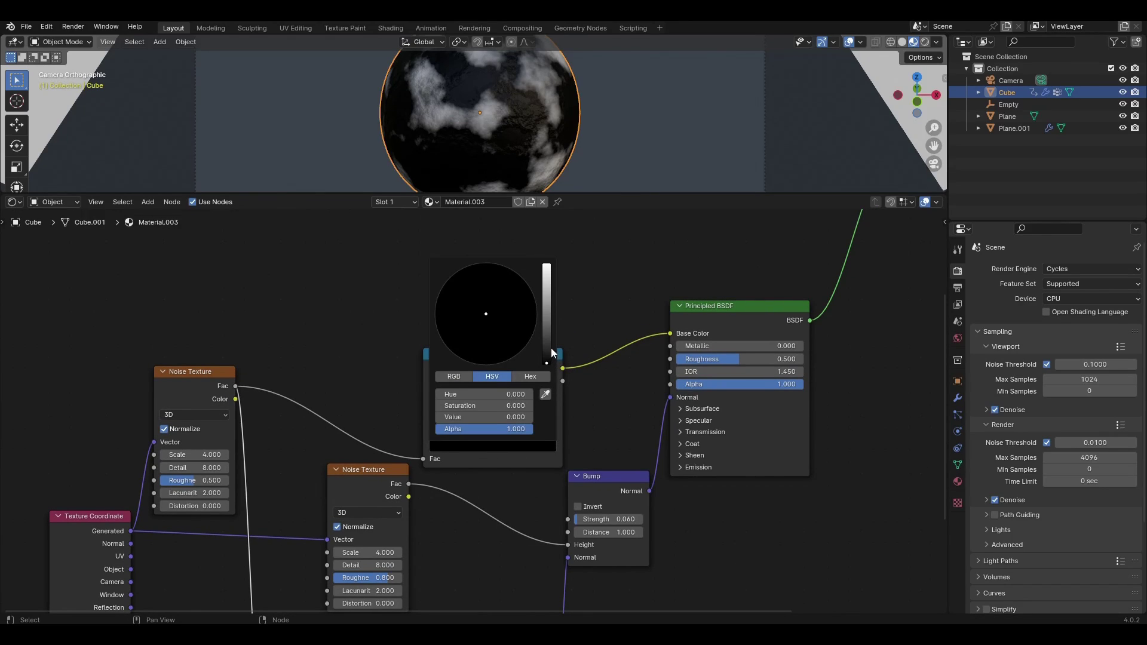
Set the Principled BSDF's Transmission Weight to 1 and move the upper Color Ramp's link from Base Color to Roughness
{"action": "left_click", "coordinate": [682, 432]}
{"action": "left_click_drag", "start_coordinate": [680, 448], "coordinate": [805, 449]}
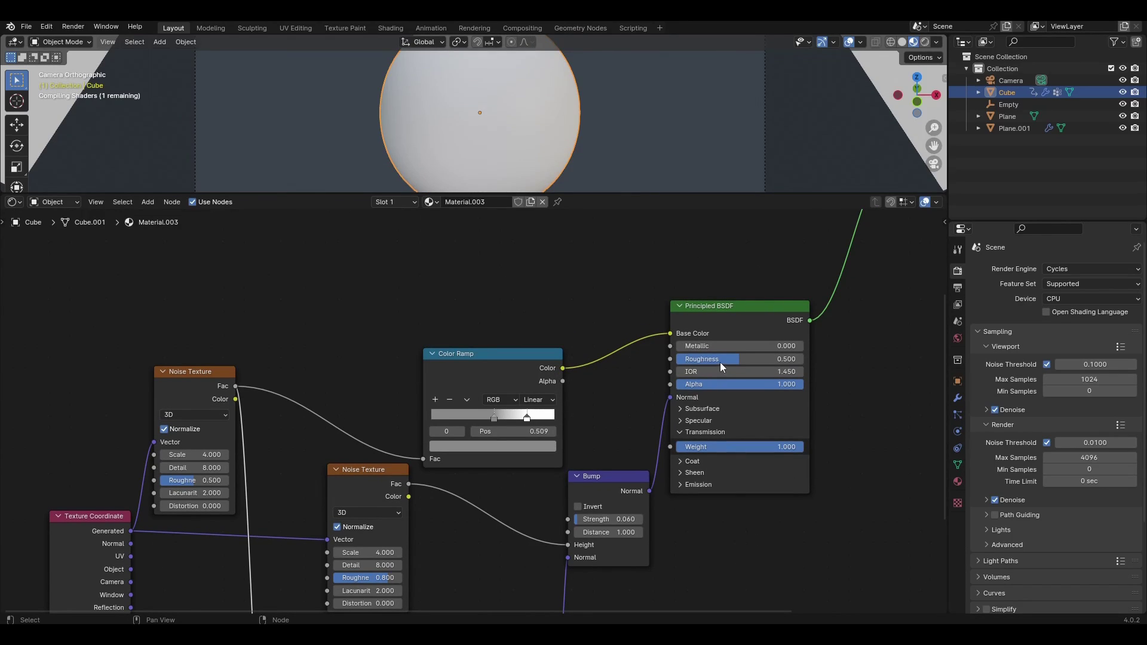
{"action": "middle_click_drag", "start_coordinate": [614, 406], "coordinate": [602, 415]}
{"action": "left_click_drag", "start_coordinate": [657, 342], "coordinate": [656, 367]}
{"action": "middle_click_drag", "start_coordinate": [538, 358], "coordinate": [549, 394]}
{"action": "left_click_drag", "start_coordinate": [504, 408], "coordinate": [514, 417]}
Set the Principled BSDF's Base Color to a bright, pale cyan
{"action": "middle_click_drag", "start_coordinate": [533, 336], "coordinate": [502, 370]}
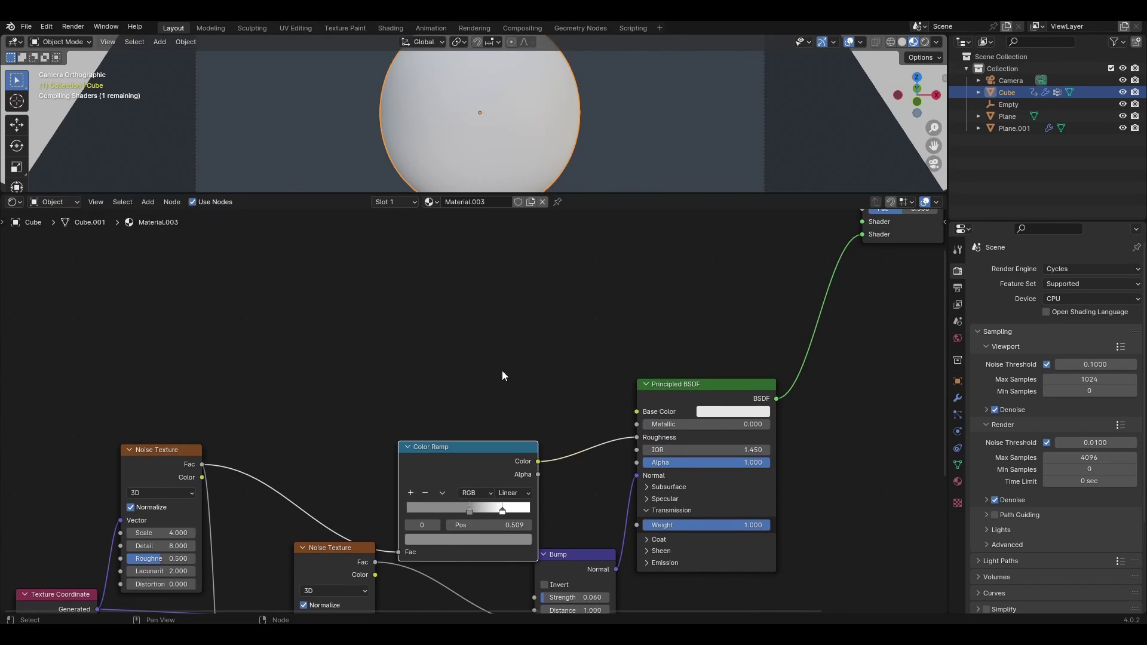
{"action": "left_click", "coordinate": [745, 413]}
{"action": "left_click", "coordinate": [755, 272]}
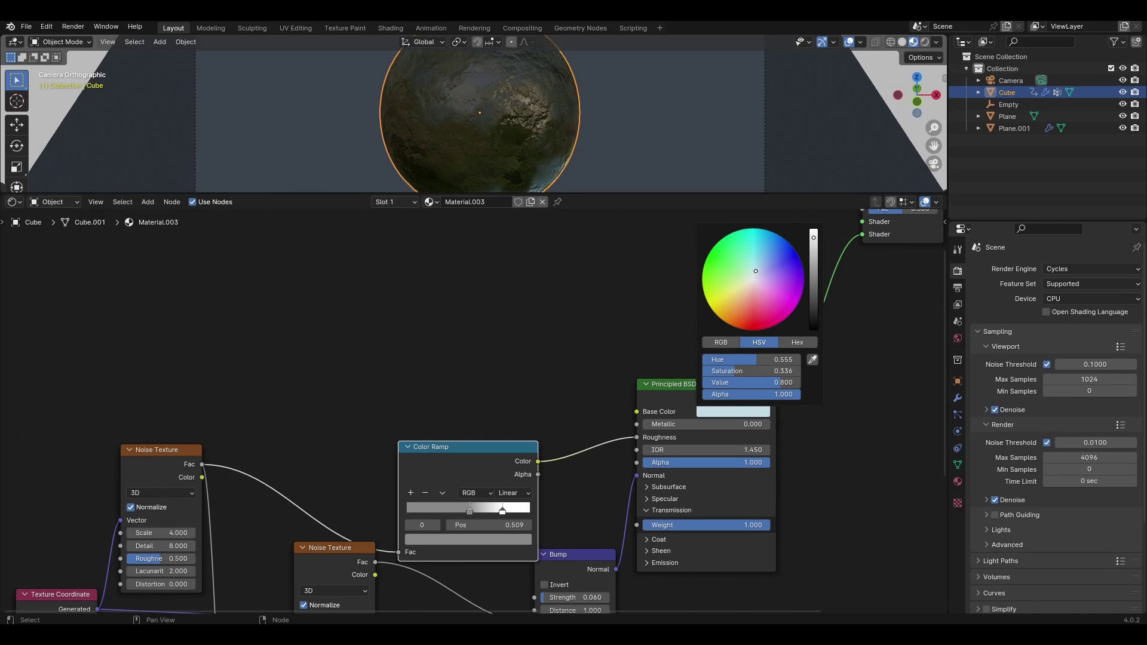
{"action": "left_click_drag", "start_coordinate": [813, 238], "coordinate": [814, 228]}
{"action": "left_click_drag", "start_coordinate": [757, 267], "coordinate": [753, 266]}
{"action": "scroll", "coordinate": [576, 217], "scroll_direction": "down", "scroll_amount": 2}
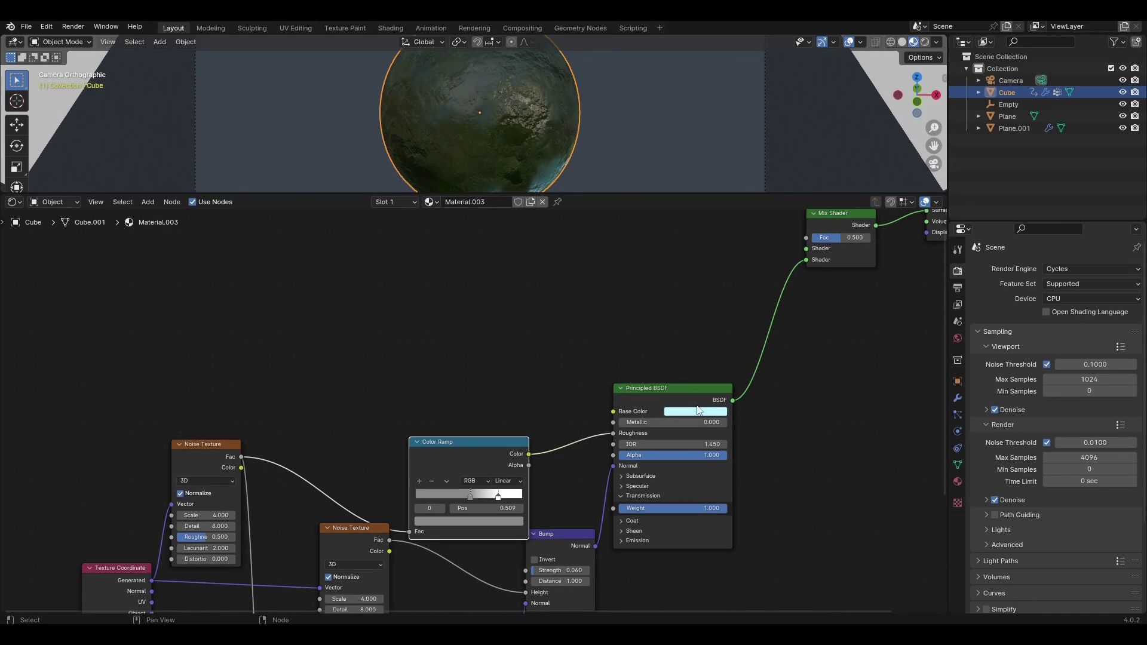
Enlarge the 3D viewport, check the sphere in rendered shading, and return to Material Preview
{"action": "left_click_drag", "start_coordinate": [609, 193], "coordinate": [610, 294]}
{"action": "left_click", "coordinate": [925, 41]}
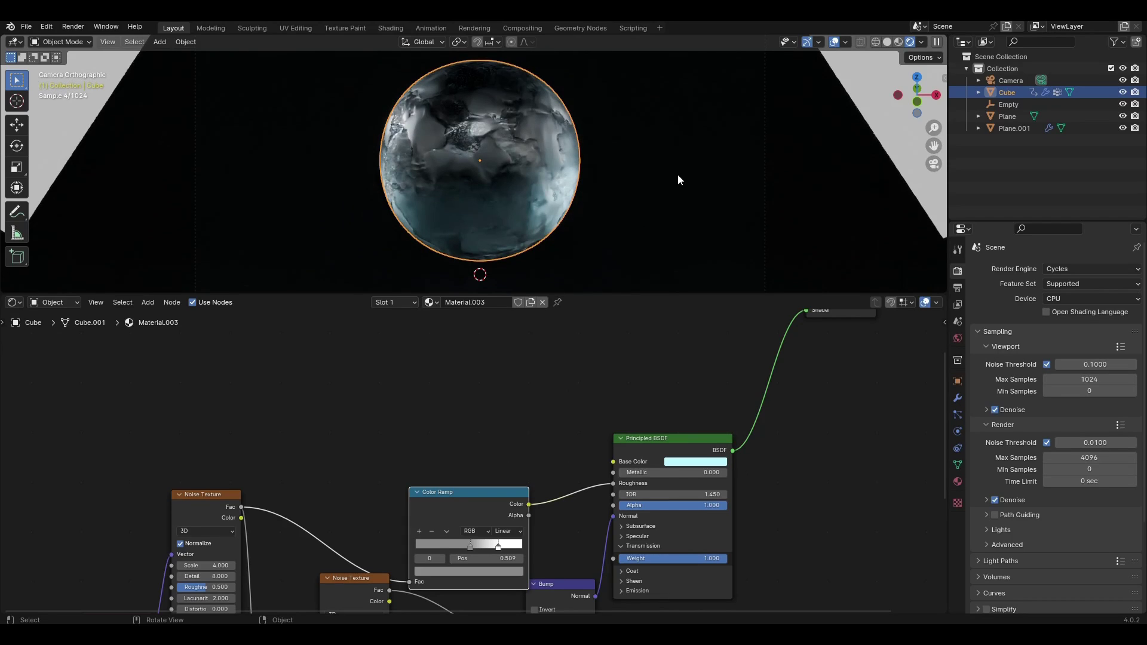
{"action": "key", "text": "n"}
{"action": "key", "text": "n"}
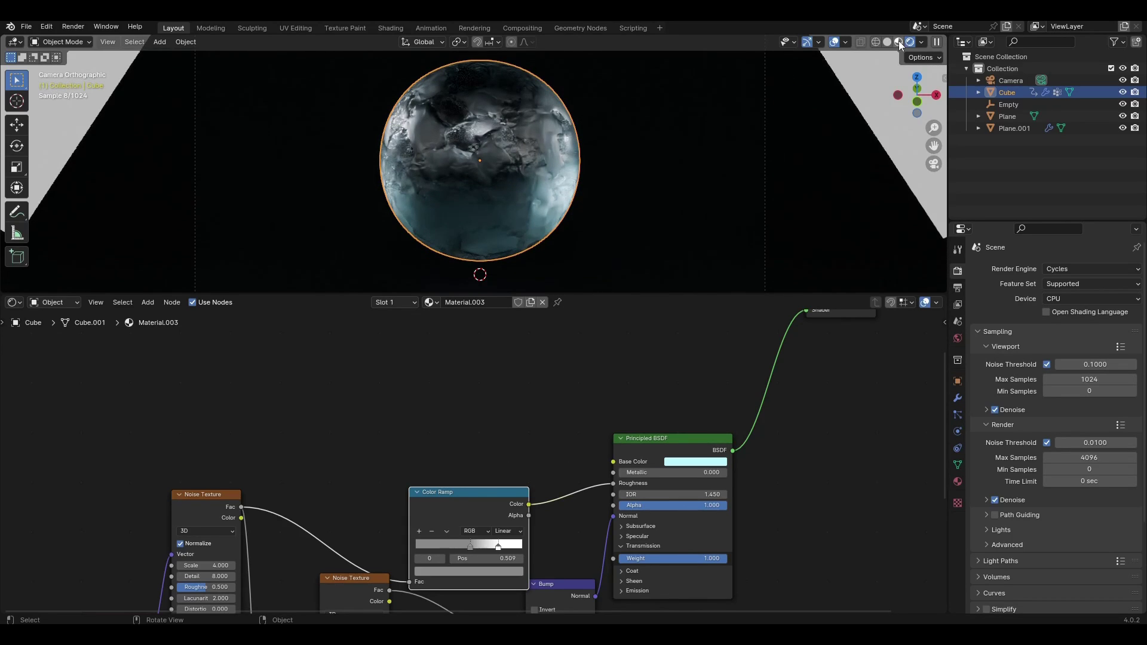
{"action": "left_click", "coordinate": [899, 41]}
Add a second Principled BSDF and link its BSDF output to the Mix Shader's upper Shader input
{"action": "scroll", "coordinate": [629, 431], "scroll_direction": "down", "scroll_amount": 3}
{"action": "left_click_drag", "start_coordinate": [677, 293], "coordinate": [677, 235]}
{"action": "scroll", "coordinate": [573, 410], "scroll_direction": "up", "scroll_amount": 4}
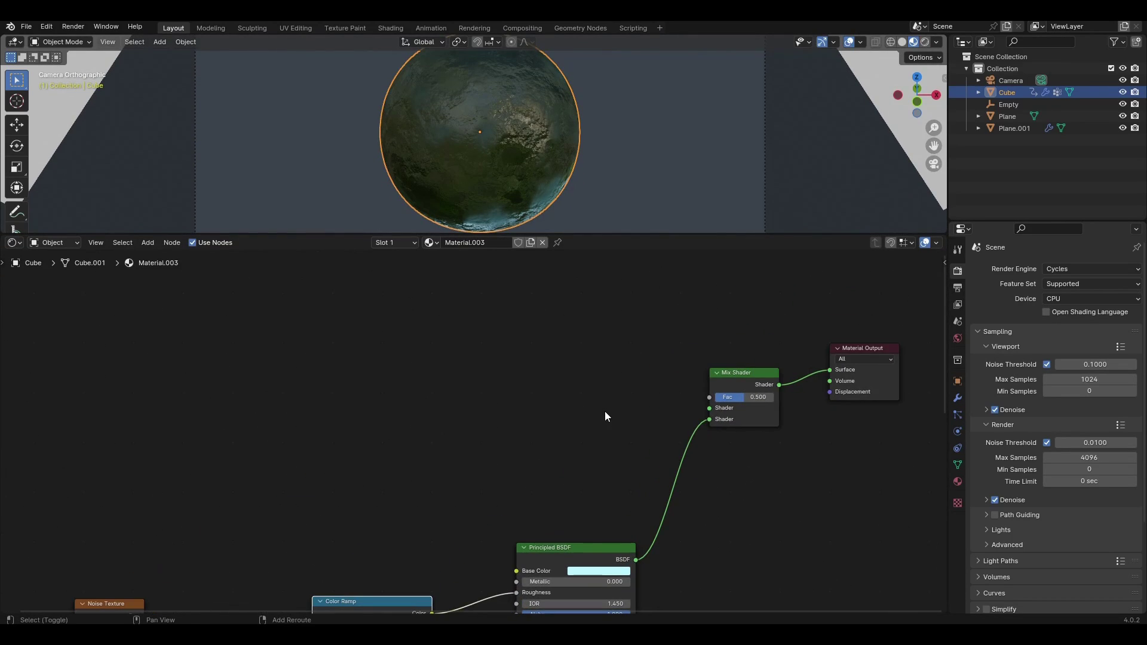
{"action": "key", "text": "shift+a"}
{"action": "type", "text": "pr"}
{"action": "key", "text": "Return"}
{"action": "left_click_drag", "start_coordinate": [571, 341], "coordinate": [708, 410]}
{"action": "middle_click_drag", "start_coordinate": [647, 432], "coordinate": [754, 432]}
{"action": "middle_click_drag", "start_coordinate": [523, 422], "coordinate": [586, 433]}
Add a Color Ramp and link its Color output to the new Principled BSDF's Base Color
{"action": "key", "text": "shift+a"}
{"action": "type", "text": "col"}
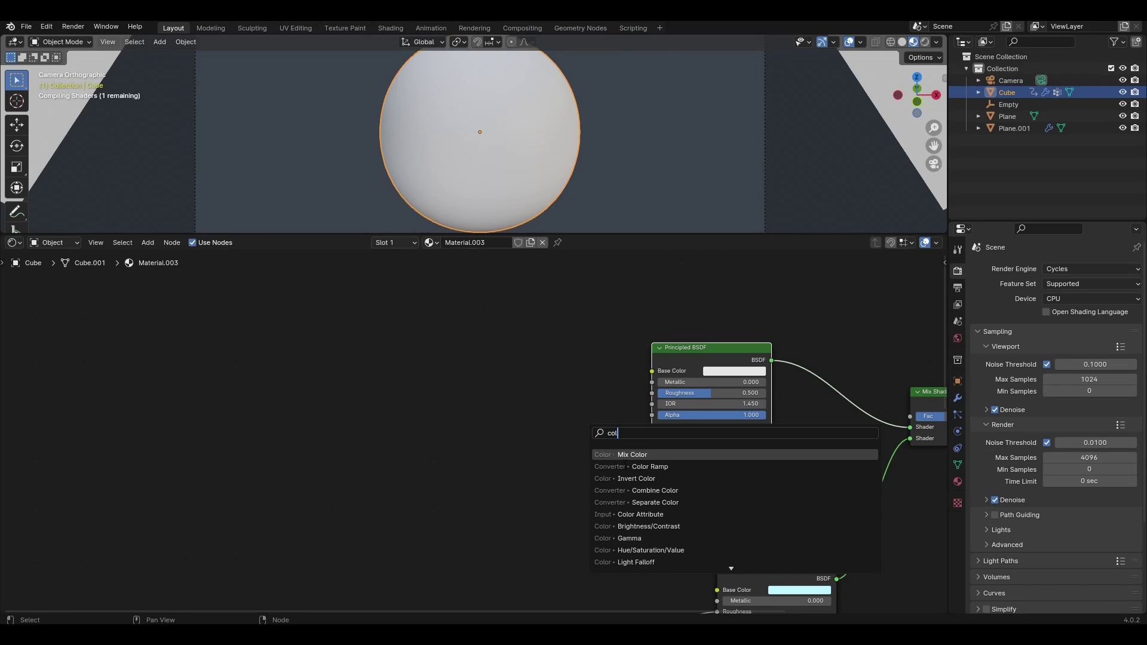
{"action": "key", "text": "Down"}
{"action": "key", "text": "Return"}
{"action": "left_click", "coordinate": [465, 342]}
{"action": "left_click_drag", "start_coordinate": [574, 351], "coordinate": [652, 371]}
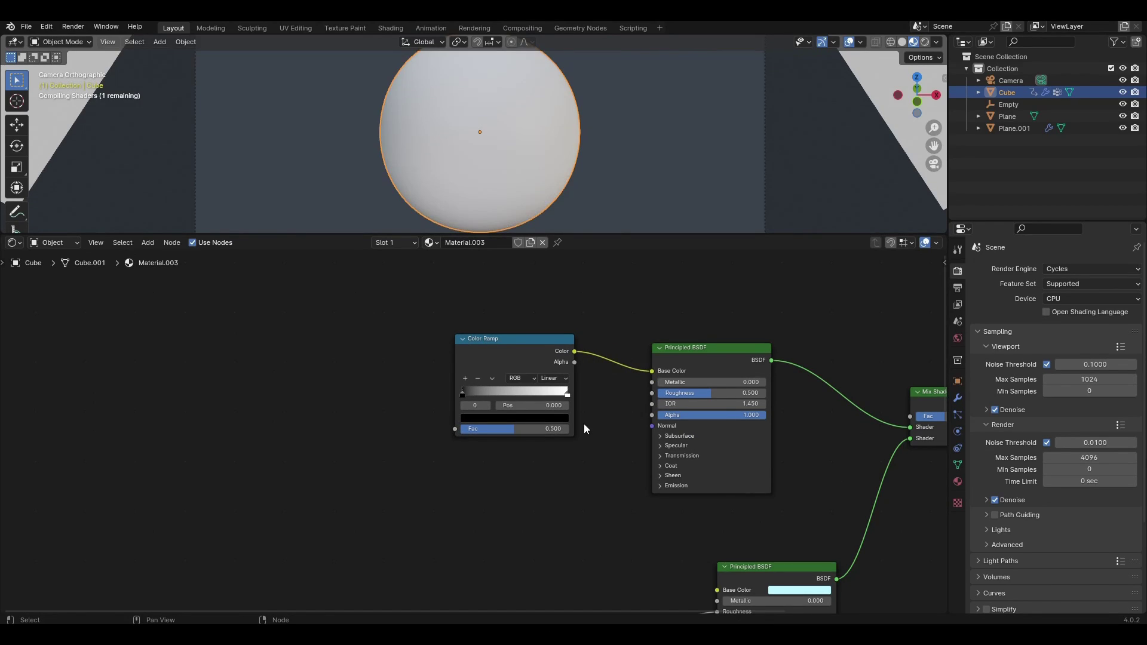
Add a Noise Texture, link its Fac to the new Color Ramp's Fac, and attach Mapping and Texture Coordinate nodes to it
{"action": "middle_click_drag", "start_coordinate": [314, 406], "coordinate": [472, 423]}
{"action": "key", "text": "shift+a"}
{"action": "type", "text": "noi"}
{"action": "key", "text": "Return"}
{"action": "left_click", "coordinate": [462, 378]}
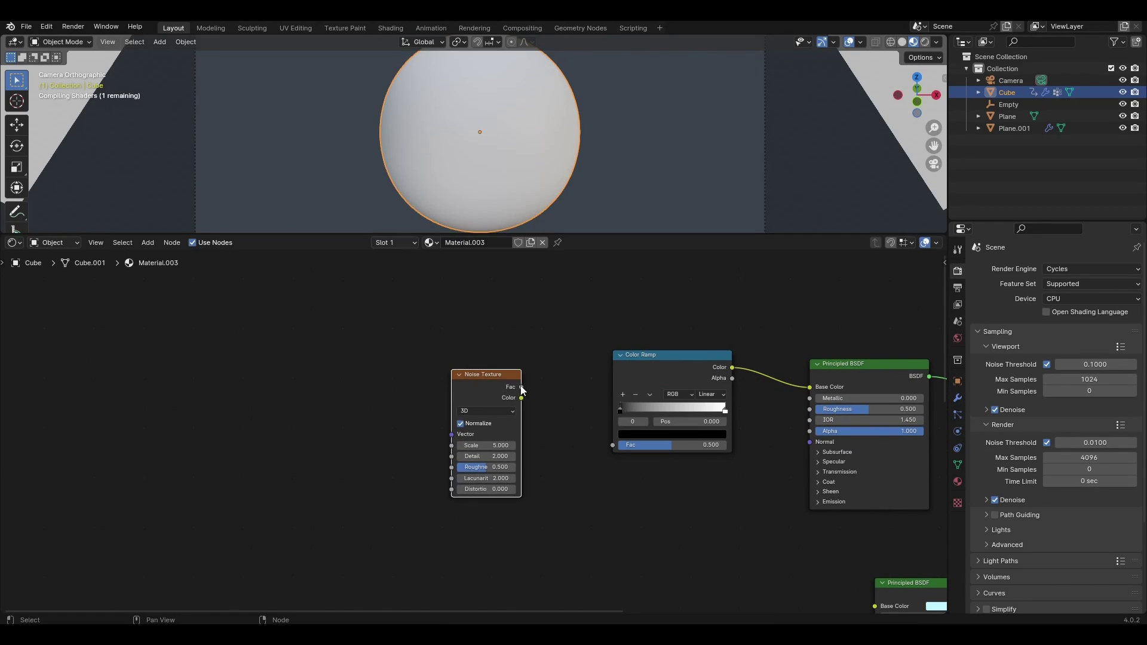
{"action": "left_click_drag", "start_coordinate": [612, 443], "coordinate": [522, 387]}
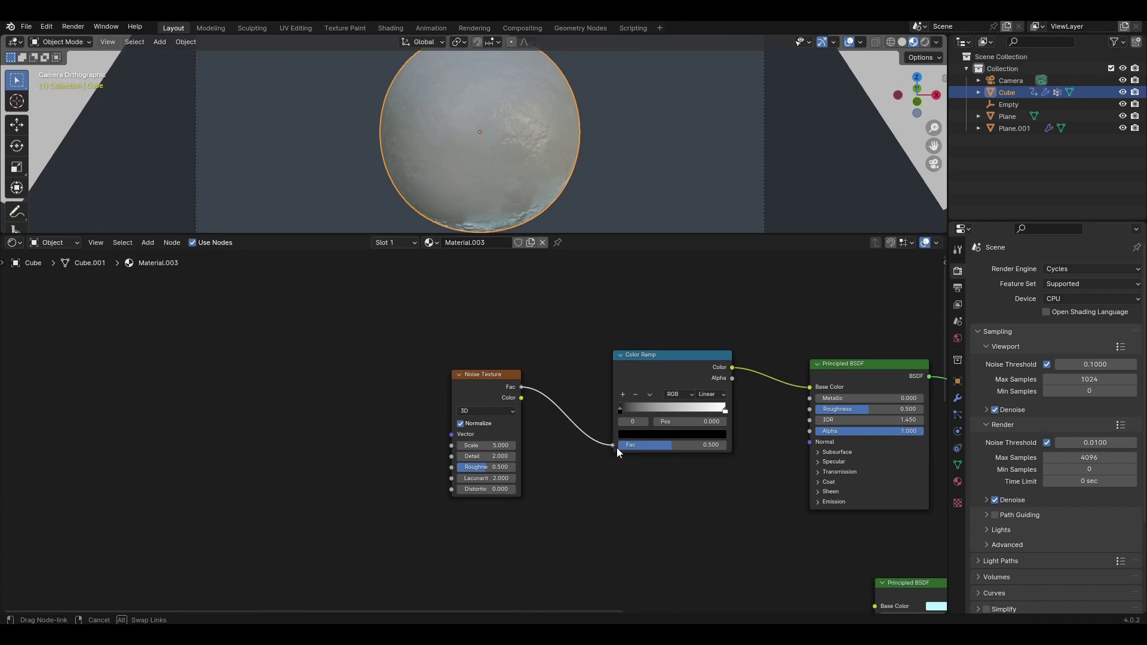
{"action": "middle_click_drag", "start_coordinate": [617, 447], "coordinate": [561, 453], "text": "ctrl"}
{"action": "key", "text": "ctrl+t"}
{"action": "scroll", "coordinate": [404, 384], "scroll_direction": "up", "scroll_amount": 2}
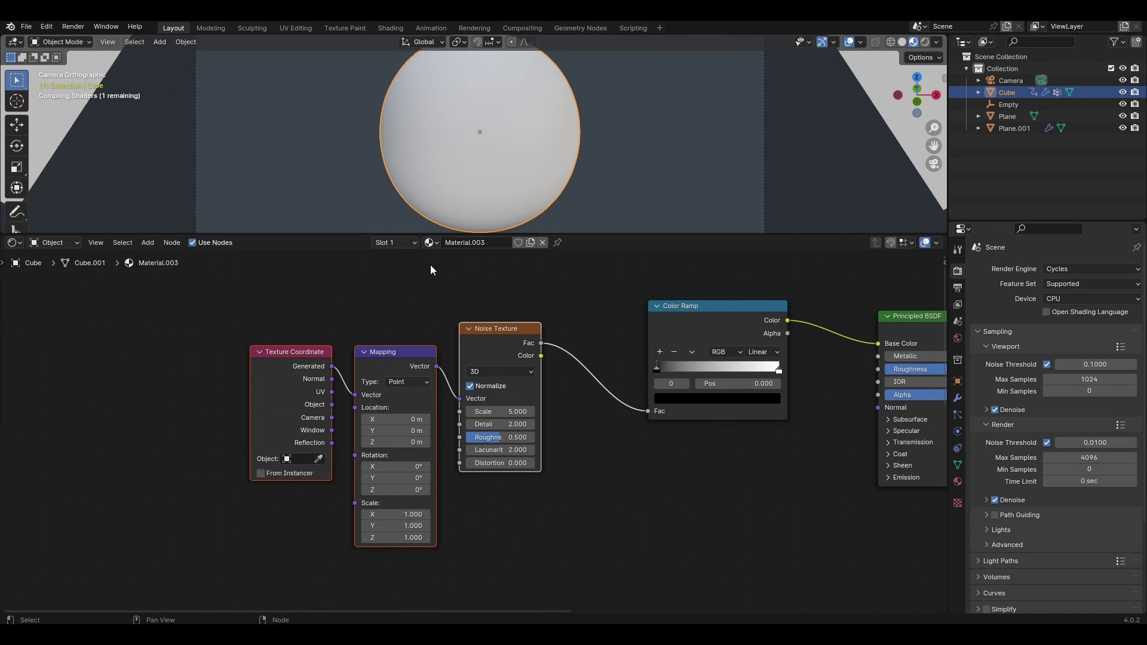
Set the new Noise Texture's Scale to 0.7, Detail to 8, Roughness to 0.8 and Distortion to 3.5, moving the texture nodes clear of the ramp
{"action": "scroll", "coordinate": [473, 319], "scroll_direction": "down", "scroll_amount": 1}
{"action": "left_click_drag", "start_coordinate": [482, 334], "coordinate": [400, 268]}
{"action": "left_click", "coordinate": [502, 364]}
{"action": "scroll", "coordinate": [502, 364], "scroll_direction": "up", "scroll_amount": 1}
{"action": "middle_click_drag", "start_coordinate": [502, 364], "coordinate": [587, 403]}
{"action": "left_click", "coordinate": [497, 378]}
{"action": "type", "text": "0.7"}
{"action": "key", "text": "Return"}
{"action": "left_click", "coordinate": [497, 391]}
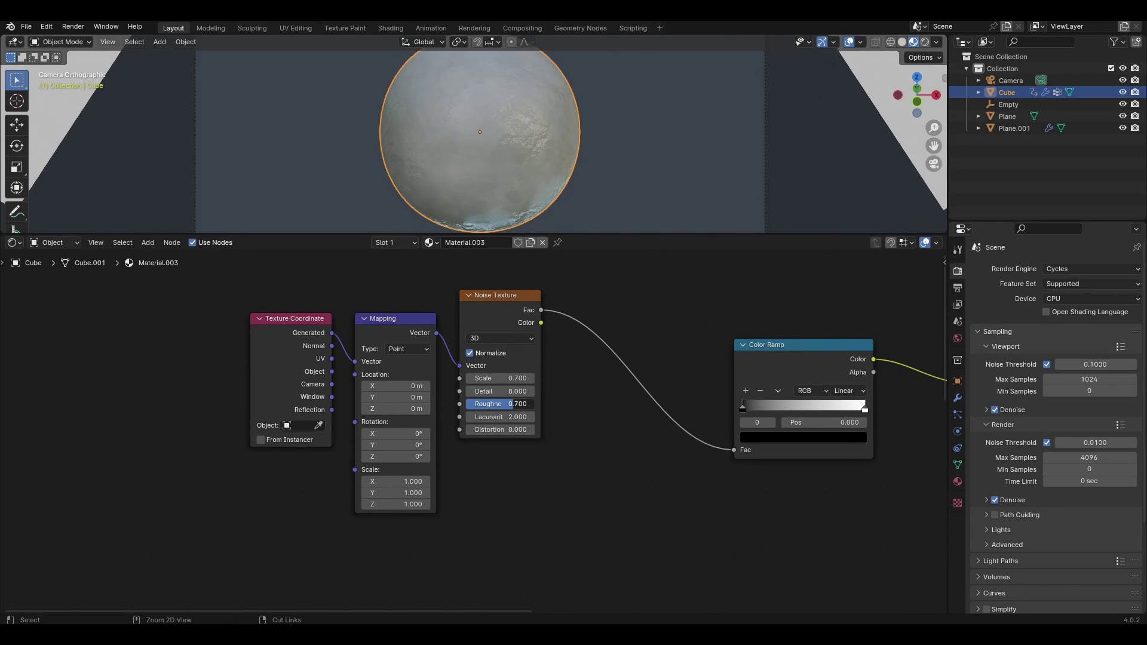
{"action": "type", "text": "3.5"}
{"action": "key", "text": "Return"}
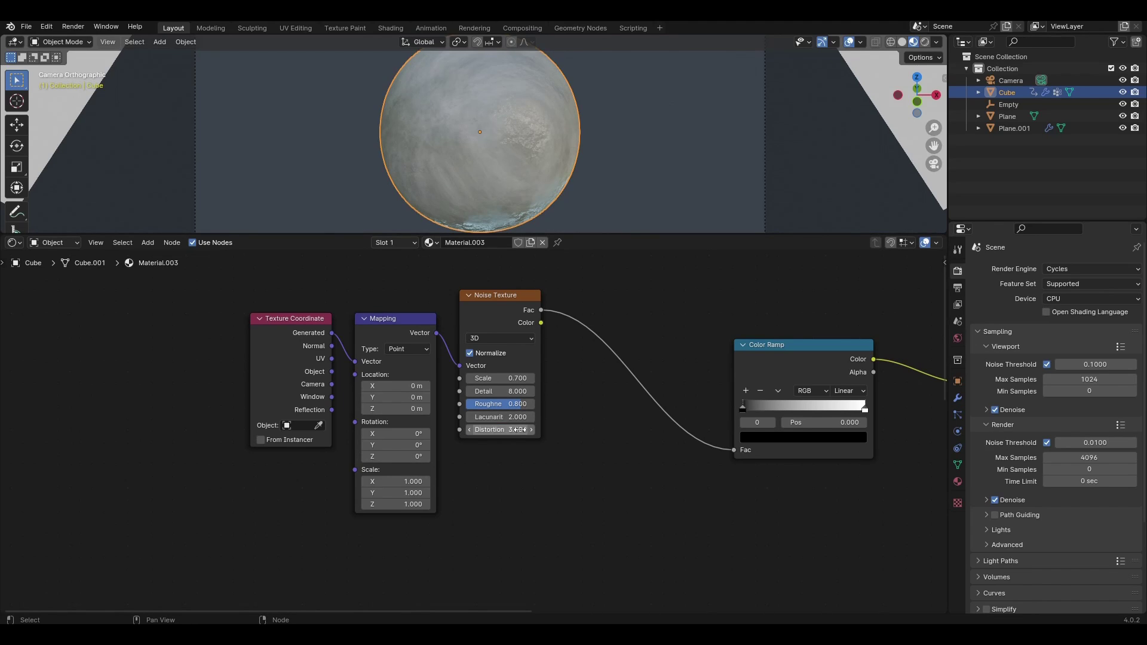
On the Base Color ramp, move the black stop towards the middle and the white stop to 0.700, and tint the white stop pale lavender
{"action": "scroll", "coordinate": [428, 460], "scroll_direction": "up", "scroll_amount": 2}
{"action": "left_click_drag", "start_coordinate": [640, 411], "coordinate": [709, 419]}
{"action": "left_click_drag", "start_coordinate": [795, 415], "coordinate": [746, 418]}
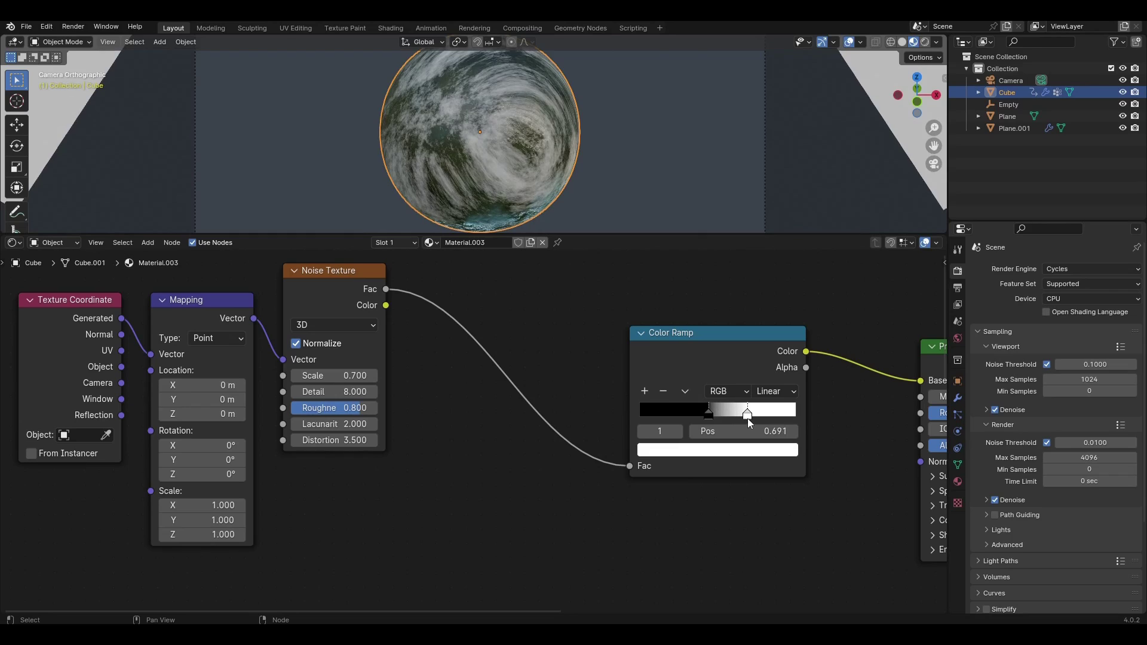
{"action": "left_click", "coordinate": [741, 451]}
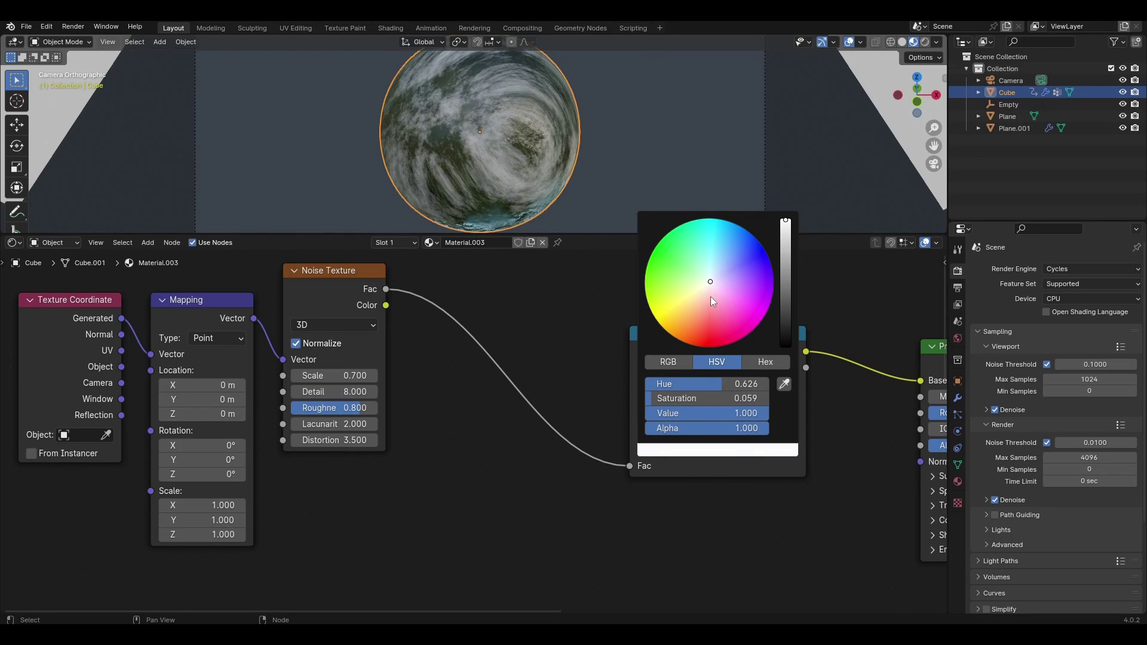
Add a Bump node and link its Normal output to the new Principled BSDF's Normal input
{"action": "scroll", "coordinate": [556, 450], "scroll_direction": "down", "scroll_amount": 3}
{"action": "middle_click_drag", "start_coordinate": [557, 450], "coordinate": [594, 381]}
{"action": "key", "text": "shift+a"}
{"action": "type", "text": "bu"}
{"action": "left_click", "coordinate": [622, 403]}
{"action": "left_click", "coordinate": [690, 343]}
{"action": "left_click_drag", "start_coordinate": [750, 358], "coordinate": [807, 307]}
Add another Color Ramp beside the new Bump node and link its Color output to the Bump's Height
{"action": "middle_click_drag", "start_coordinate": [634, 371], "coordinate": [673, 398]}
{"action": "key", "text": "shift+a"}
{"action": "type", "text": "col"}
{"action": "left_click", "coordinate": [661, 451]}
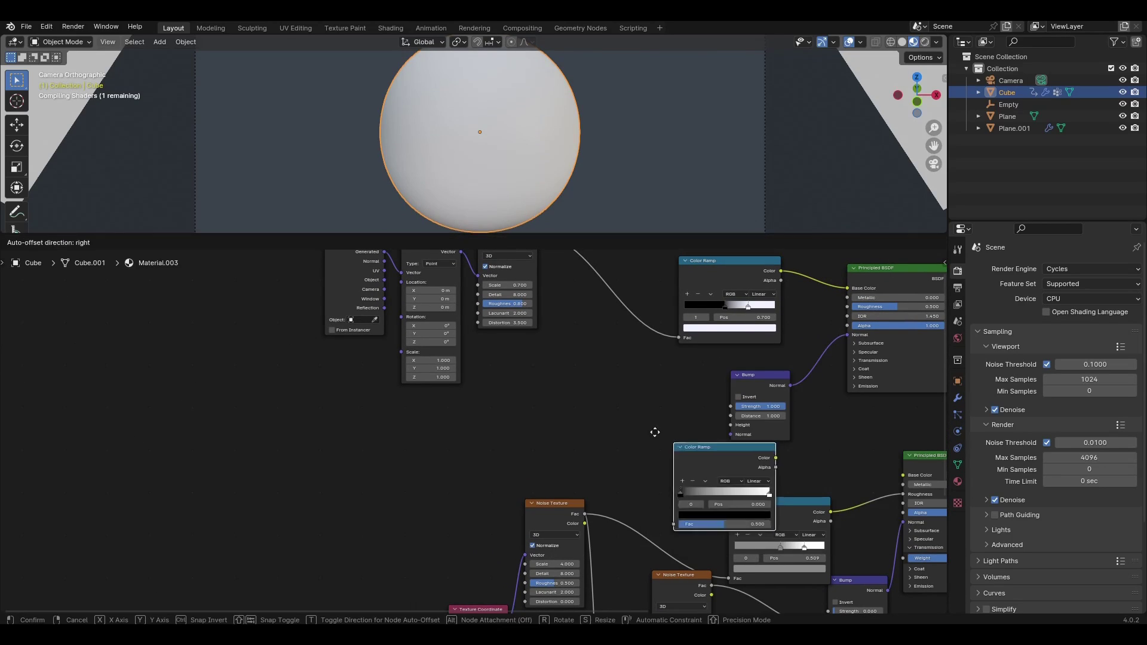
{"action": "left_click", "coordinate": [569, 362]}
{"action": "left_click_drag", "start_coordinate": [689, 388], "coordinate": [730, 425]}
{"action": "left_click_drag", "start_coordinate": [638, 386], "coordinate": [646, 388]}
{"action": "left_click", "coordinate": [646, 389]}
Link the Fac output of the distorted Noise Texture to the Fac input of the Bump's Color Ramp
{"action": "middle_click_drag", "start_coordinate": [533, 398], "coordinate": [553, 408]}
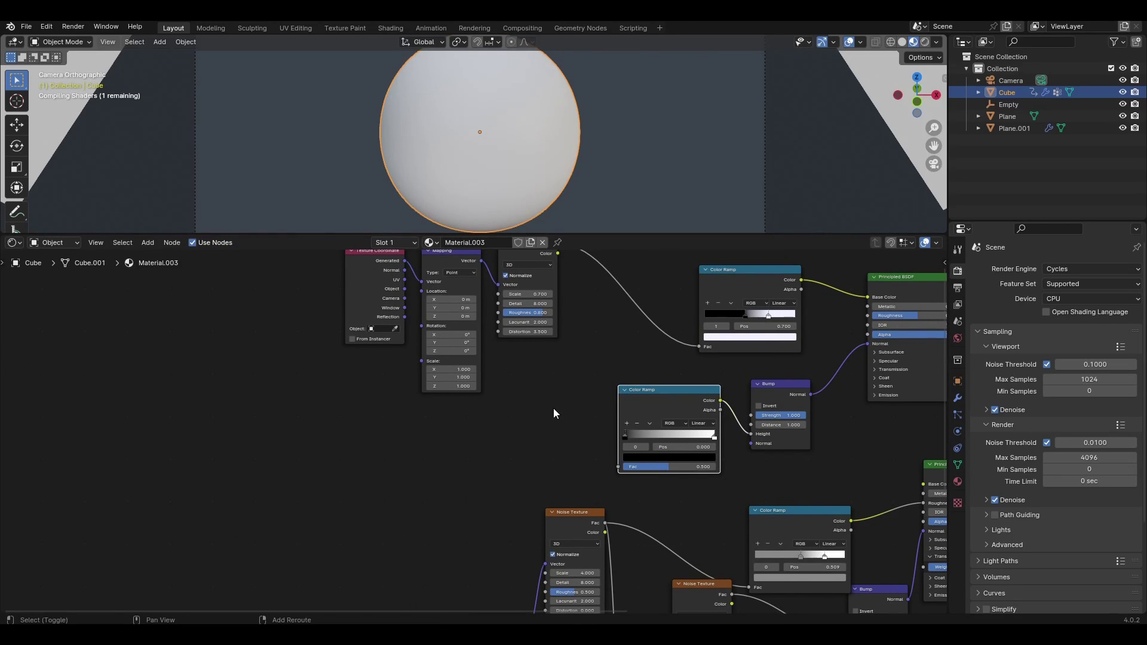
{"action": "key", "text": "shift+a"}
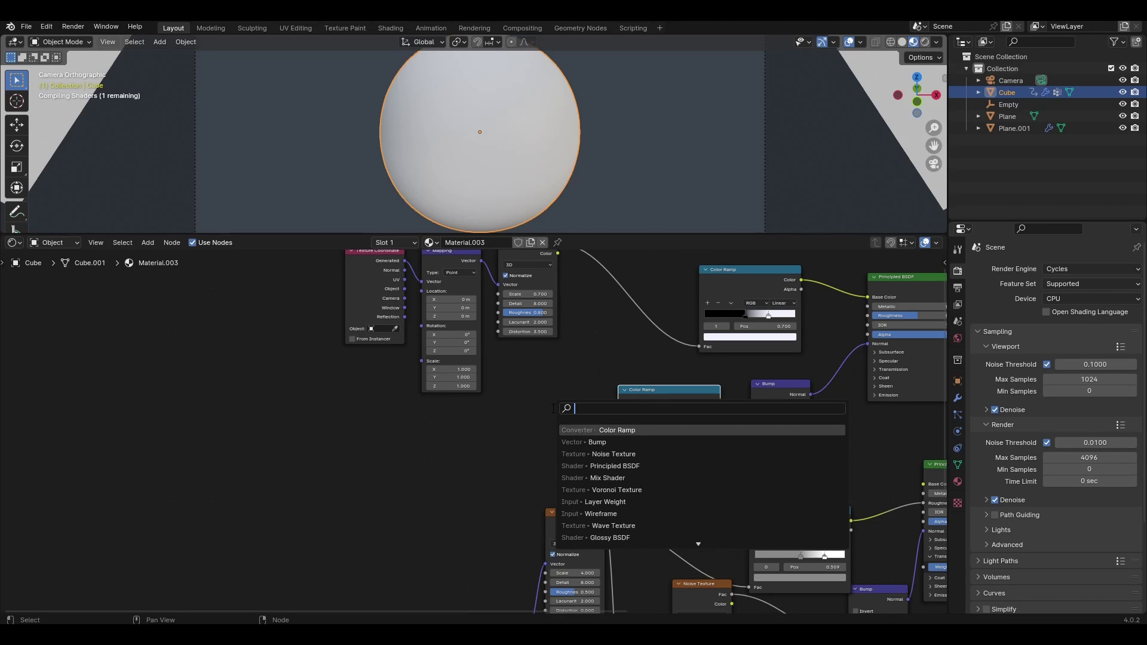
{"action": "middle_click_drag", "start_coordinate": [552, 263], "coordinate": [554, 294]}
{"action": "left_click_drag", "start_coordinate": [560, 275], "coordinate": [620, 499]}
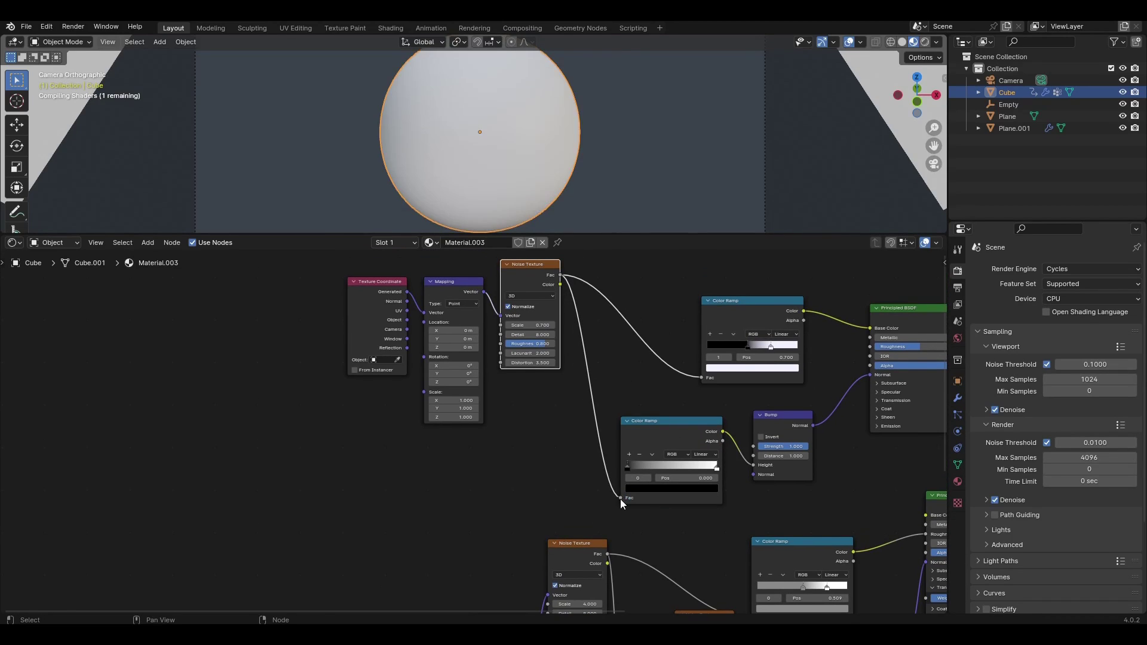
Reverse the Bump's Color Ramp, placing the white stop just before the middle and the black stop at 0.973
{"action": "middle_click_drag", "start_coordinate": [660, 521], "coordinate": [545, 525]}
{"action": "scroll", "coordinate": [546, 525], "scroll_direction": "up", "scroll_amount": 3}
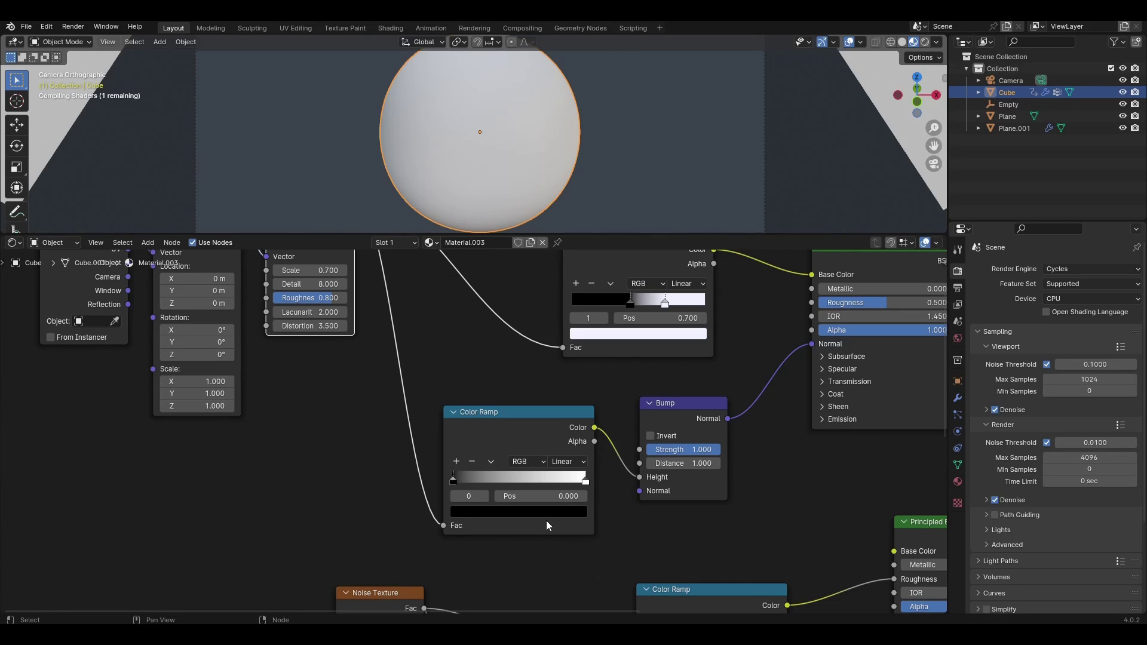
{"action": "mouse_move", "coordinate": [586, 481]}
{"action": "left_mouse_down"}
{"action": "mouse_move", "coordinate": [482, 485]}
{"action": "mouse_move", "coordinate": [510, 495]}
{"action": "mouse_move", "coordinate": [463, 483]}
{"action": "mouse_move", "coordinate": [594, 491]}
{"action": "mouse_move", "coordinate": [583, 482]}
{"action": "left_mouse_up"}
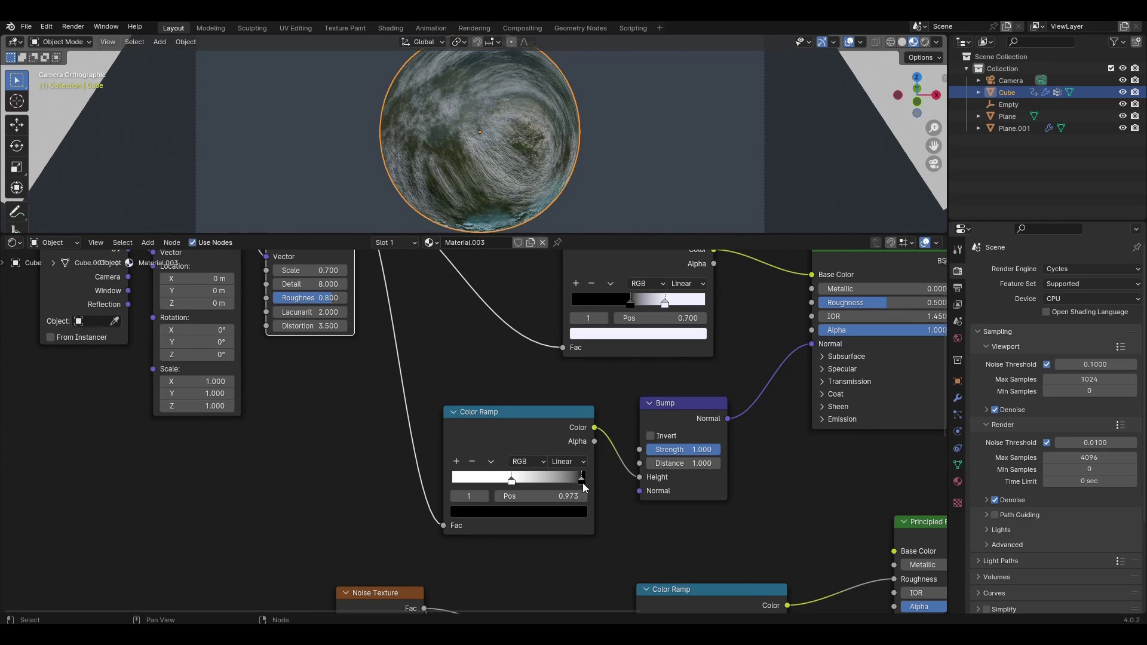
Add a Color Ramp above the Mix Shader and link its Color output to the Mix Shader's Fac
{"action": "scroll", "coordinate": [583, 485], "scroll_direction": "down", "scroll_amount": 8}
{"action": "middle_click_drag", "start_coordinate": [677, 473], "coordinate": [539, 499]}
{"action": "scroll", "coordinate": [717, 317], "scroll_direction": "up", "scroll_amount": 3}
{"action": "middle_click_drag", "start_coordinate": [741, 302], "coordinate": [578, 437]}
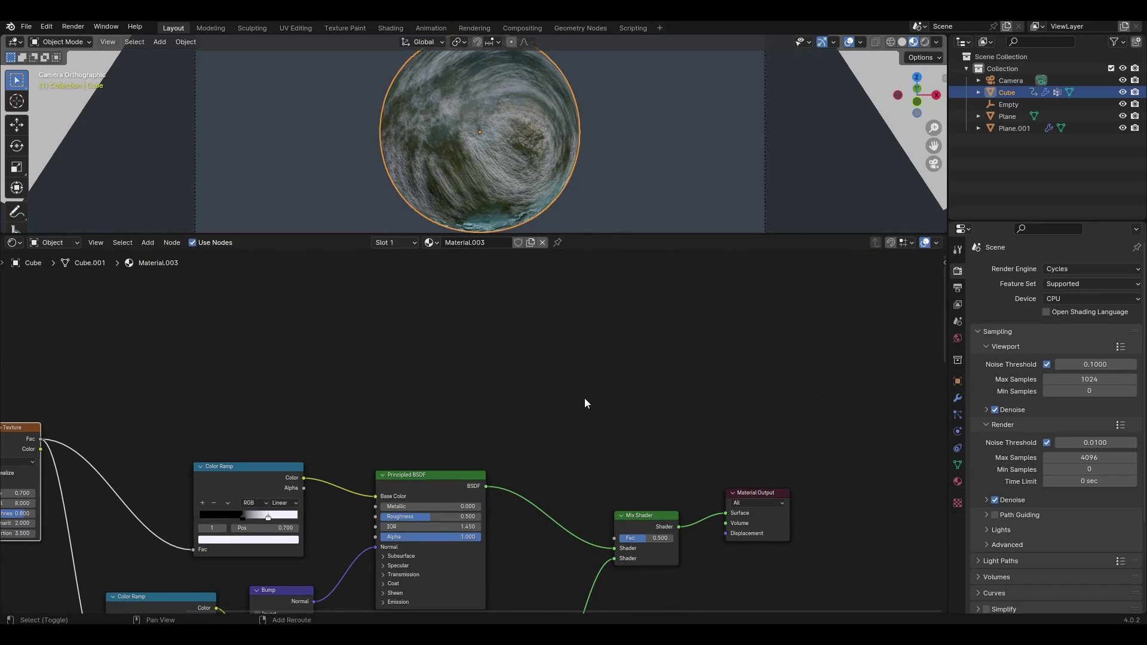
{"action": "key", "text": "shift+a"}
{"action": "left_click", "coordinate": [585, 398]}
{"action": "type", "text": "colo"}
{"action": "key", "text": "Return"}
{"action": "left_click", "coordinate": [472, 337]}
{"action": "left_click_drag", "start_coordinate": [582, 352], "coordinate": [615, 538]}
{"action": "left_click_drag", "start_coordinate": [554, 364], "coordinate": [544, 329]}
Add an Attribute node named "weight" and link its Fac output to the Color Ramp that drives the Mix Shader
{"action": "middle_click_drag", "start_coordinate": [511, 427], "coordinate": [631, 501]}
{"action": "key", "text": "shift+a"}
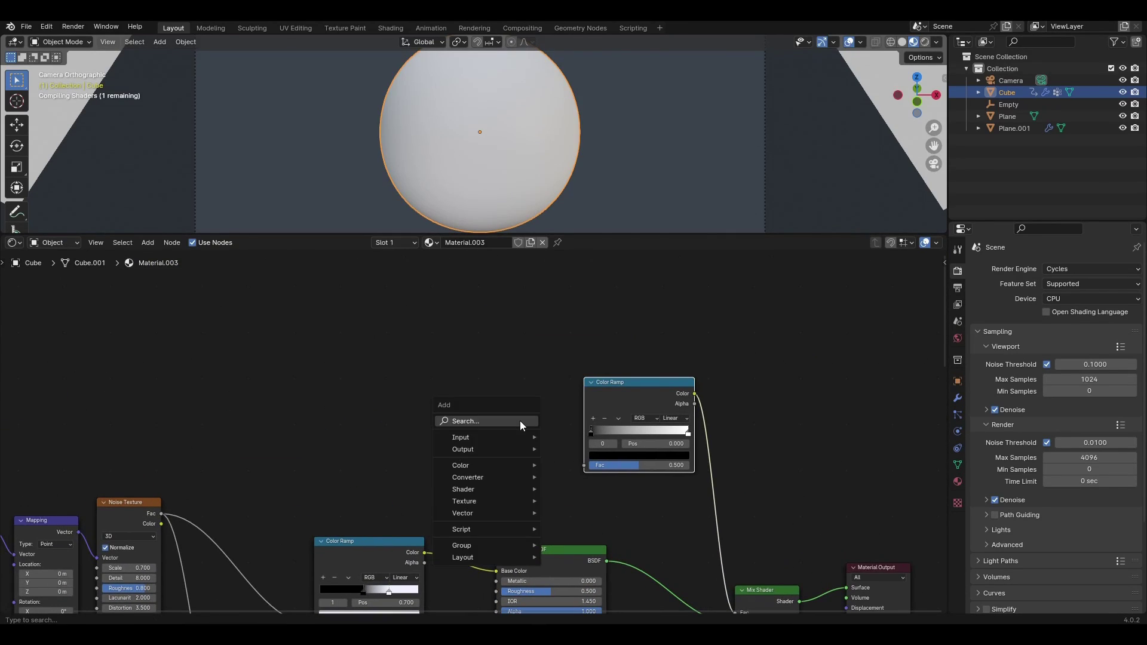
{"action": "type", "text": "attr"}
{"action": "key", "text": "Return"}
{"action": "left_click", "coordinate": [545, 421]}
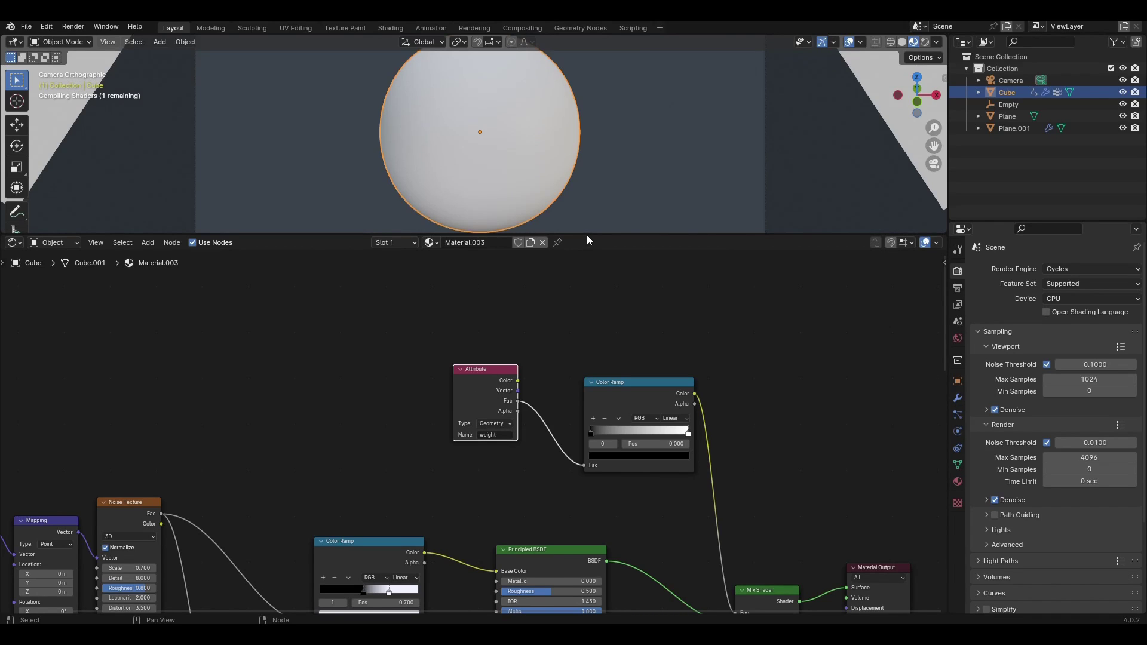
Enlarge the 3D viewport, replace the node editor with the Timeline, and play the animation from the first frame
{"action": "left_click_drag", "start_coordinate": [587, 235], "coordinate": [570, 378]}
{"action": "key", "text": "space"}
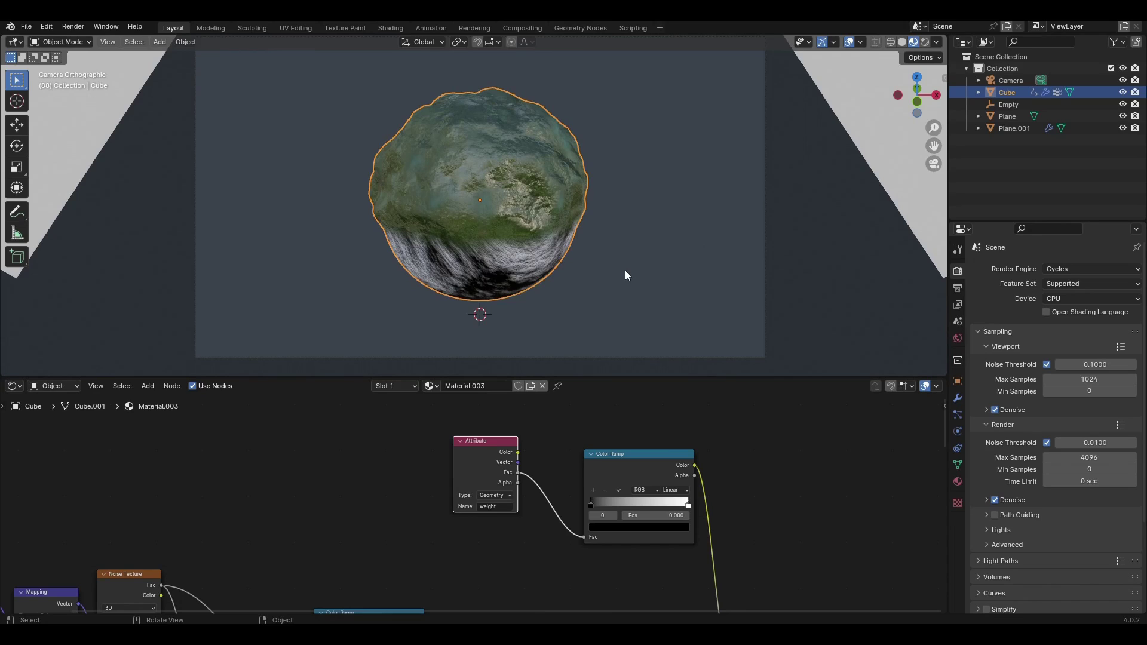
{"action": "left_click", "coordinate": [13, 387]}
{"action": "left_click", "coordinate": [173, 432]}
{"action": "left_click", "coordinate": [450, 386]}
{"action": "key", "text": "space"}
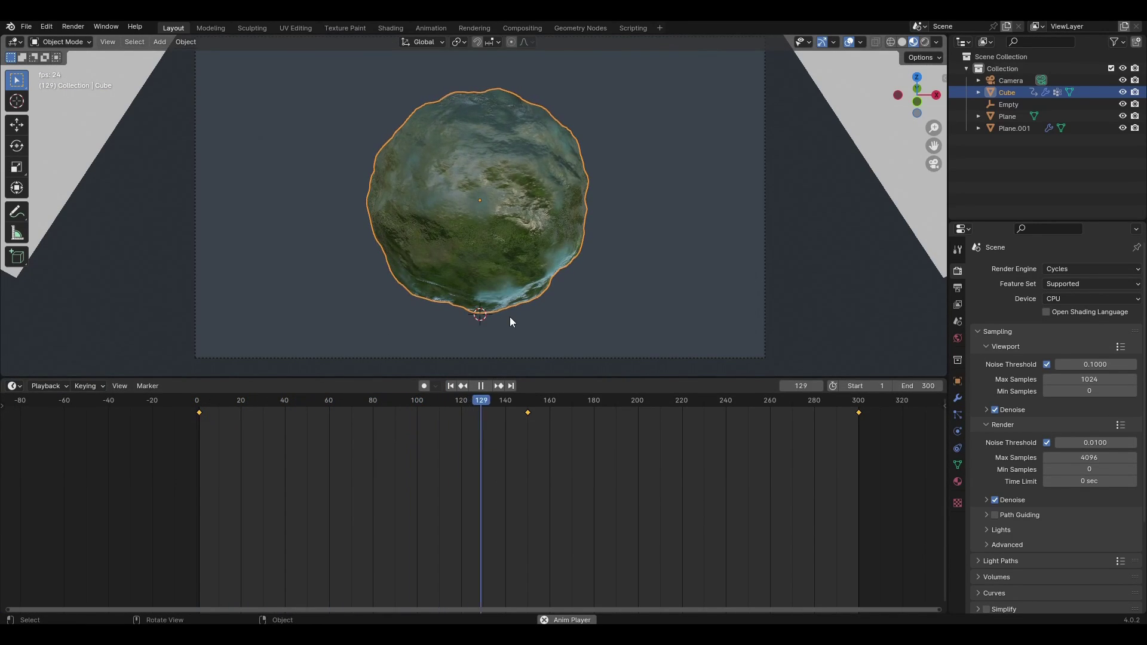
{"action": "key", "text": "space"}
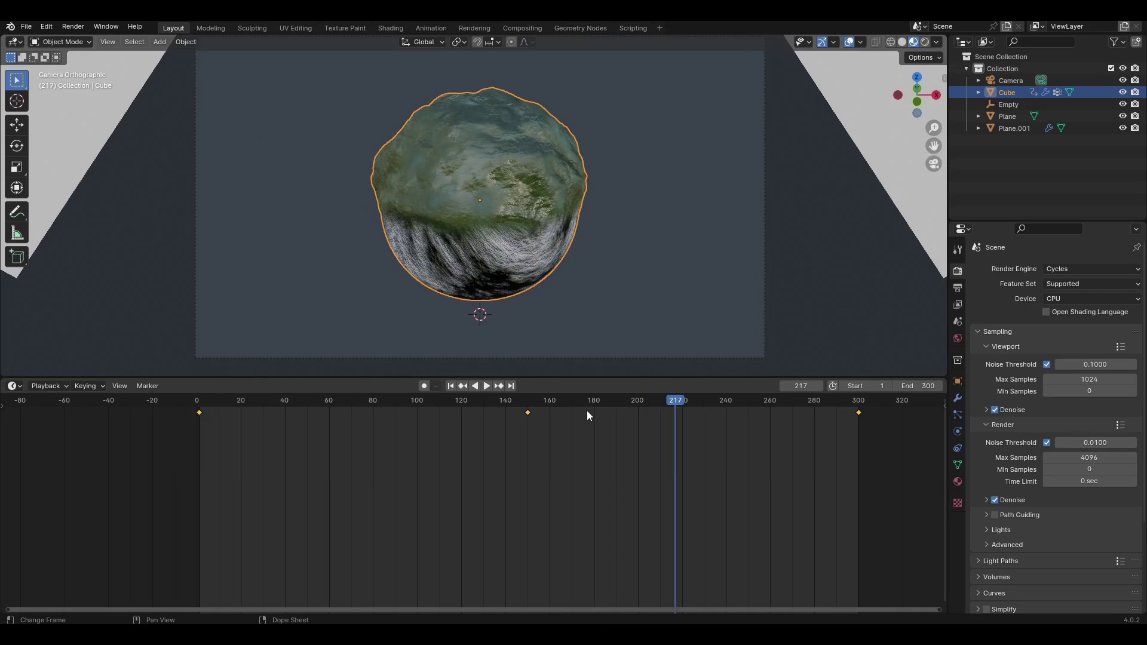
Switch the viewport to rendered shading with overlays hidden and play the animation
{"action": "left_click", "coordinate": [924, 42]}
{"action": "key", "text": "shift+alt+z"}
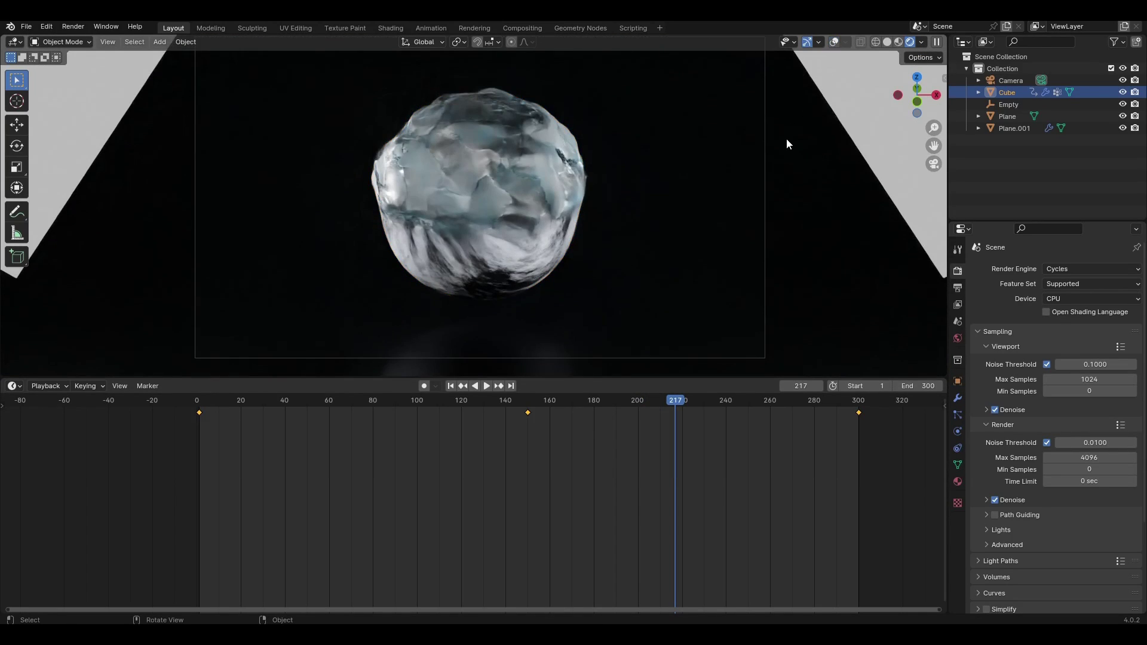
{"action": "key", "text": "space"}
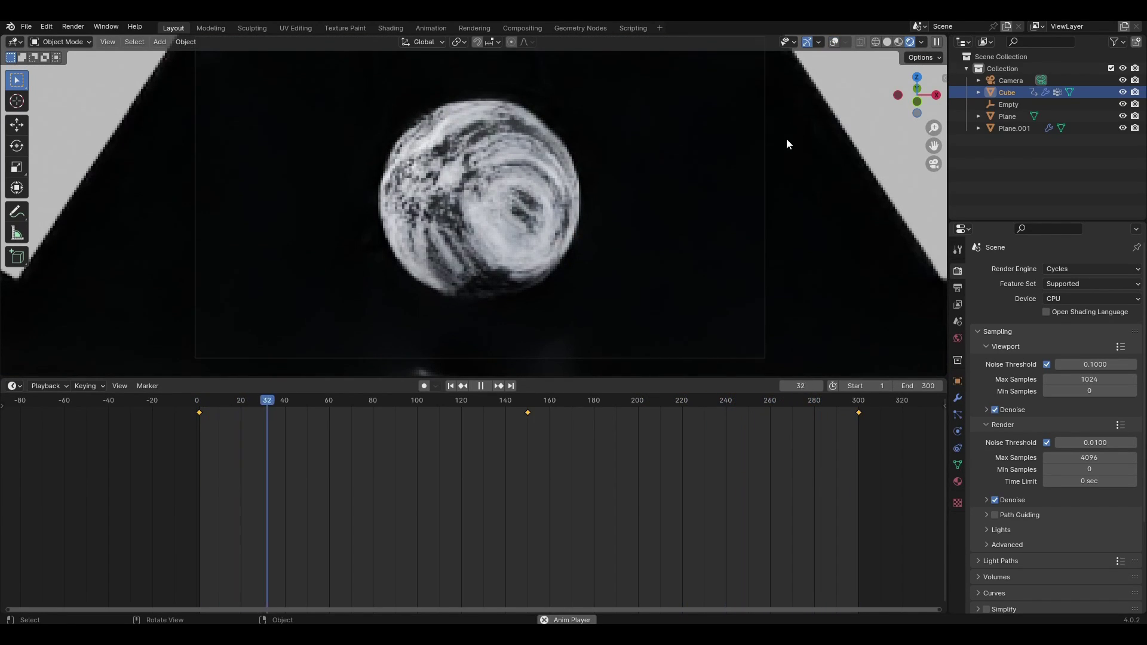